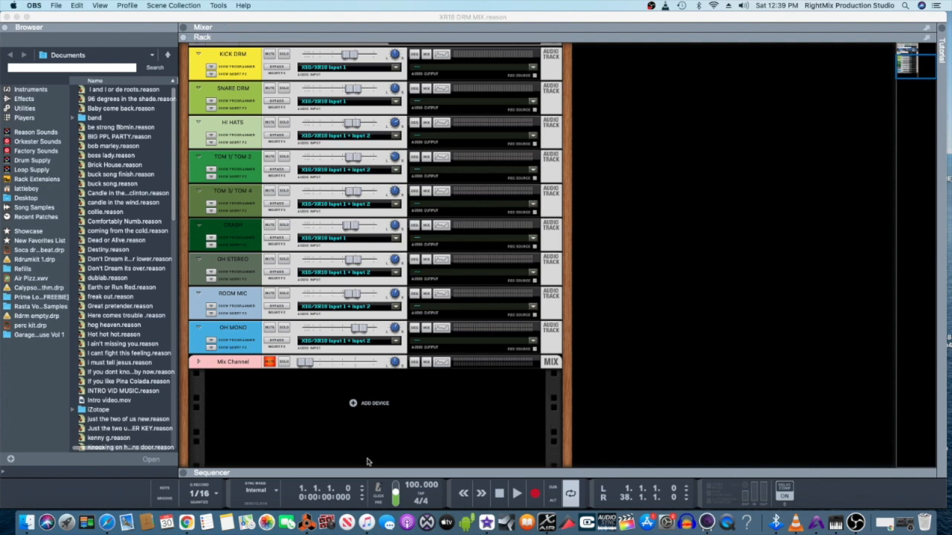
Switch to X-AIR-Edit and show the mixer overview with the Main LR mix levels on the faders
left_click(546, 522)
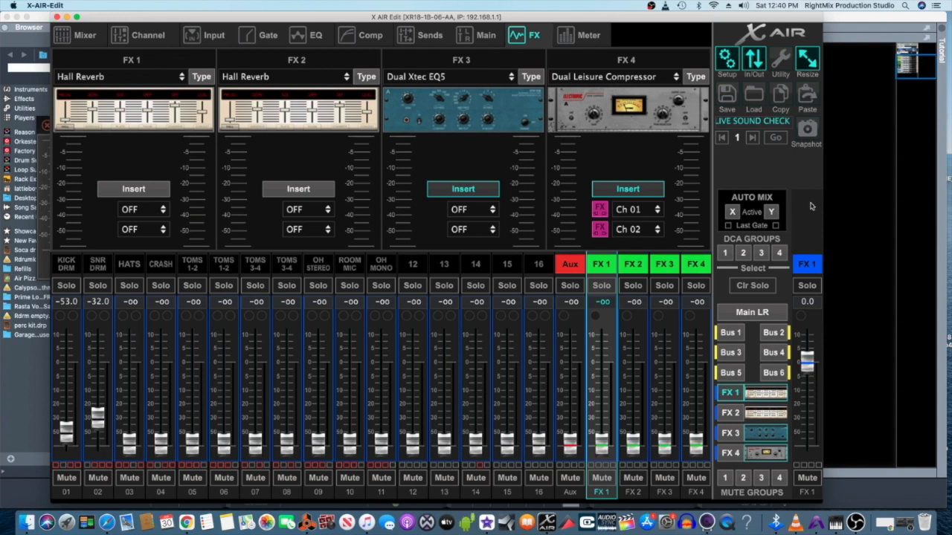
left_click(81, 37)
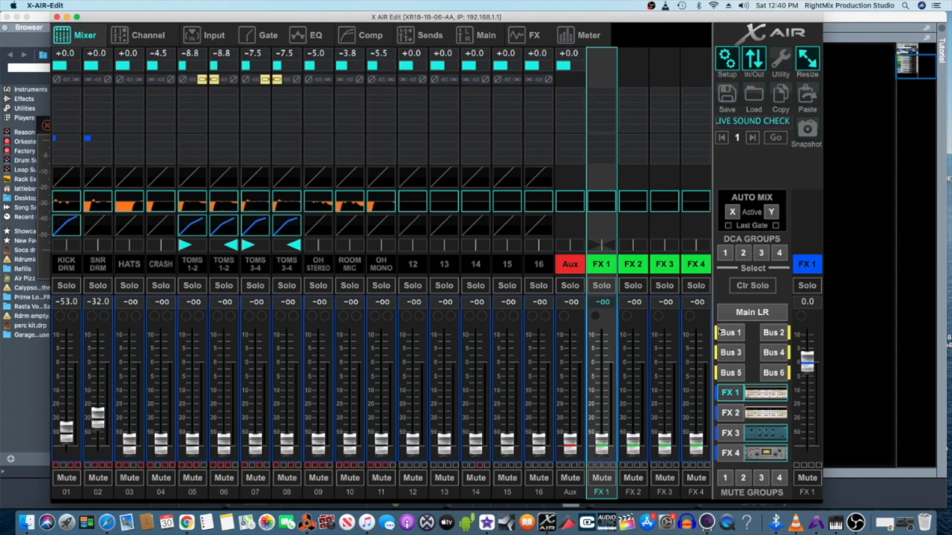
left_click(750, 311)
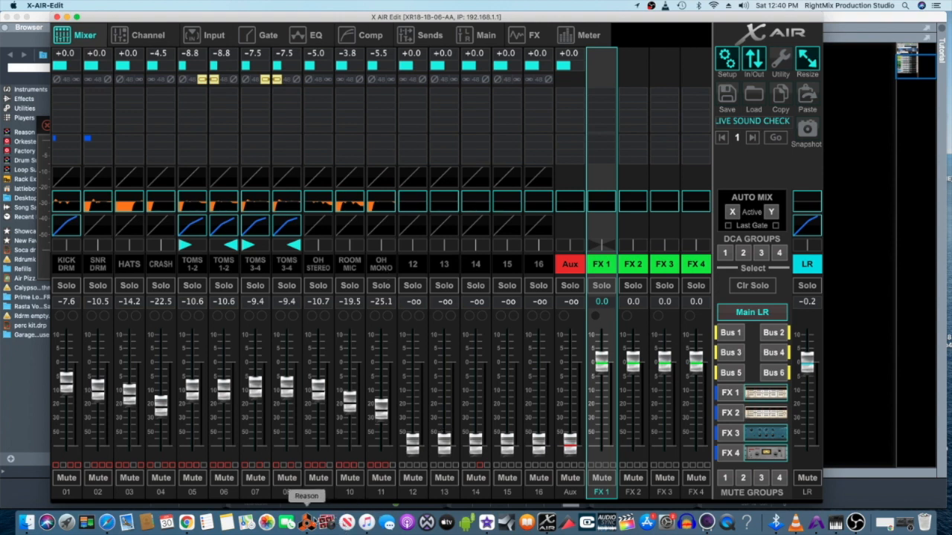
Start the drum playback in Reason and return to the X-AIR-Edit mixer, moving its window back over Reason
left_click_drag(337, 18, 466, 18)
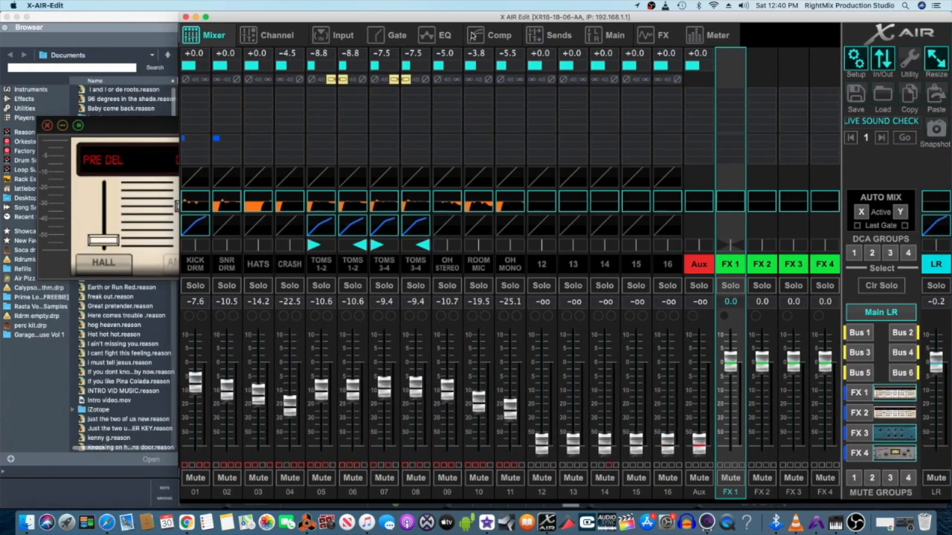
left_click(92, 22)
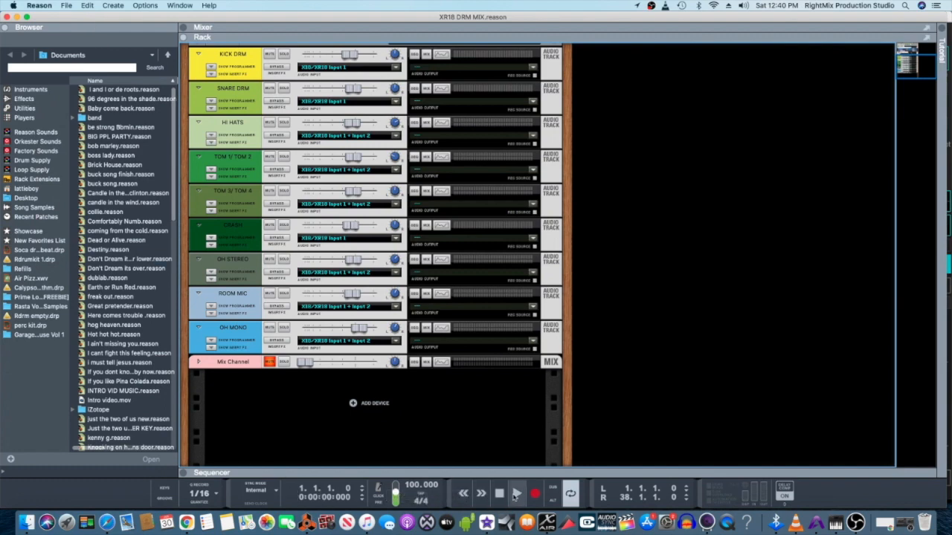
left_click(515, 495)
left_click(546, 522)
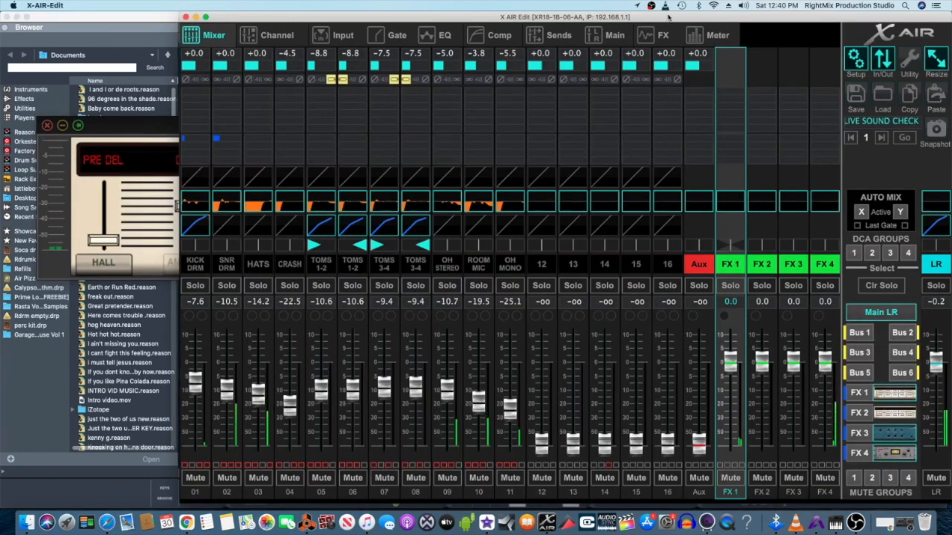
left_click_drag(667, 17, 546, 4)
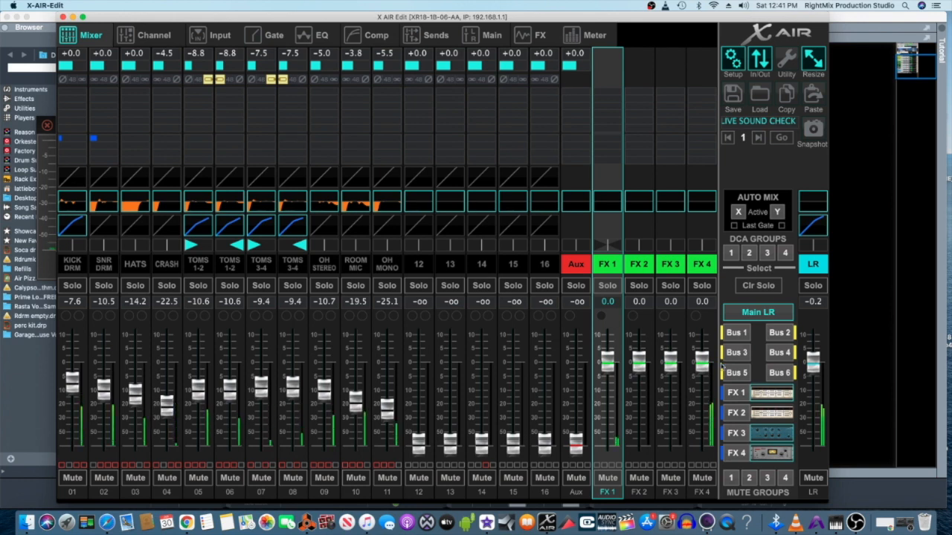
Switch mute groups 2, 1, 3 and 4 on and off one after another to demonstrate which channels each mutes
left_click(749, 478)
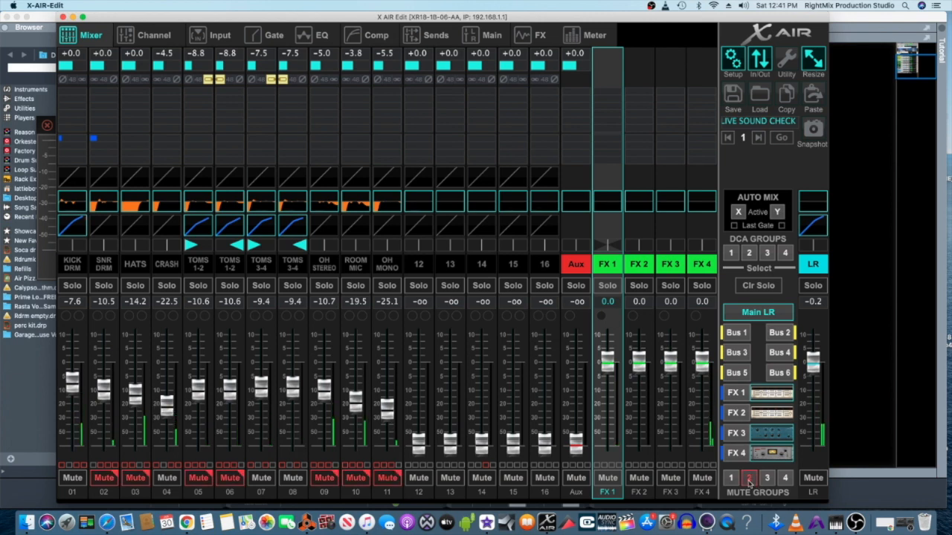
left_click(748, 479)
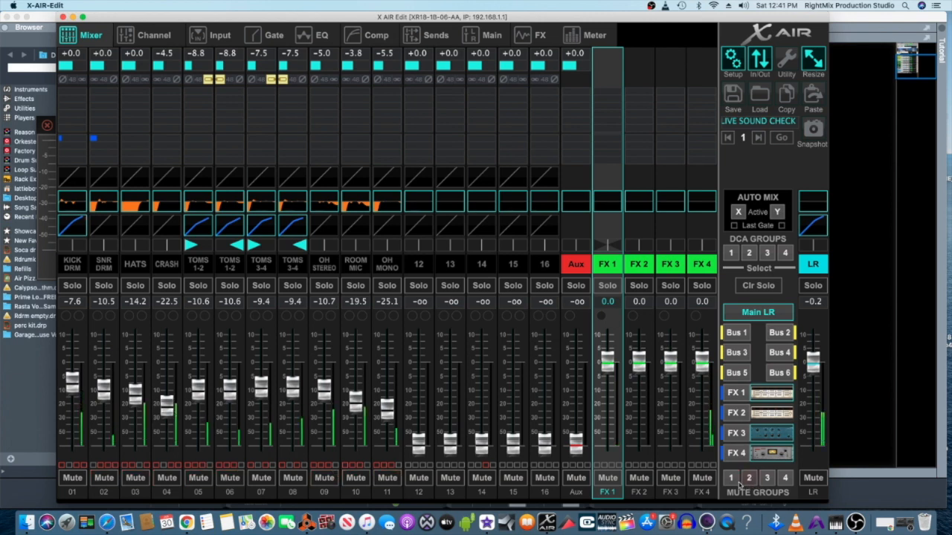
left_click(735, 482)
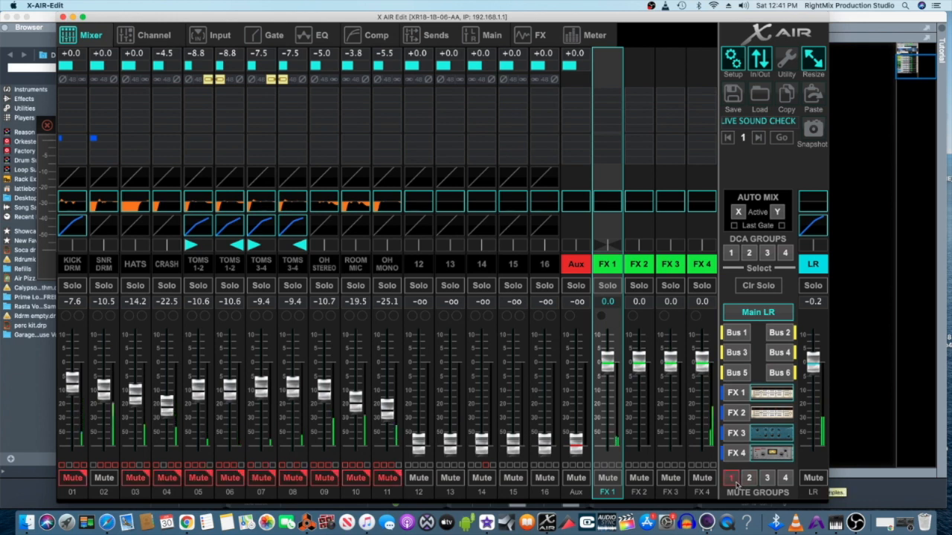
left_click(735, 483)
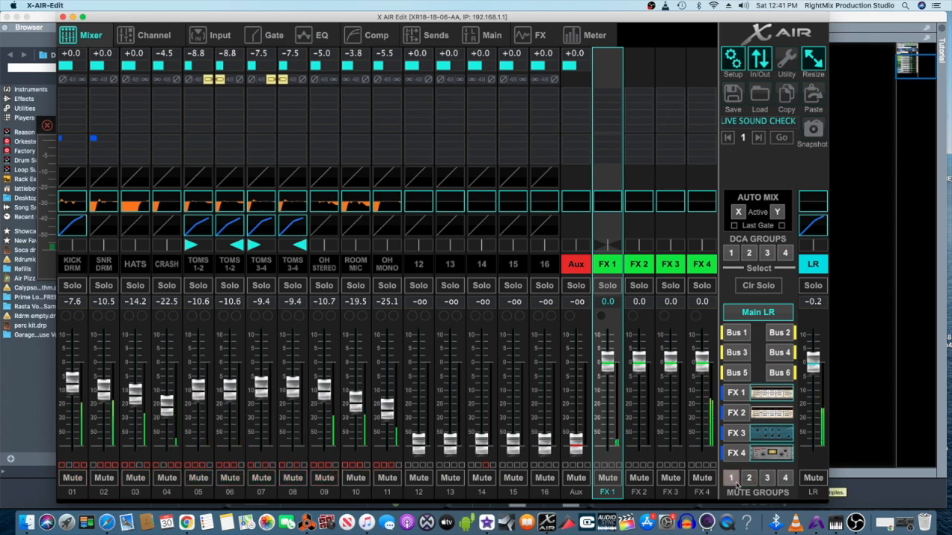
left_click(768, 479)
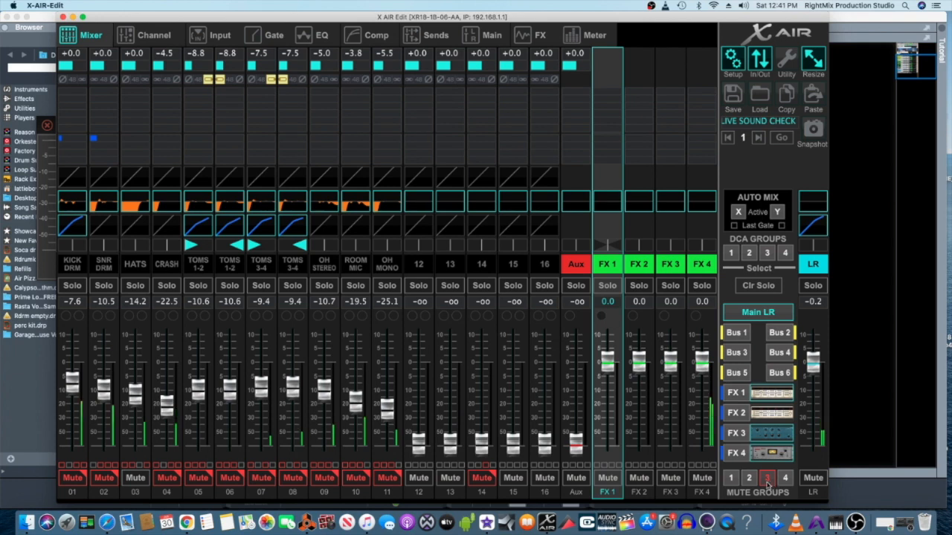
left_click(767, 479)
left_click(784, 480)
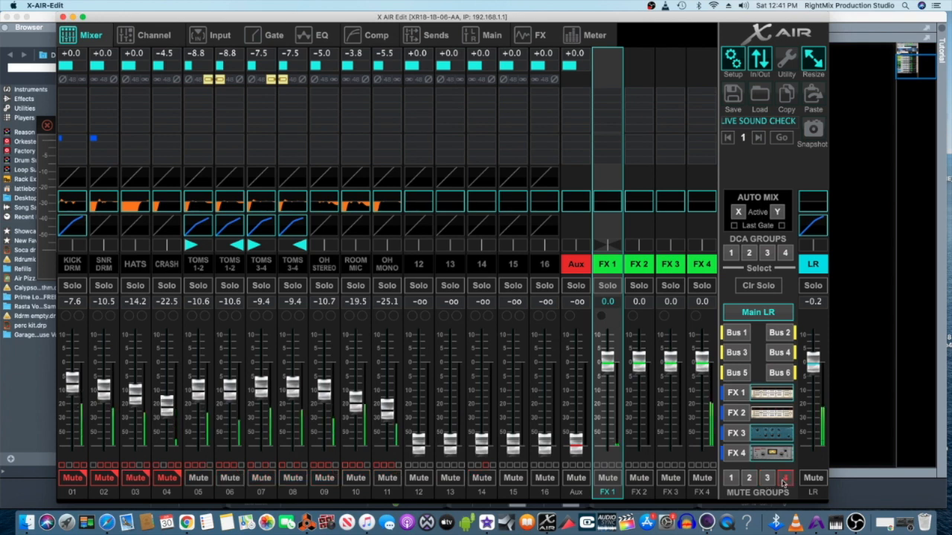
left_click(783, 479)
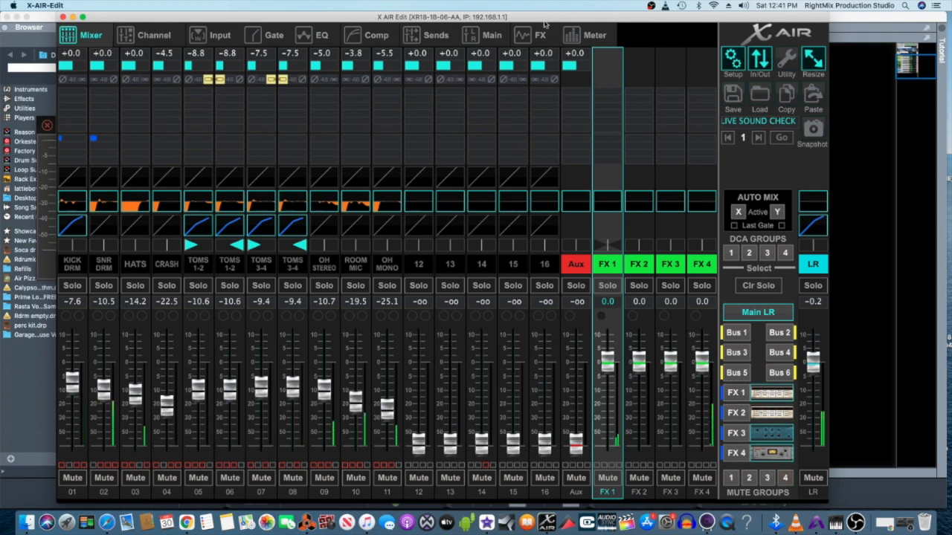
Switch to Reason to stop the drum playback and return to X-AIR-Edit
left_click_drag(572, 17, 590, 18)
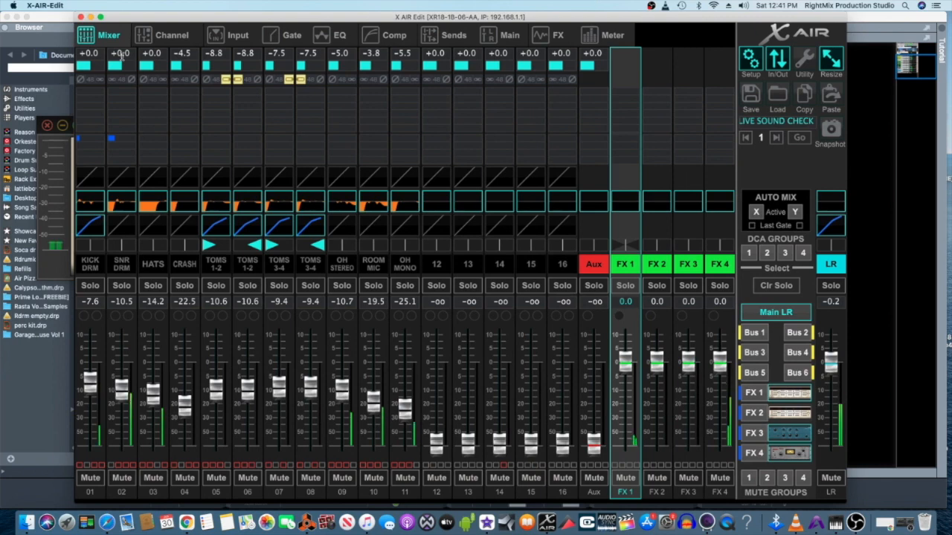
left_click(61, 46)
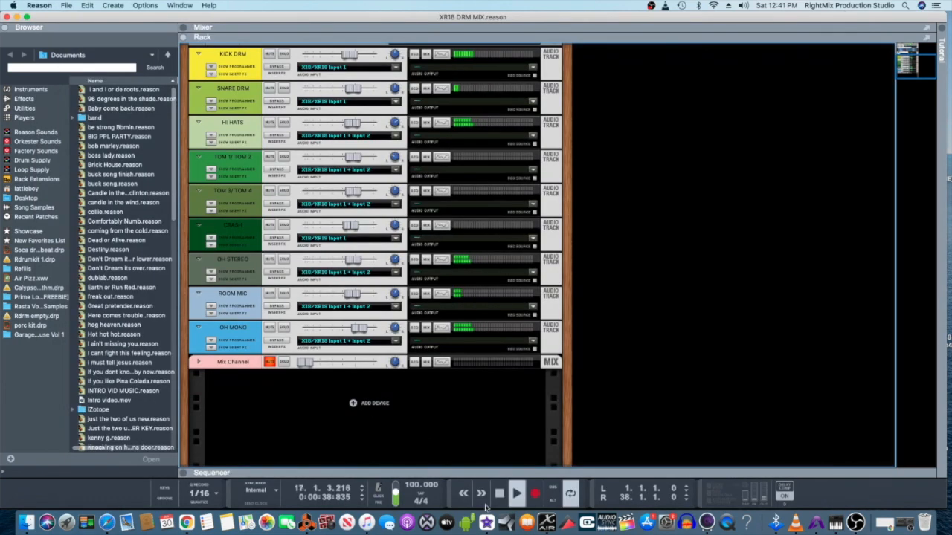
left_click(546, 523)
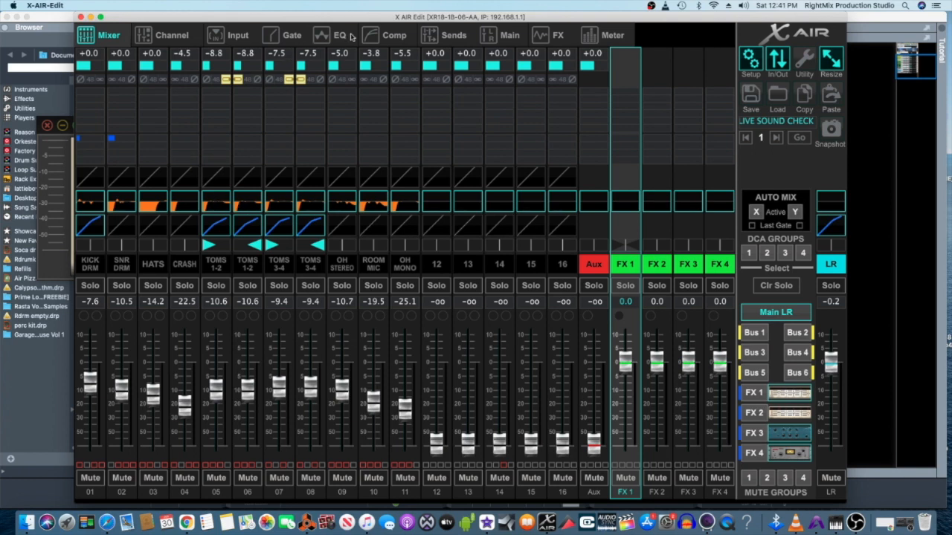
Display the kick drum channel's EQ and restart the drum playback in Reason, returning to X-AIR-Edit to watch the analyzer
left_click(87, 266)
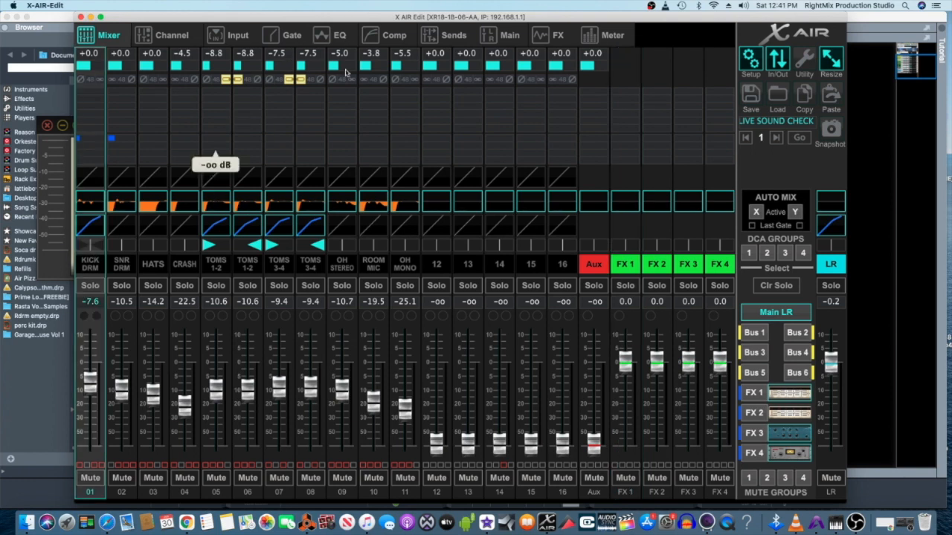
left_click(339, 35)
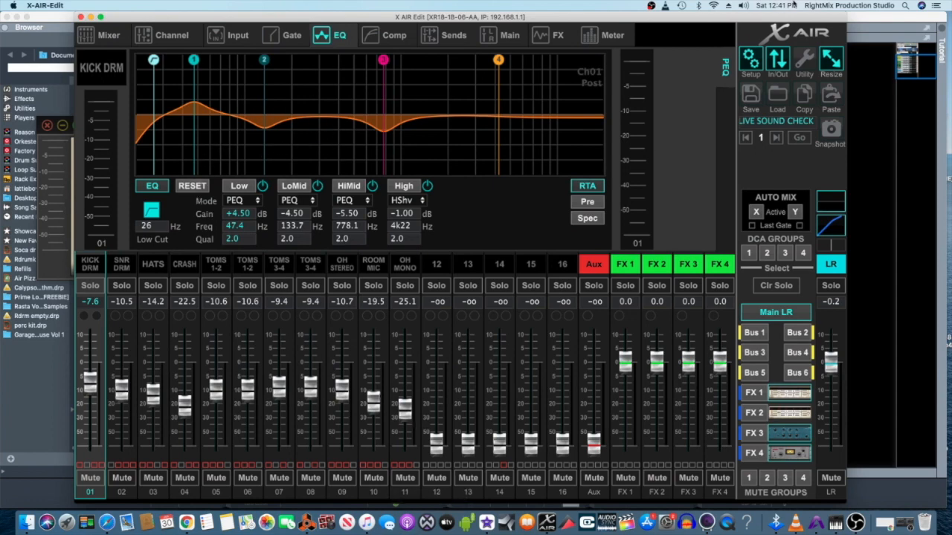
left_click_drag(797, 21, 828, 28)
left_click(68, 15)
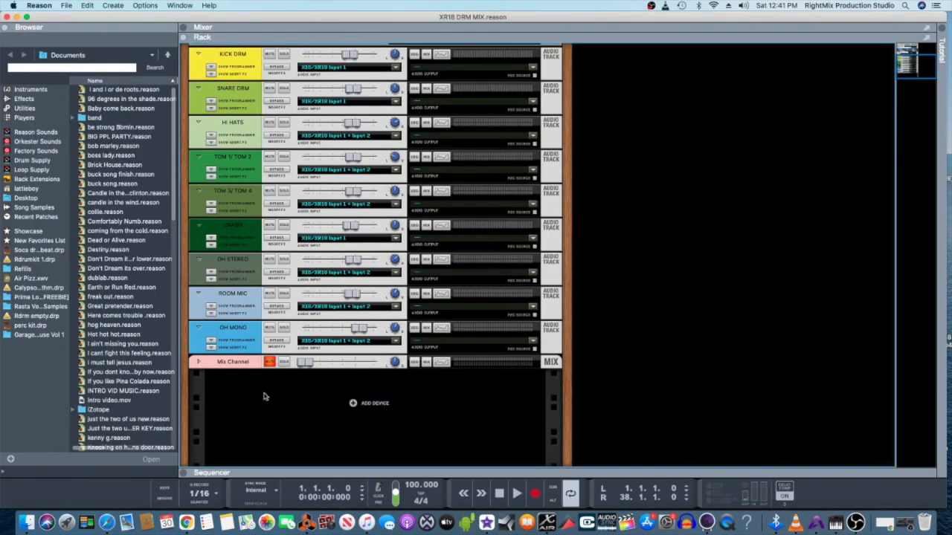
left_click(516, 493)
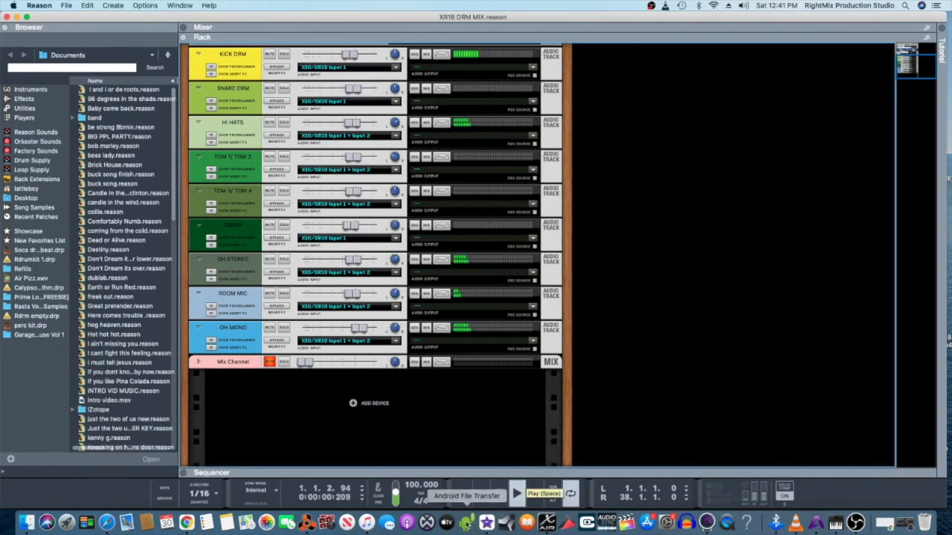
left_click(548, 520)
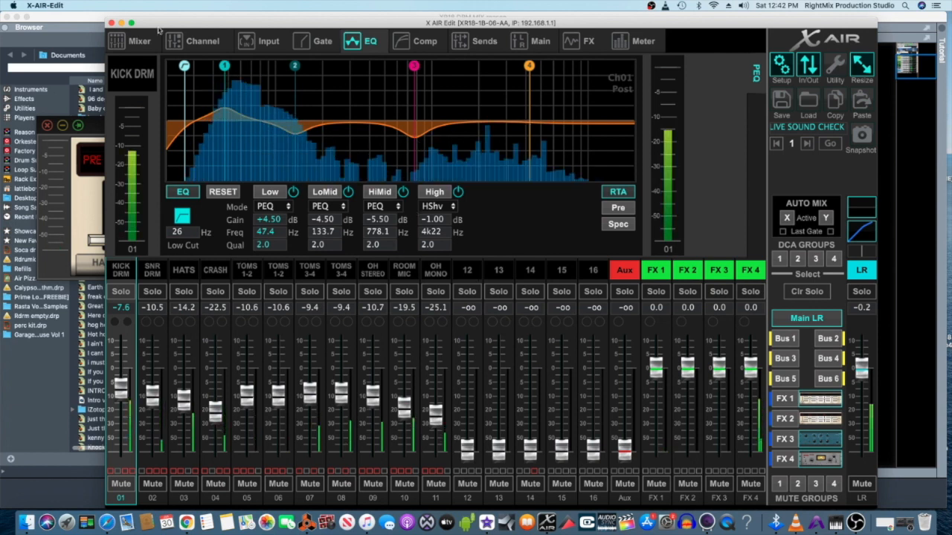
Put the Reason window in full screen and return to X-AIR-Edit on the desktop
left_click(77, 15)
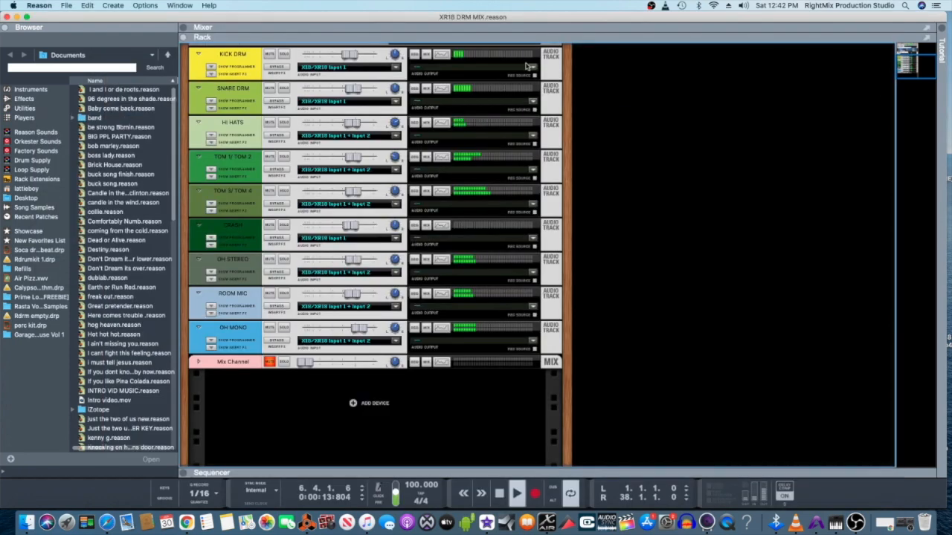
left_click(27, 16)
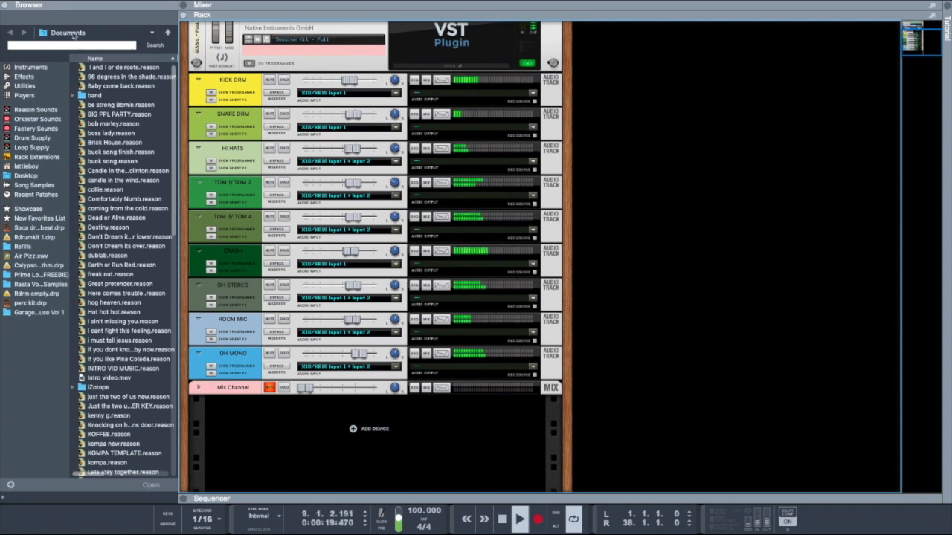
mouse_move(587, 533)
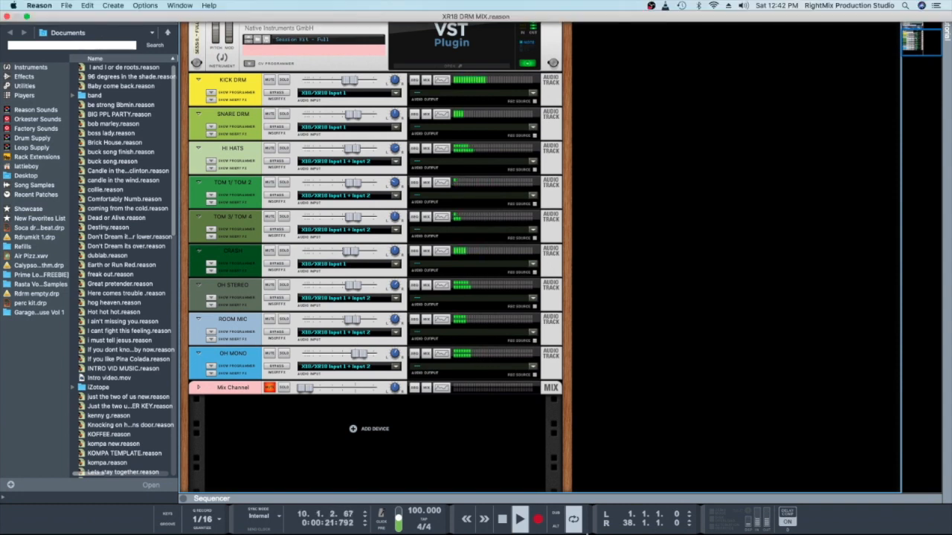
mouse_move(557, 527)
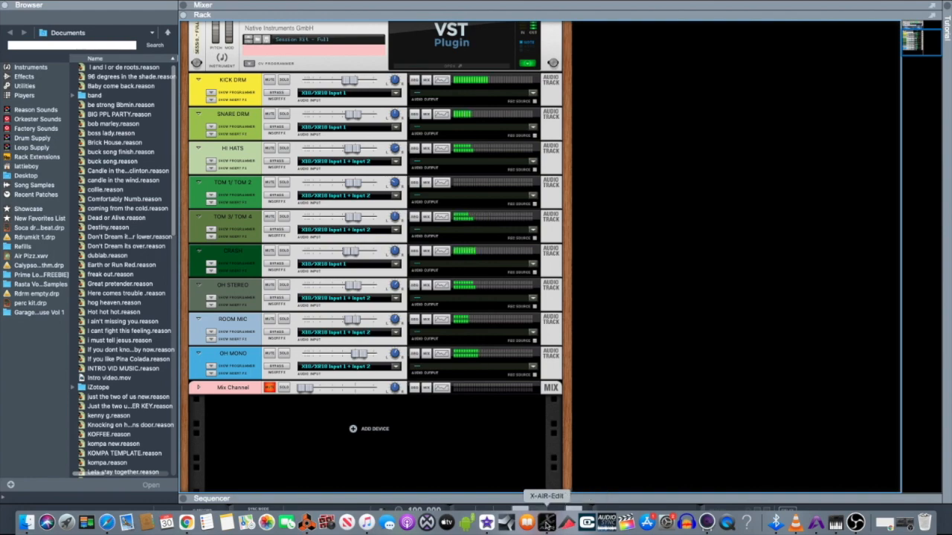
left_click(547, 524)
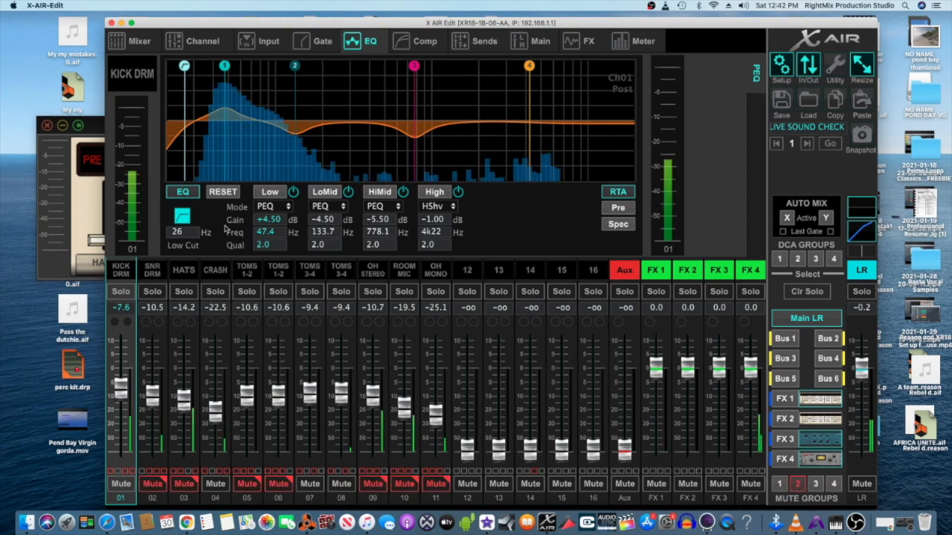
Compare the kick drum with its EQ off and on, and isolate it by activating mute group 2
left_click(180, 193)
left_click(180, 193)
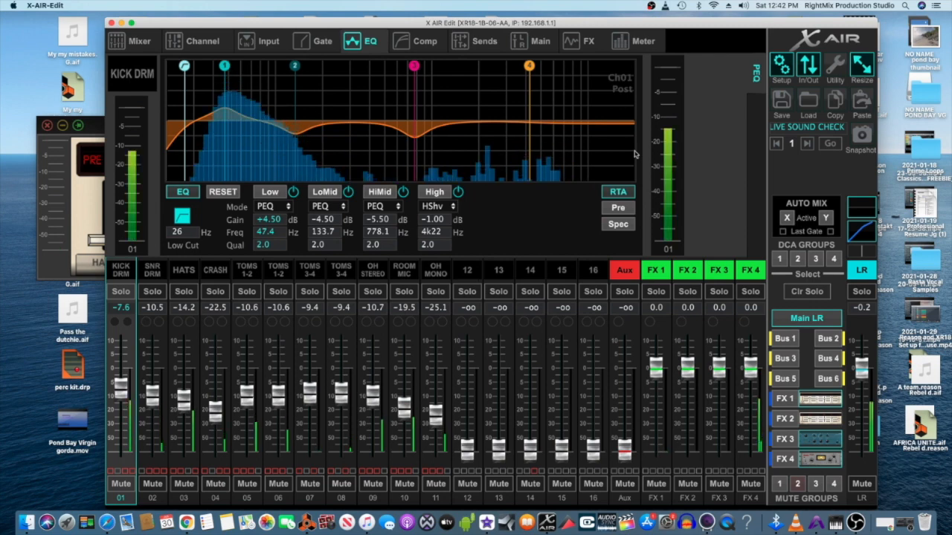
left_click(797, 484)
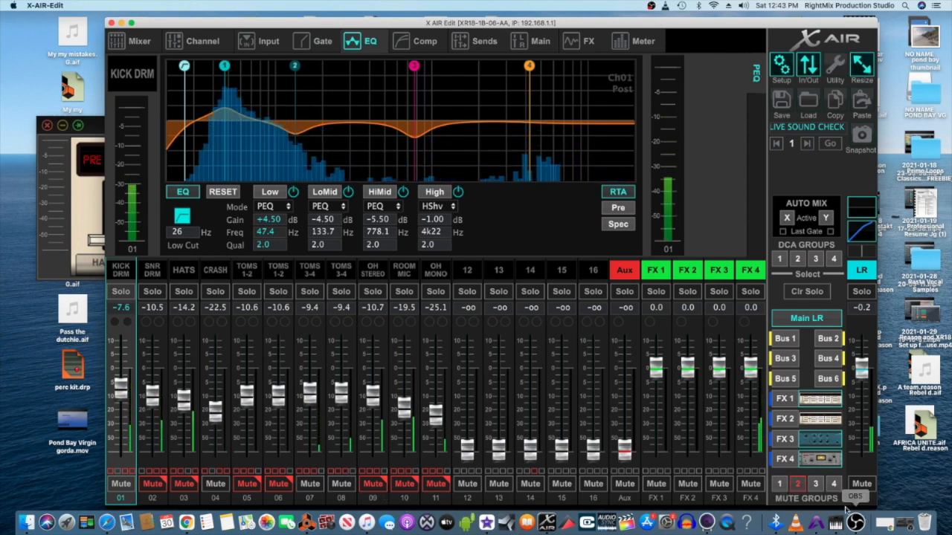
left_click(804, 489)
left_click(804, 488)
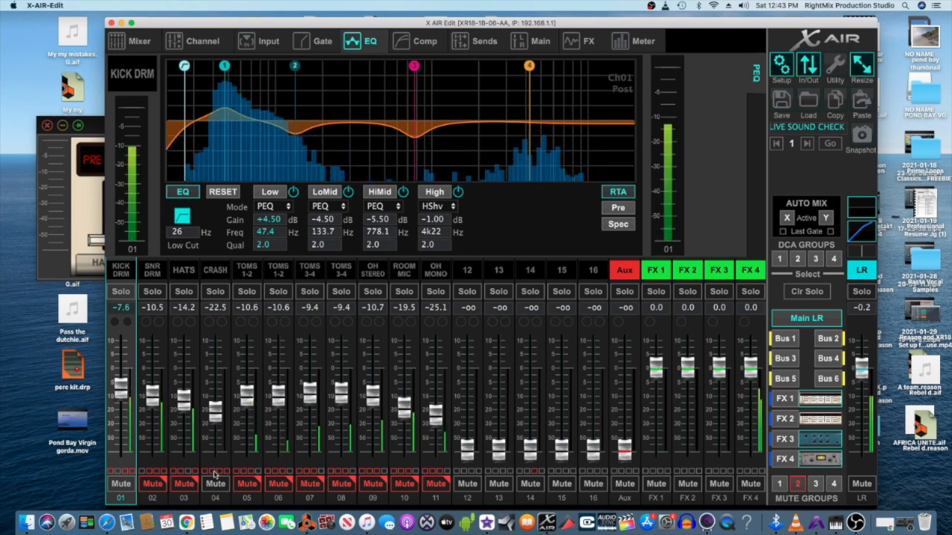
Open the Dual Xtec EQ5 in the FX 3 slot and compare the settings of its A and B sides
left_click(576, 43)
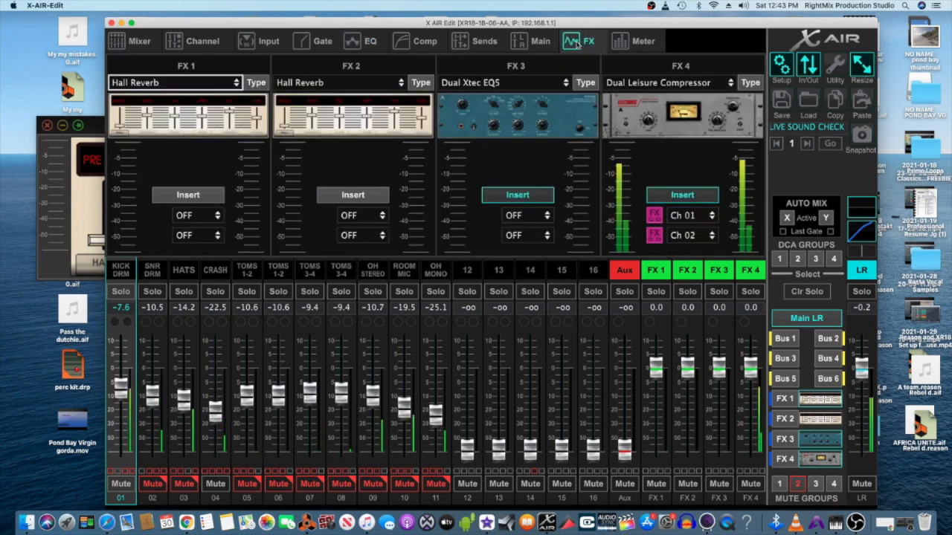
left_click(554, 109)
mouse_move(278, 348)
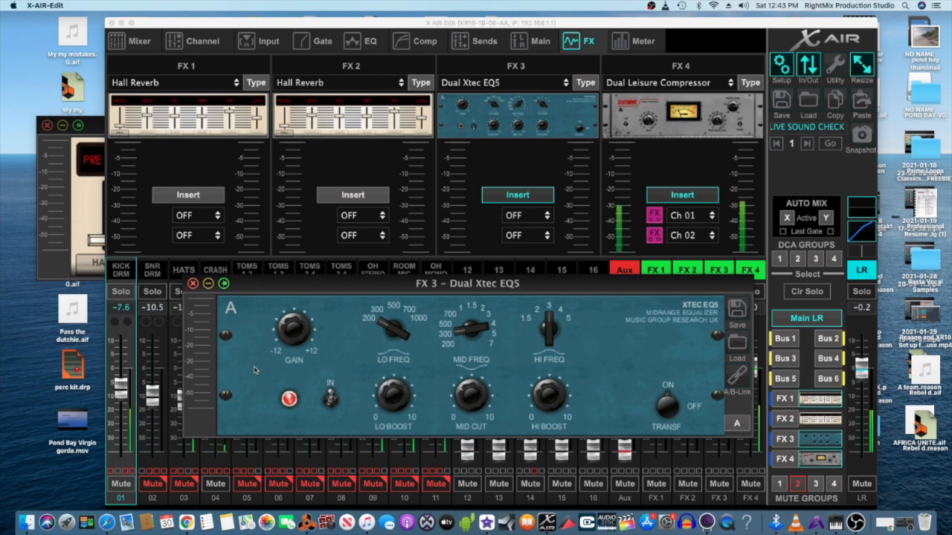
left_click(231, 308)
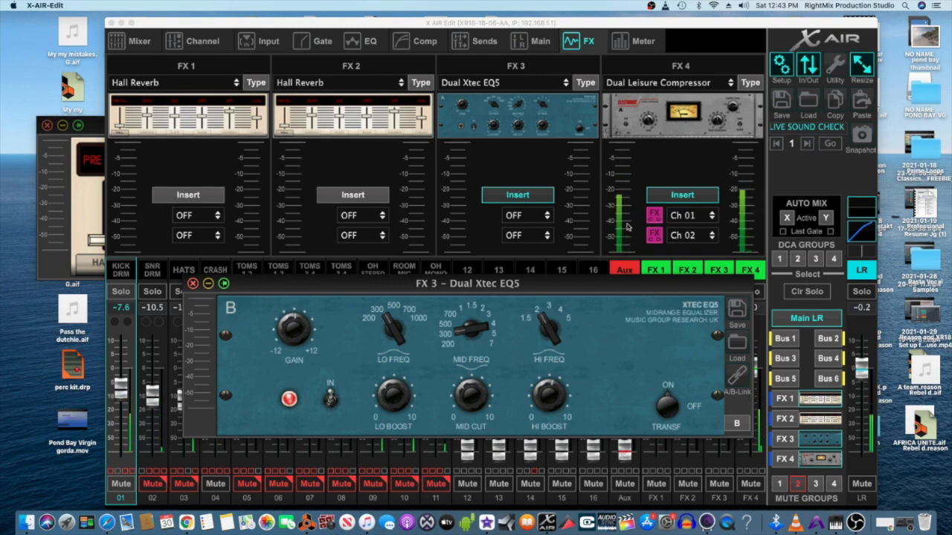
left_click(231, 309)
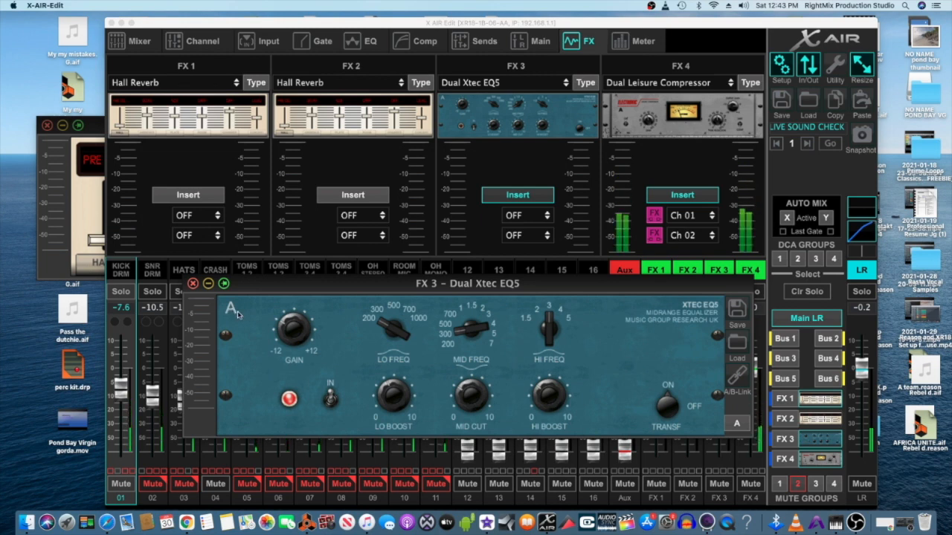
left_click(234, 310)
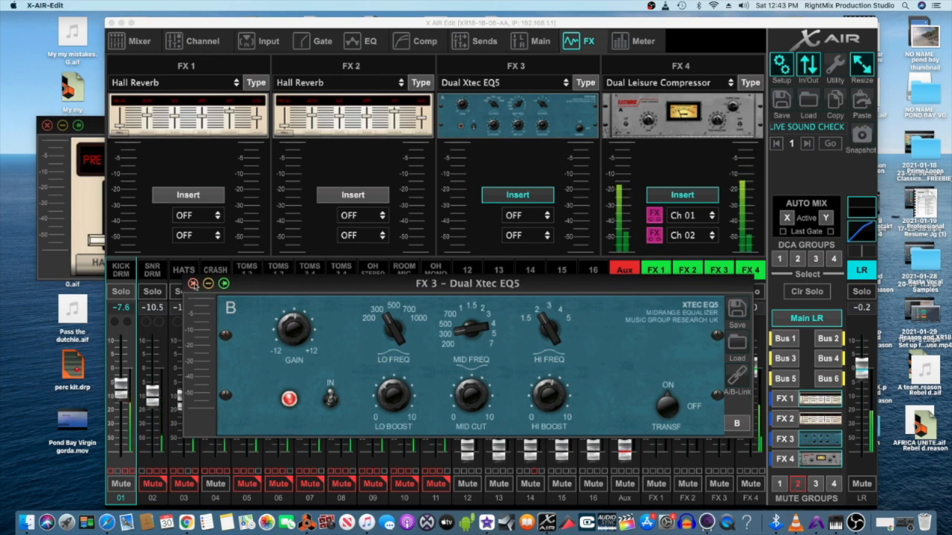
Close the FX 3 Dual Xtec EQ5 window and turn off mute group 2
left_click(193, 283)
left_click(797, 484)
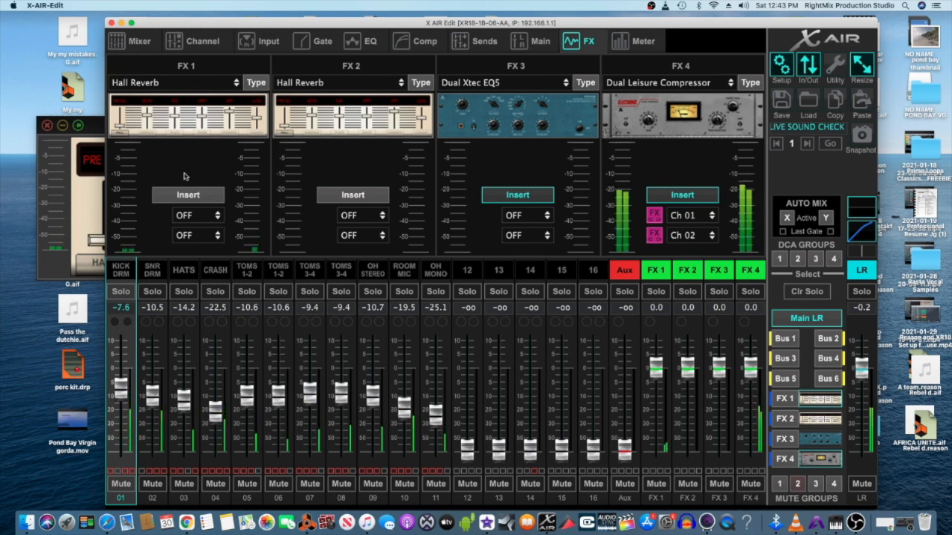
left_click(98, 130)
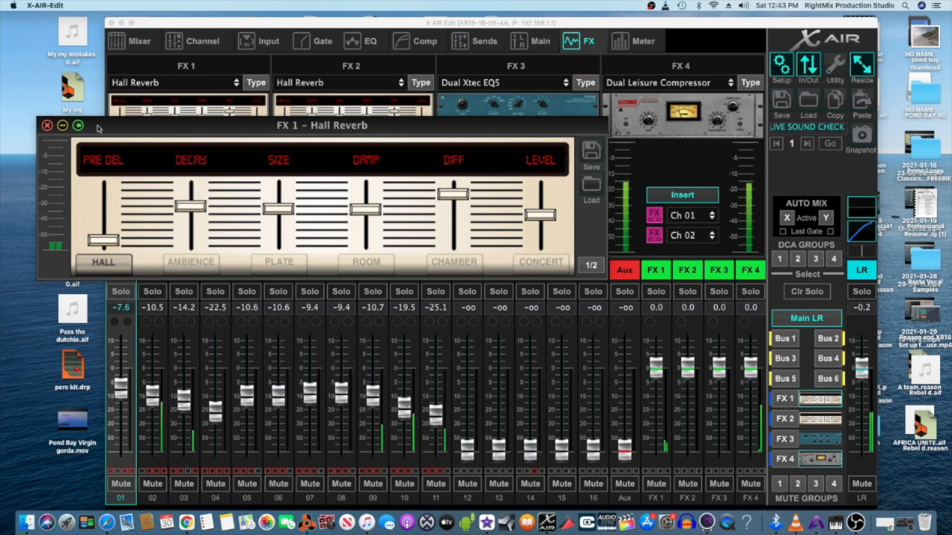
Display the kick drum's channel overview and shift the mixer window slightly across the desktop
left_click(119, 43)
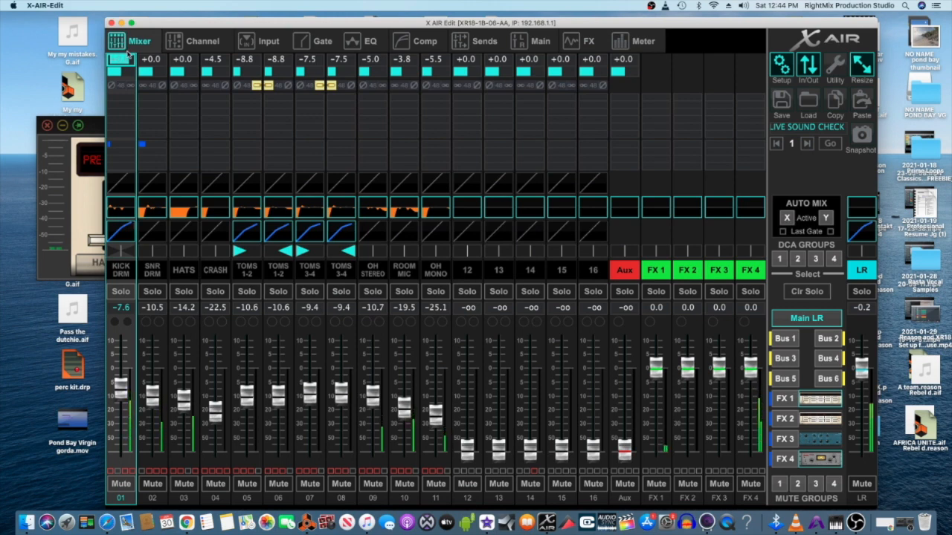
left_click(207, 42)
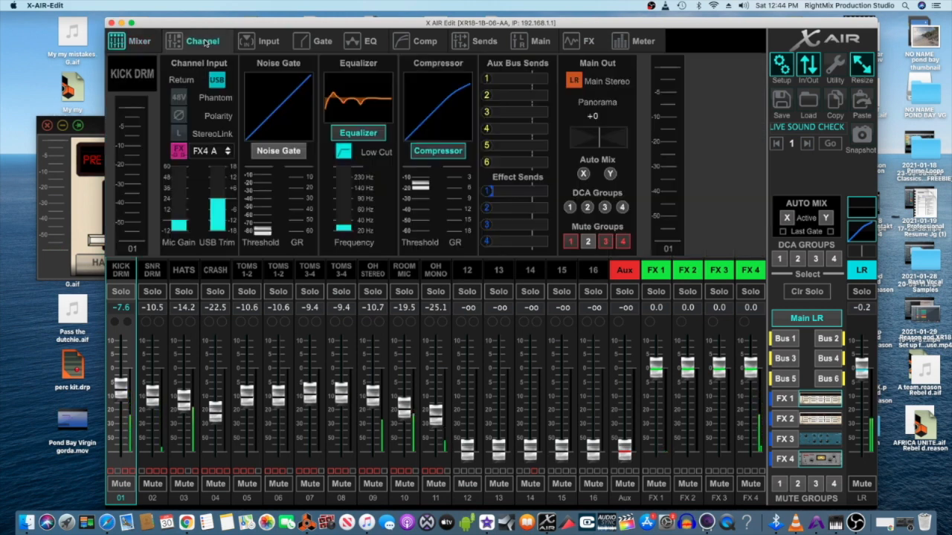
left_click_drag(796, 22, 833, 17)
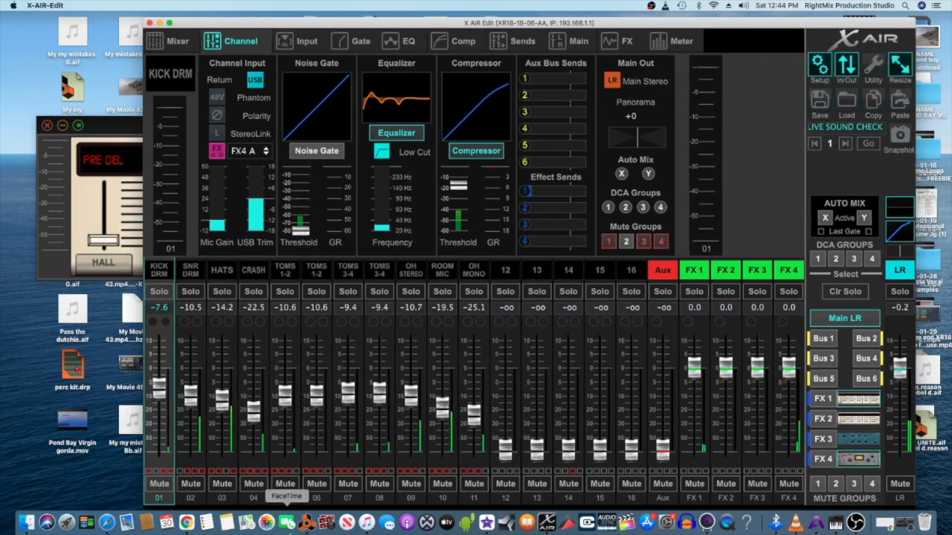
Switch to Reason to stop the drum playback, and return to the kick drum's channel overview in X-AIR-Edit
left_click(305, 523)
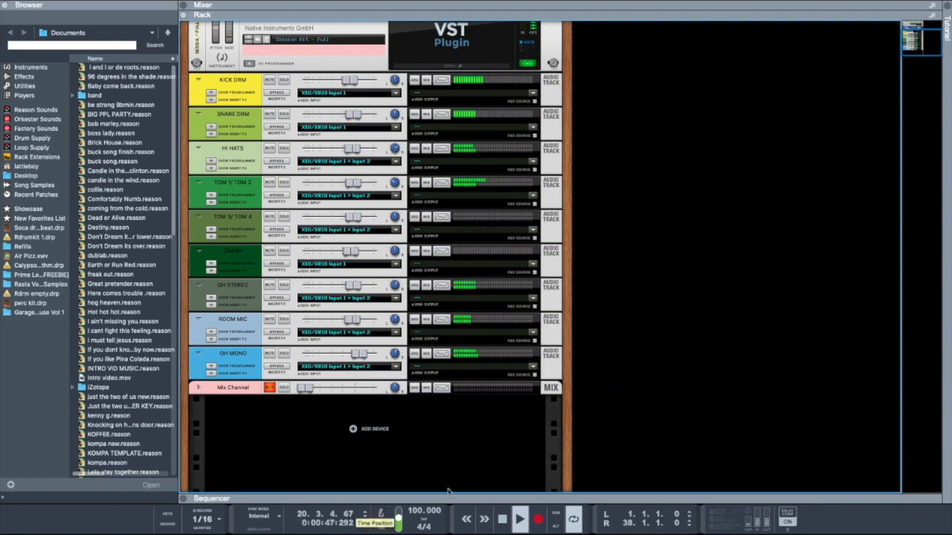
left_click(501, 520)
mouse_move(502, 533)
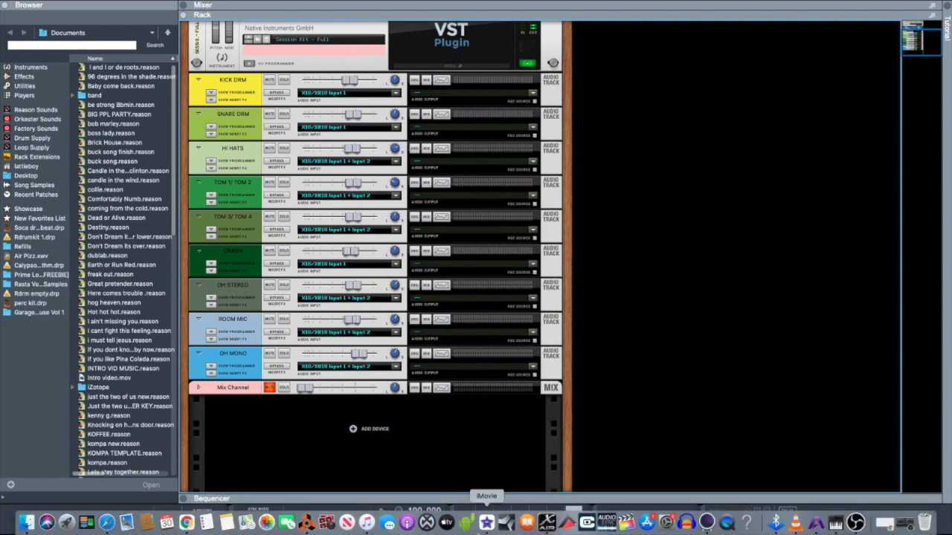
left_click(545, 525)
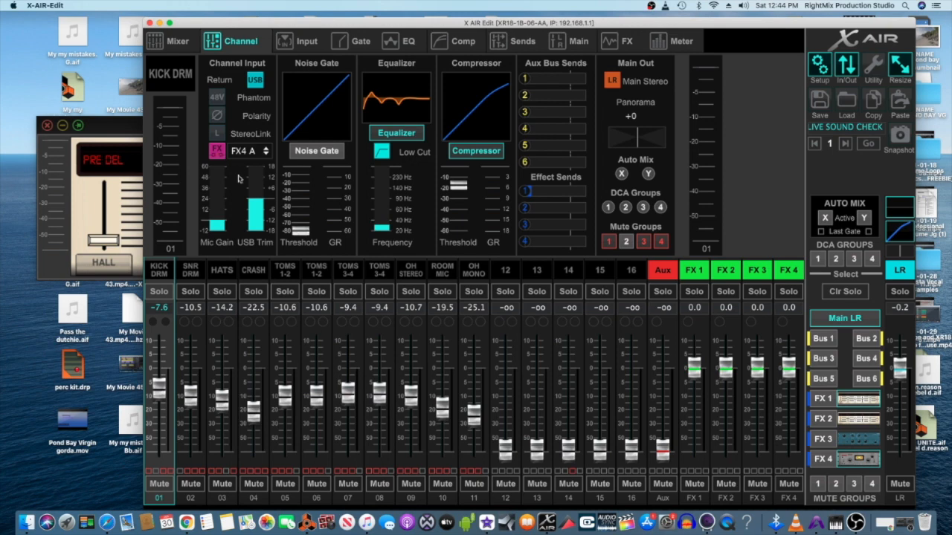
Check the snare drum's channel overview, and open the kick drum channel's compressor settings
left_click(192, 273)
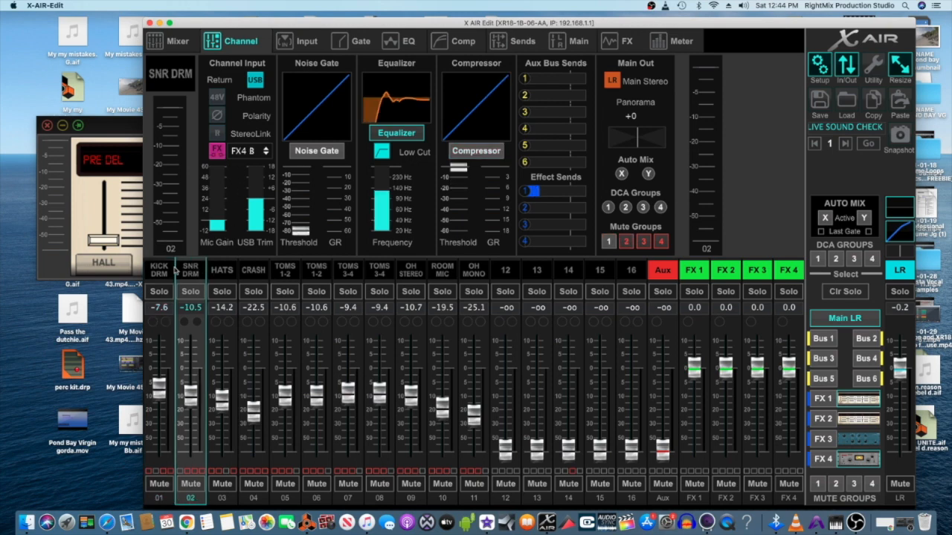
left_click(162, 272)
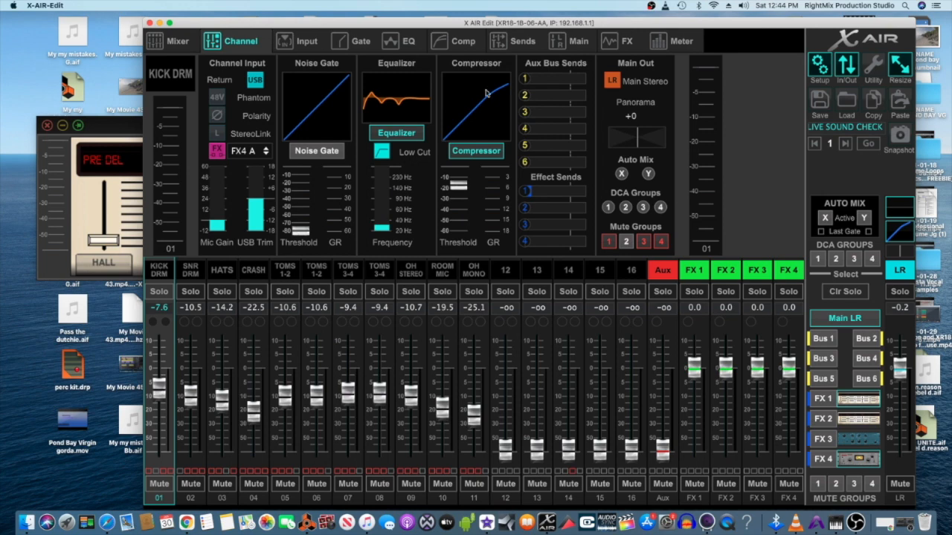
left_click(466, 44)
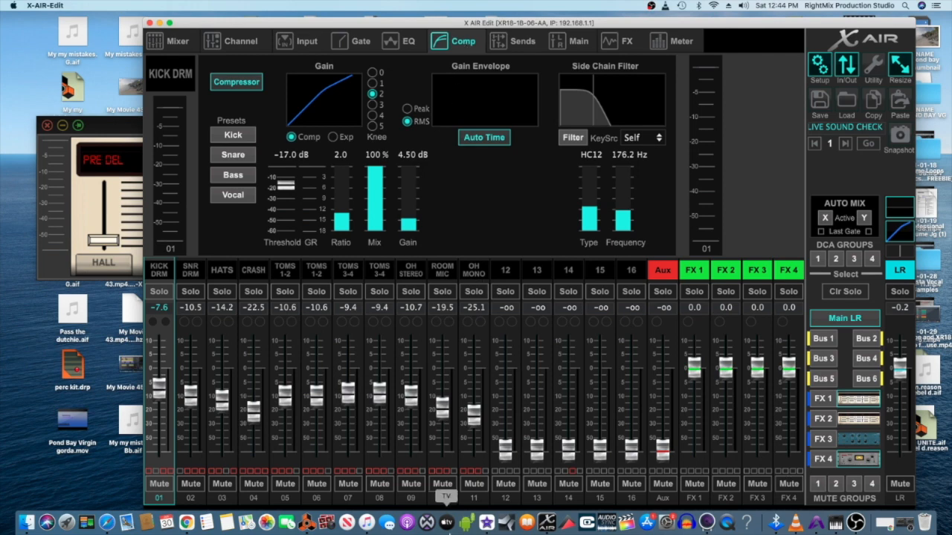
Start the drum playback in Reason and return to the kick drum's compressor in X-AIR-Edit
left_click(110, 477)
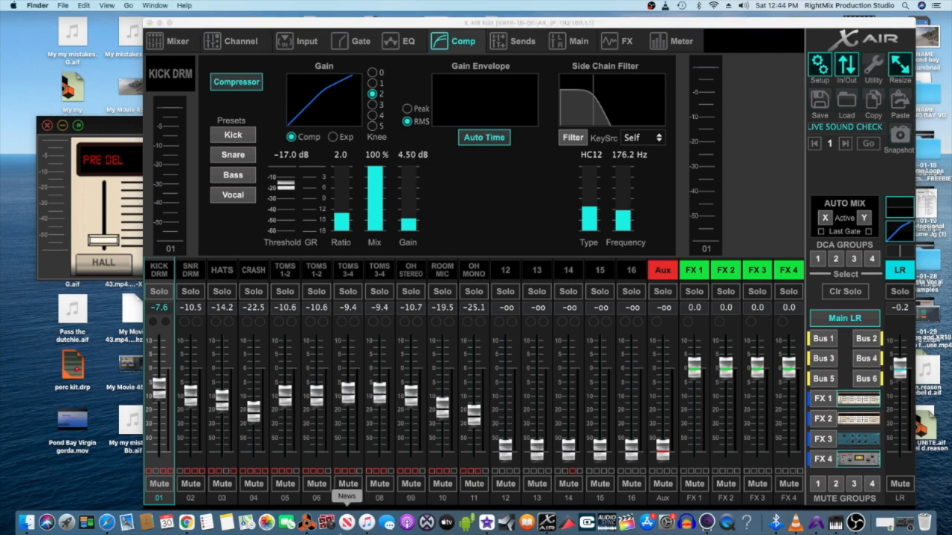
left_click(307, 524)
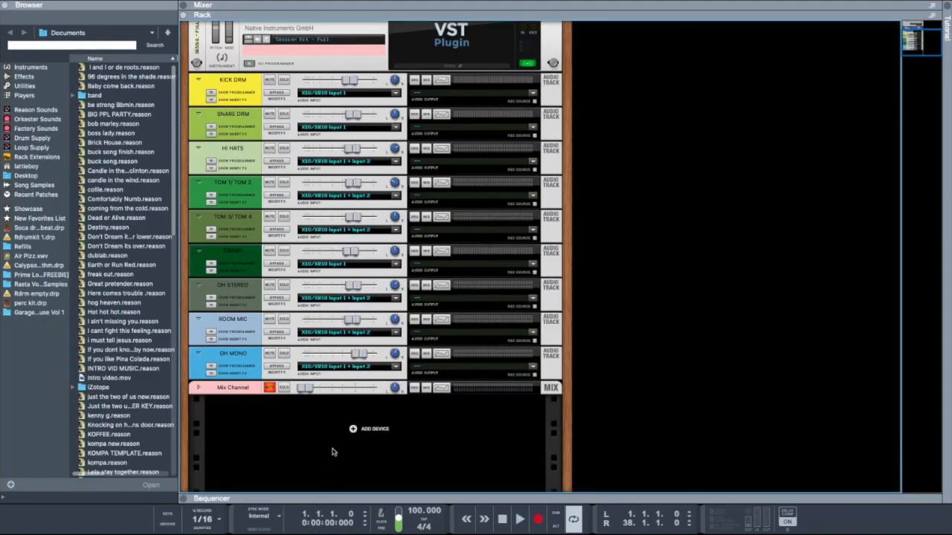
left_click(520, 519)
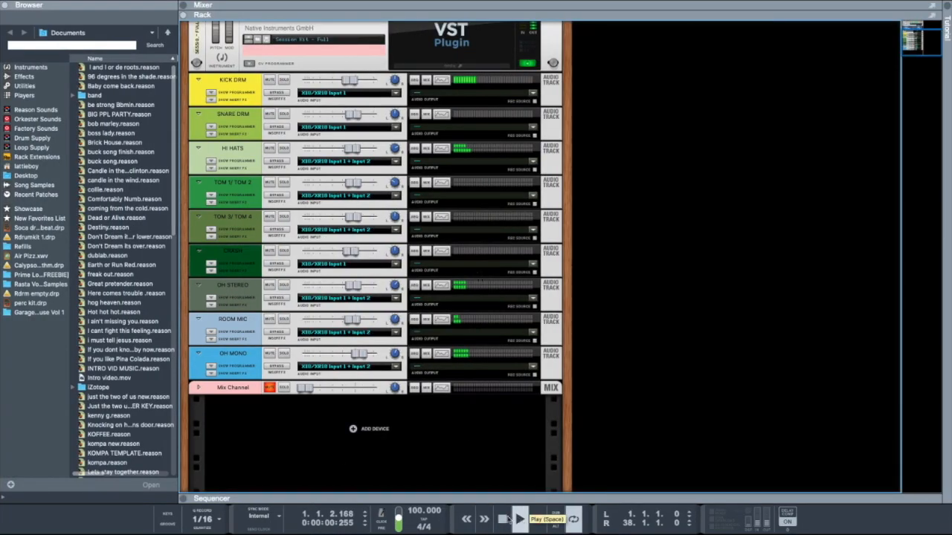
mouse_move(539, 531)
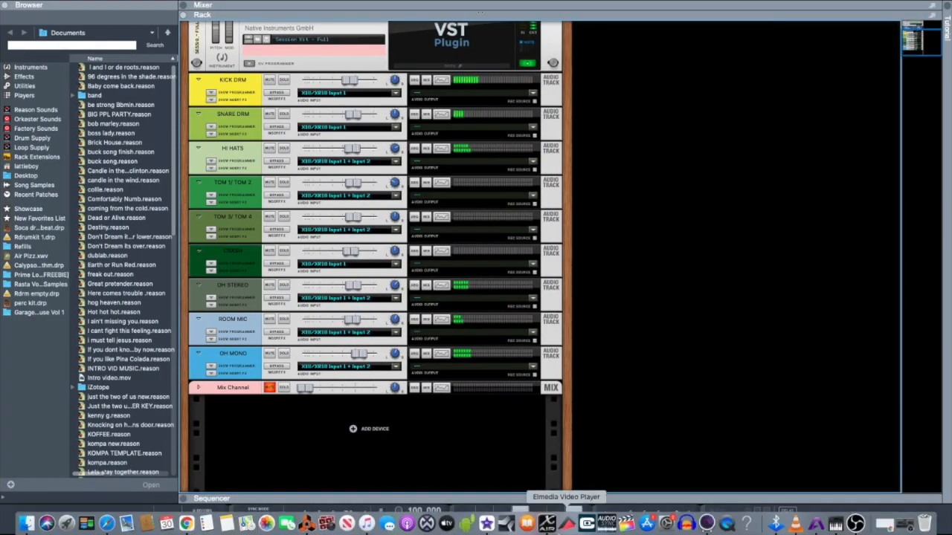
left_click(548, 524)
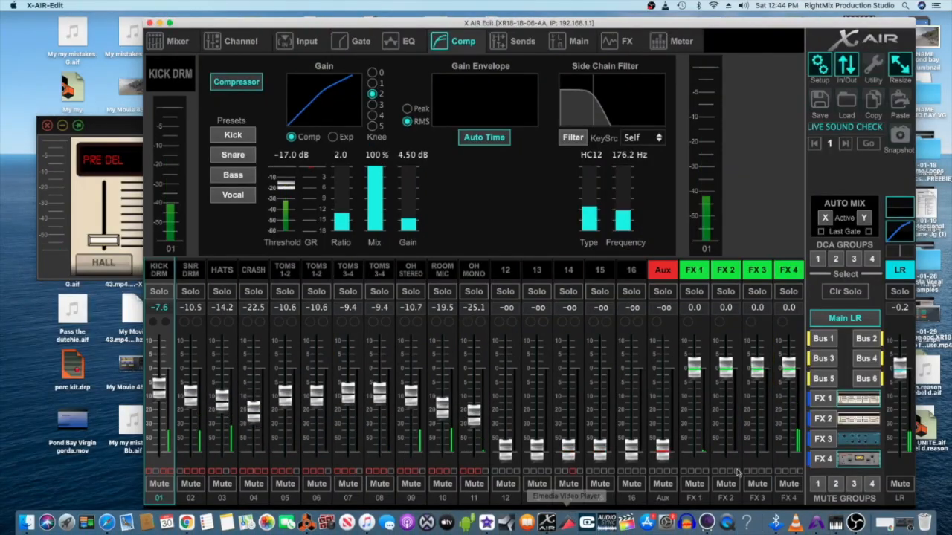
Isolate the kick drum with mute group 2 and compare its sound with the compressor off and on
left_click(836, 484)
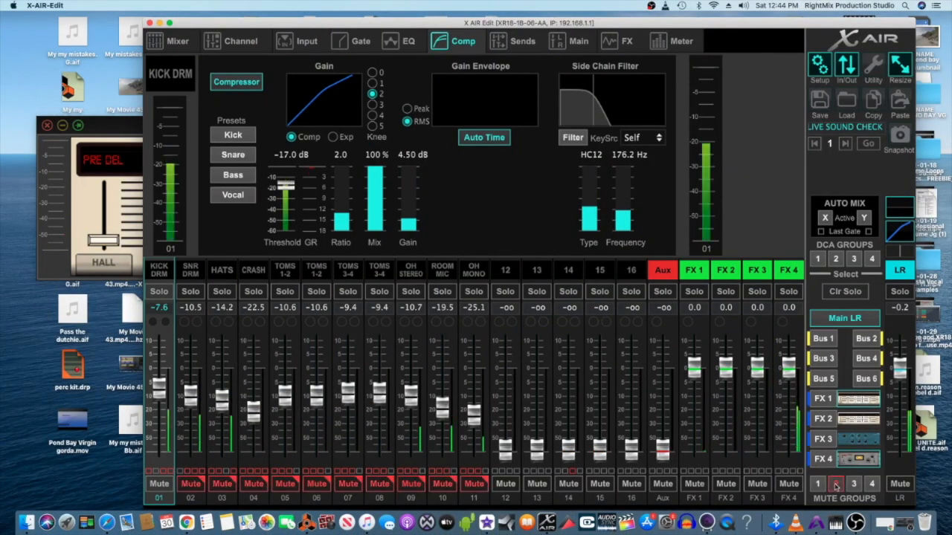
left_click(231, 84)
left_click(231, 83)
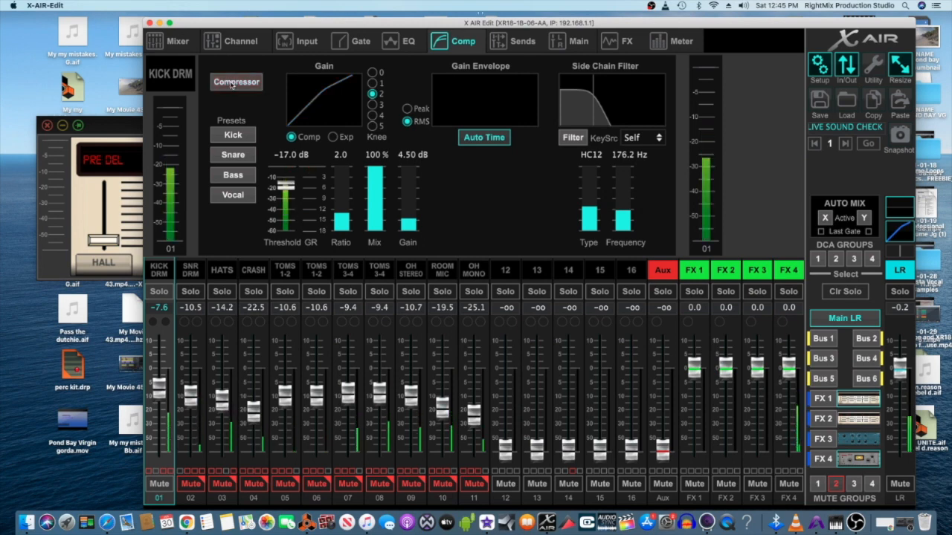
left_click(231, 83)
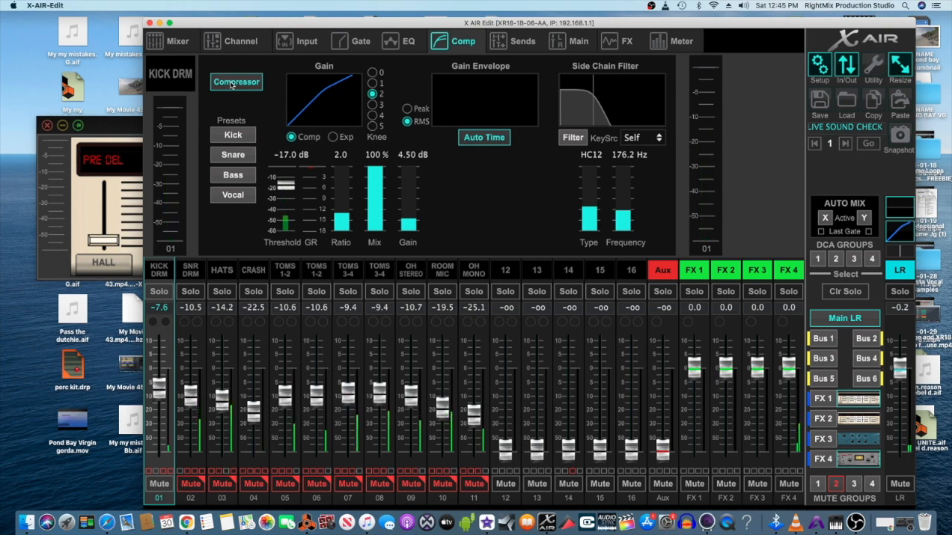
View the Dual Leisure Compressor in the FX 4 slot and turn off mute group 2
left_click(625, 43)
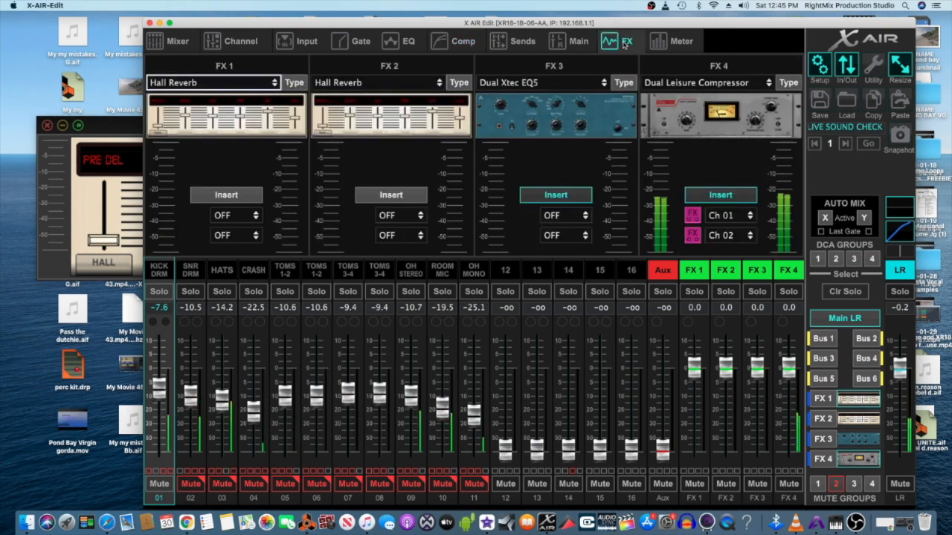
left_click(705, 133)
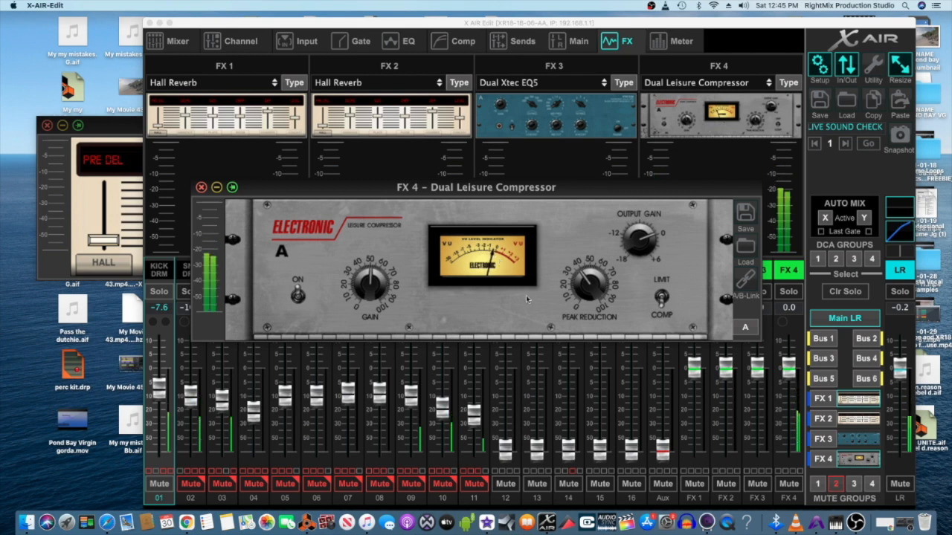
left_click(838, 484)
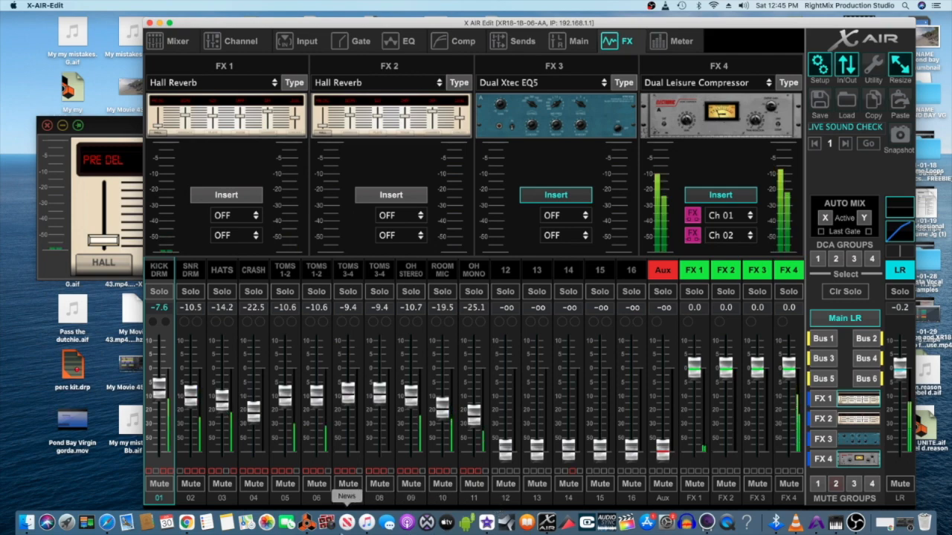
Switch to Reason to stop the drum playback, and return to the effects slots in X-AIR-Edit
left_click(306, 524)
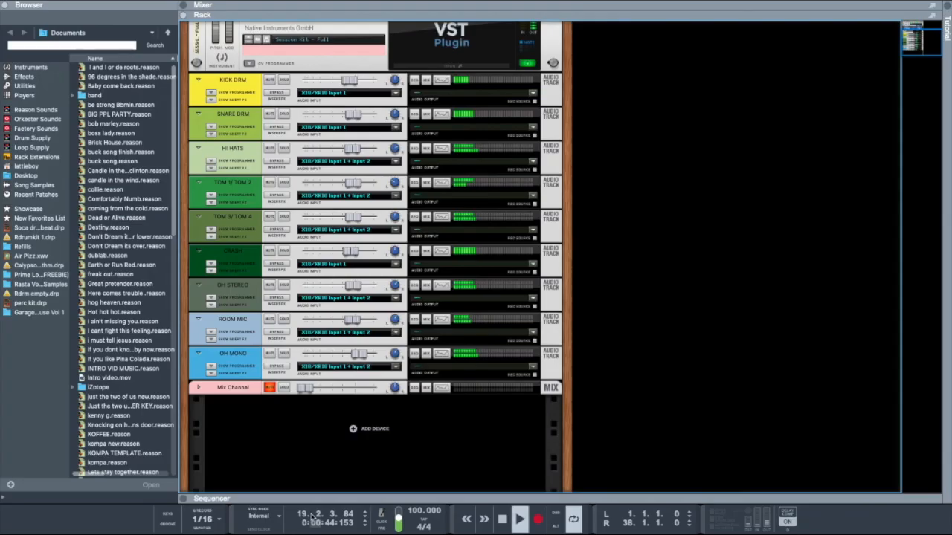
left_click(503, 520)
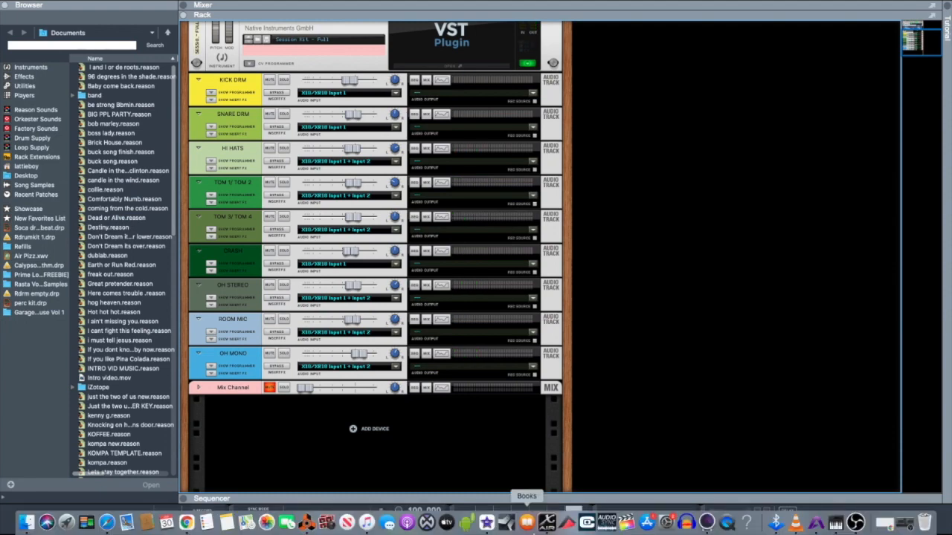
left_click(546, 522)
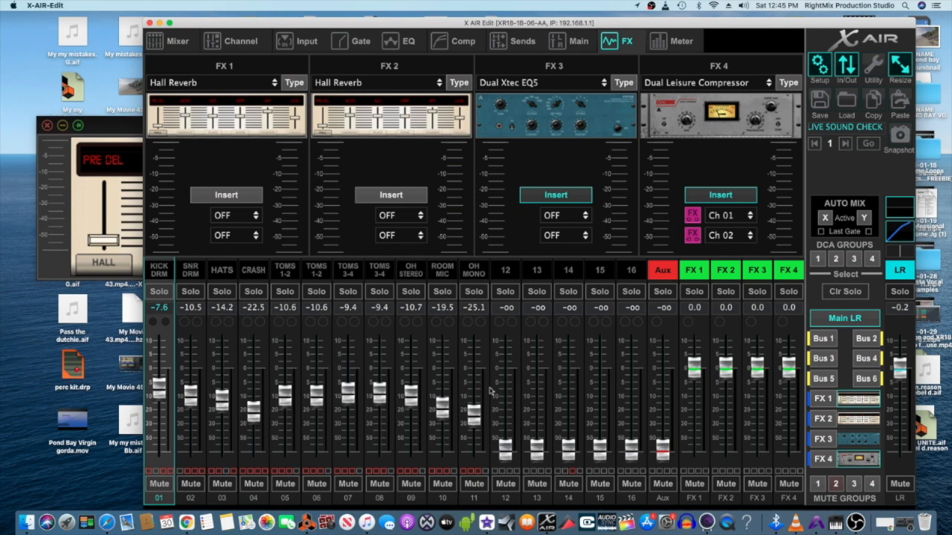
Show the FX 1 send faders and close the Dual Leisure Compressor, Hall Reverb and In/Out windows behind the mixer
left_click(822, 400)
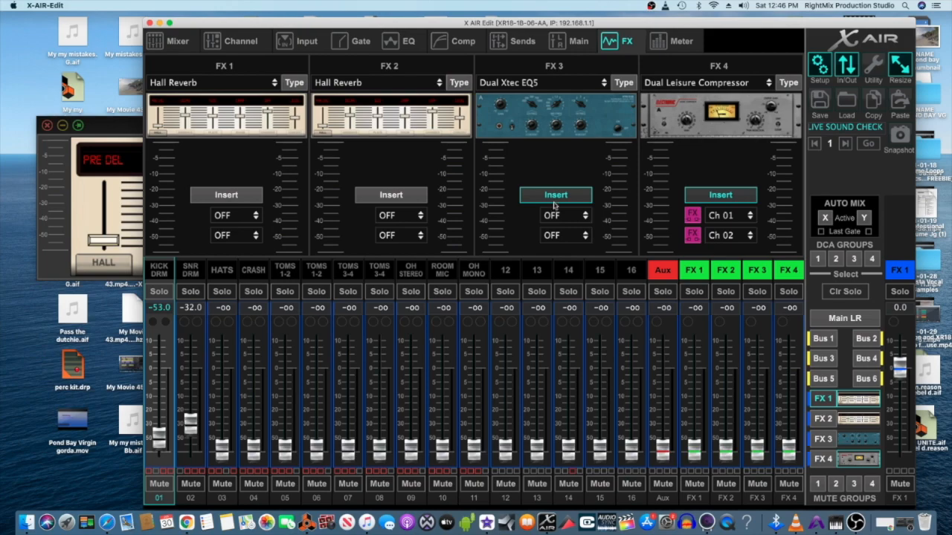
left_click_drag(611, 28, 592, 302)
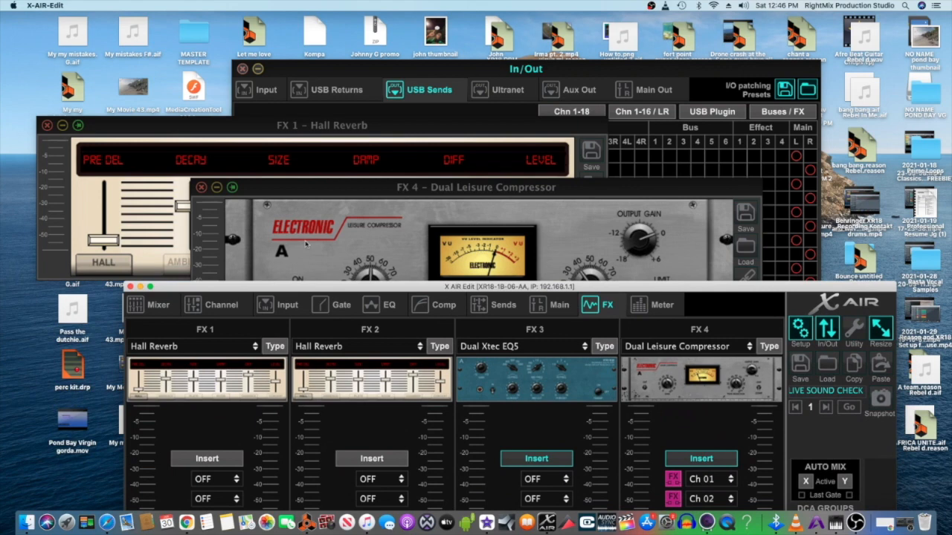
left_click(200, 189)
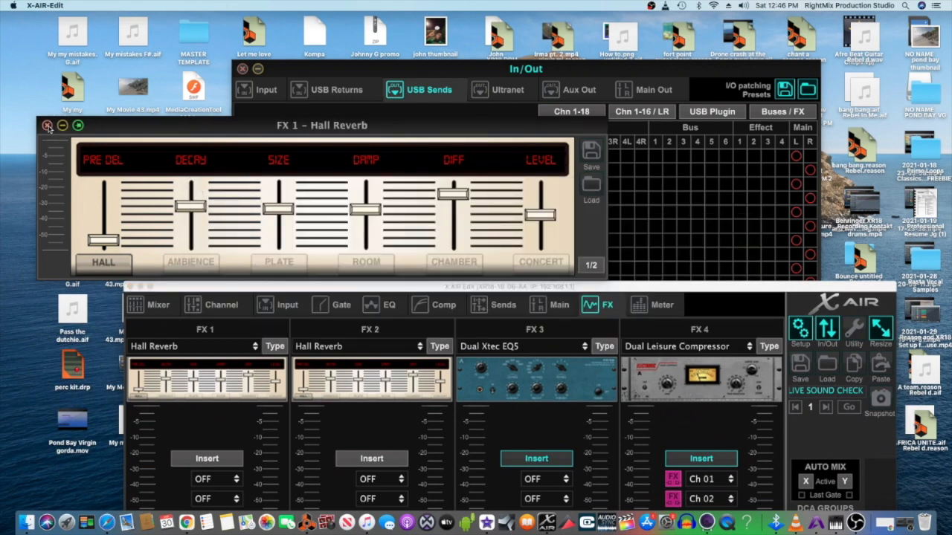
left_click(47, 125)
left_click(243, 71)
left_click(243, 71)
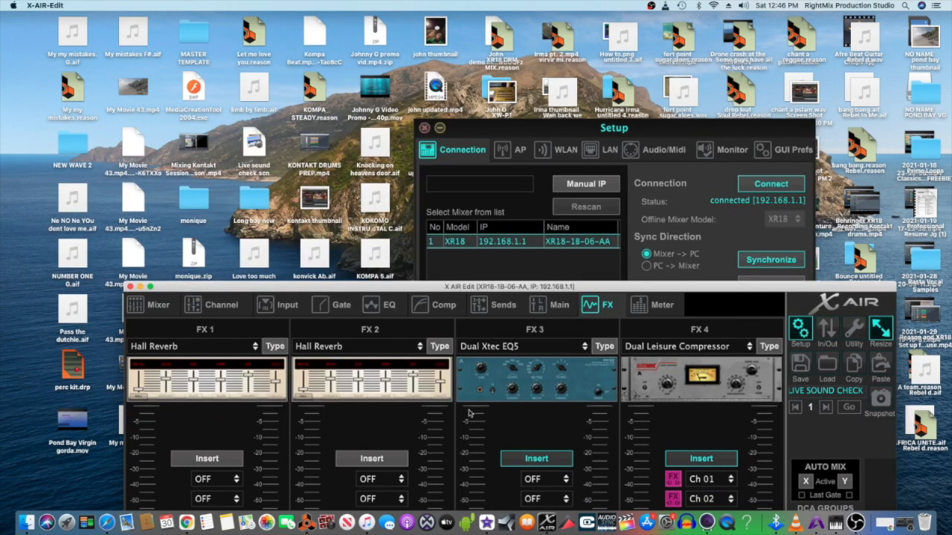
Move the mixer window back into full view and return the faders to the Main LR mix
left_click_drag(575, 285, 494, 7)
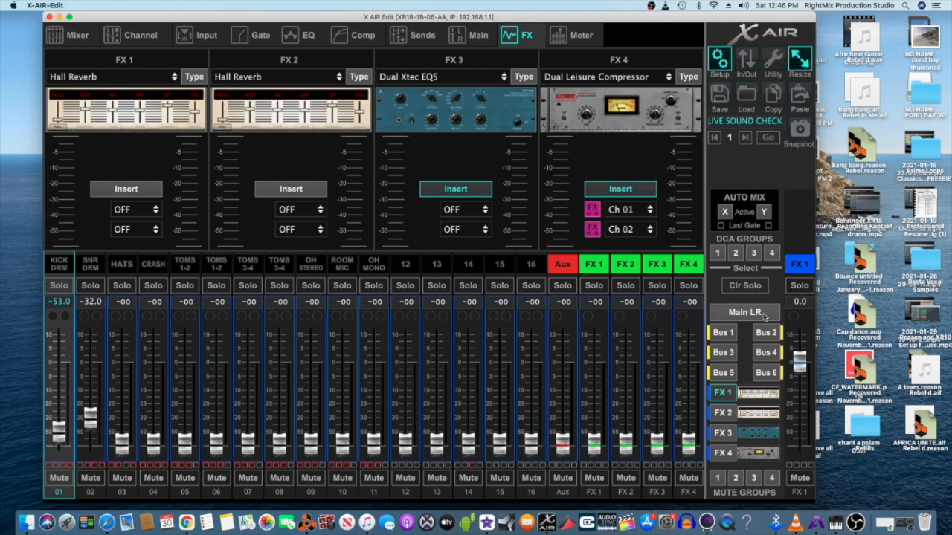
left_click(753, 312)
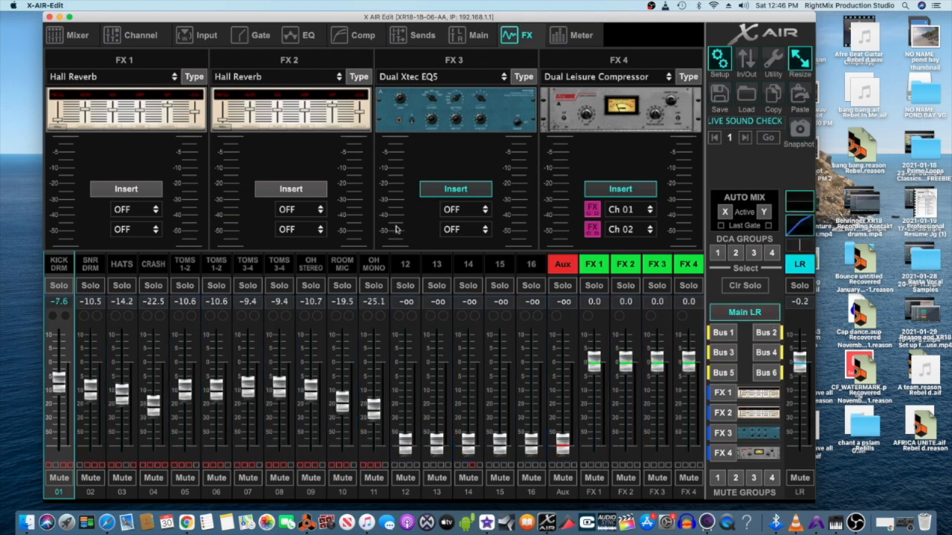
left_click_drag(600, 24, 656, 25)
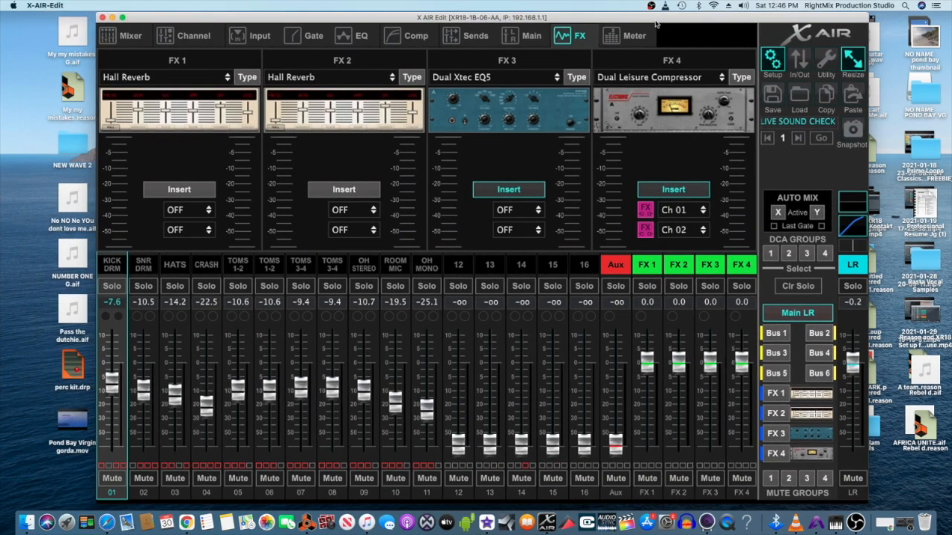
left_click_drag(655, 24, 756, 4)
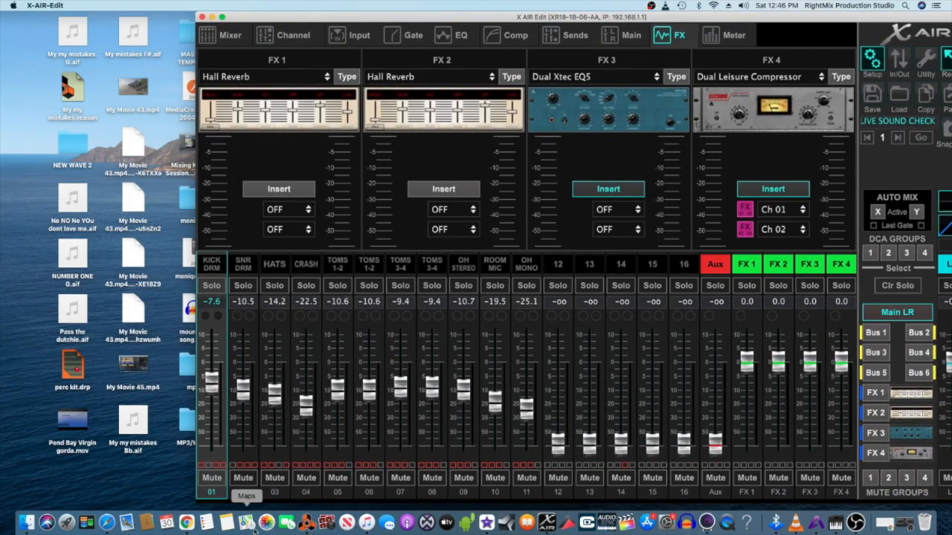
Switch to Reason and start the drum playback
left_click(86, 523)
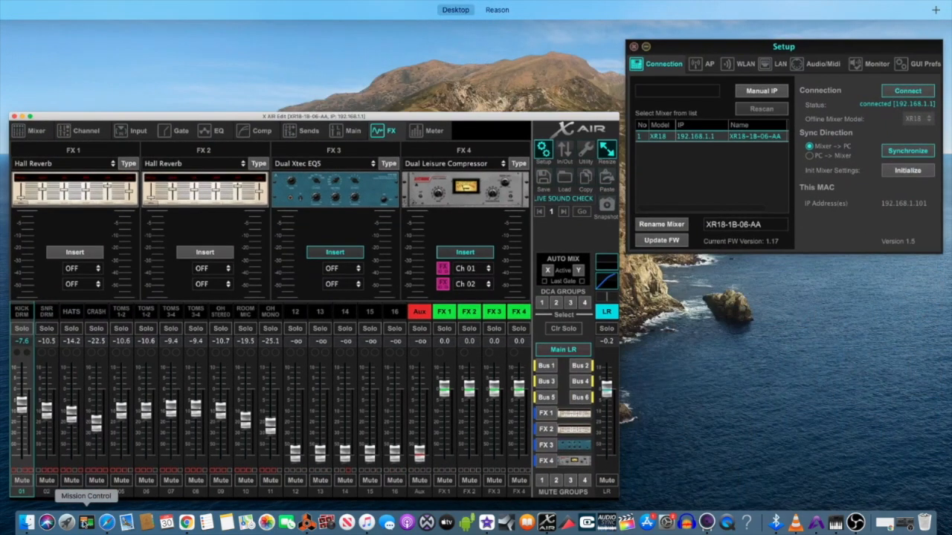
left_click(308, 529)
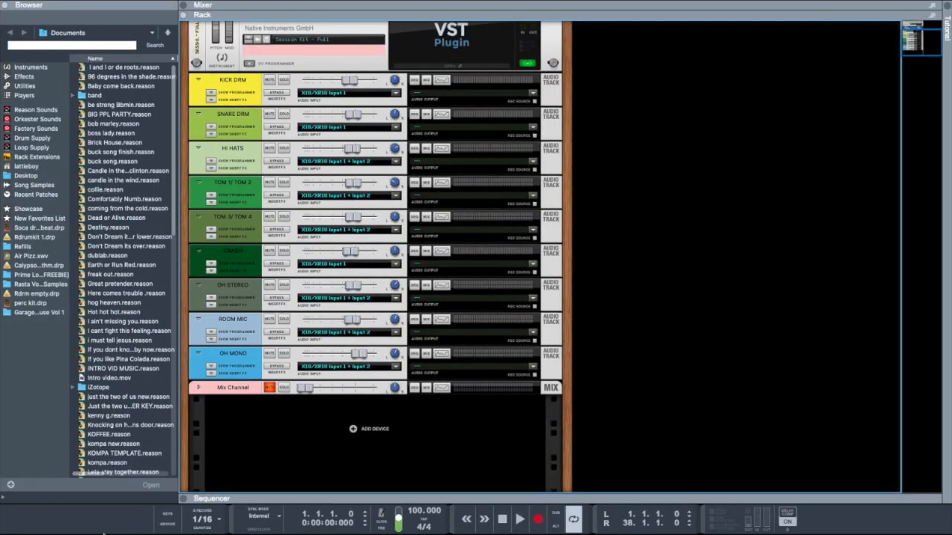
mouse_move(107, 525)
left_click(87, 523)
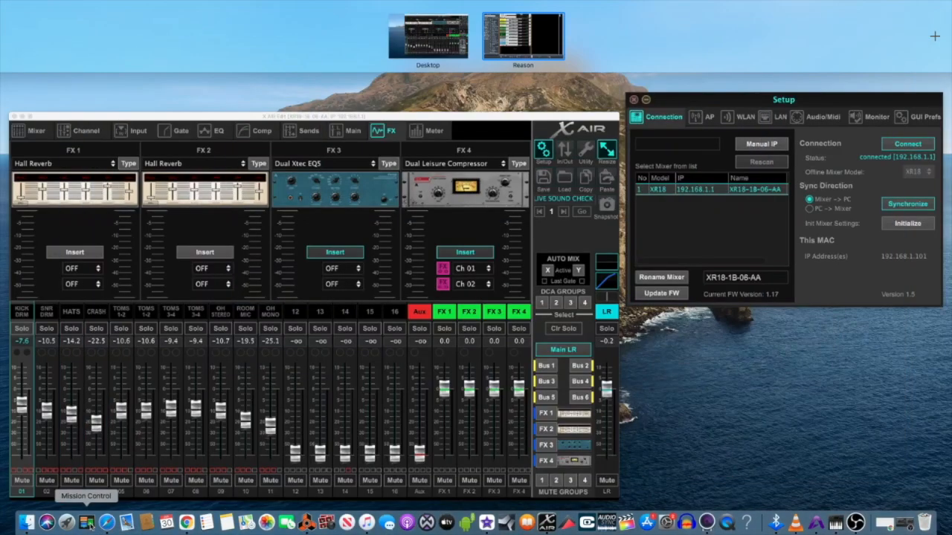
left_click(513, 48)
left_click(521, 527)
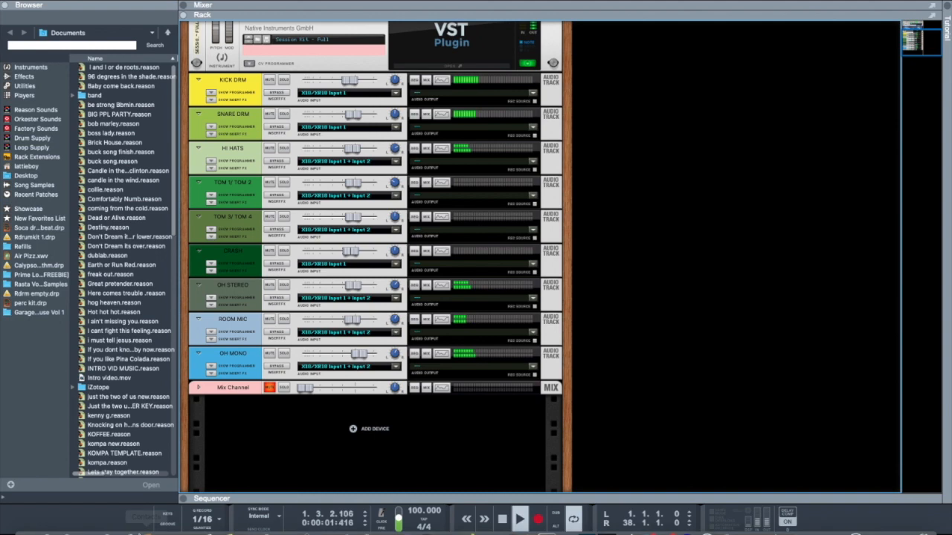
Return to X-AIR-Edit and close the Setup window covering the mixer
left_click(86, 522)
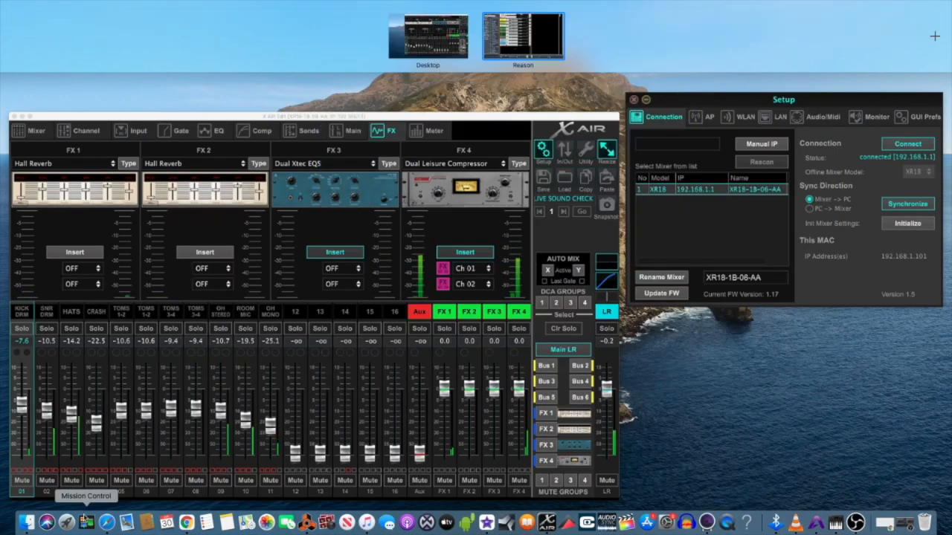
left_click_drag(381, 119, 497, 49)
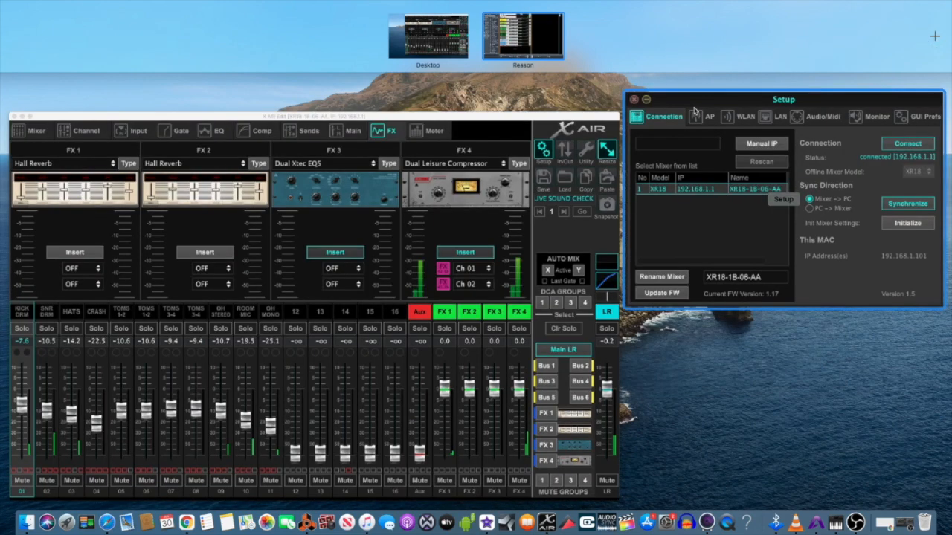
left_click(735, 98)
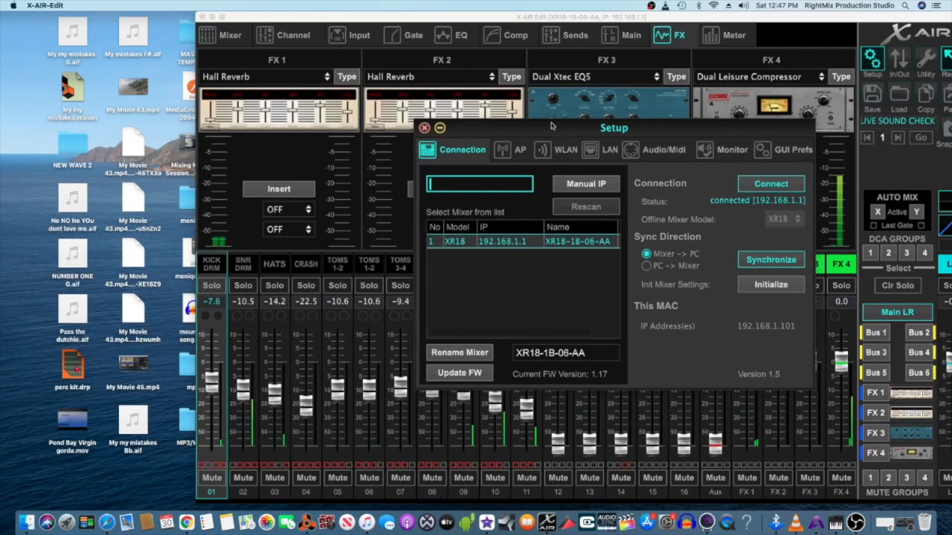
left_click(424, 130)
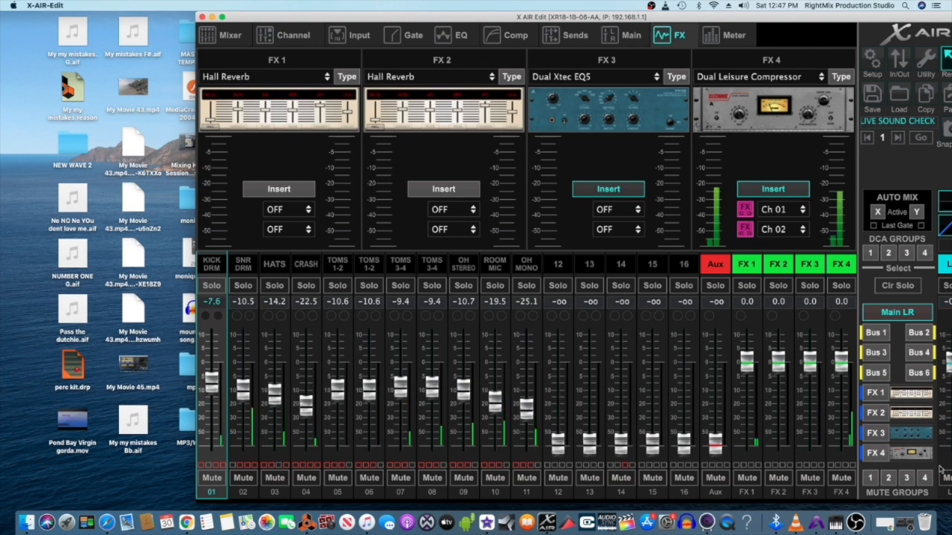
Show the FX 1 send faders and raise the SNR DRM send to -29.0 dB
left_click(873, 393)
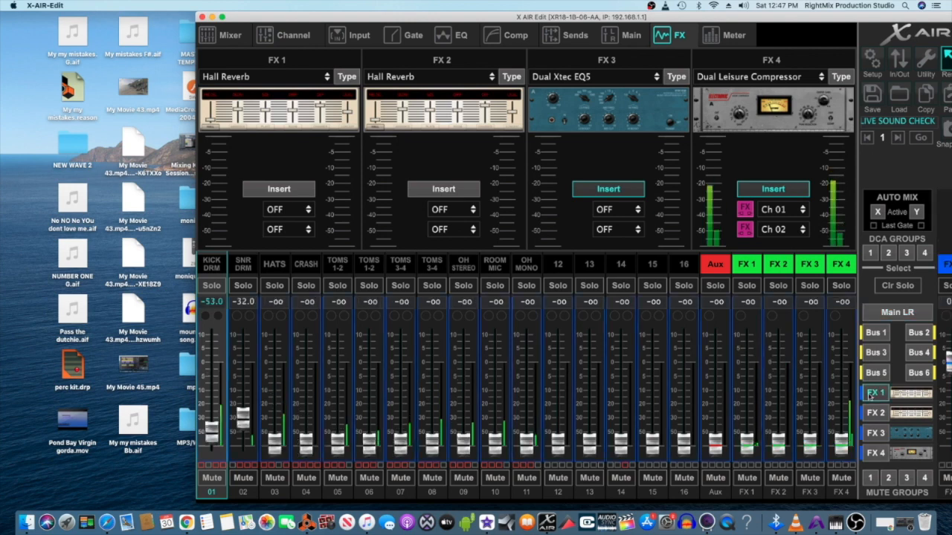
mouse_move(242, 417)
left_mouse_down()
mouse_move(243, 381)
mouse_move(236, 419)
left_mouse_up()
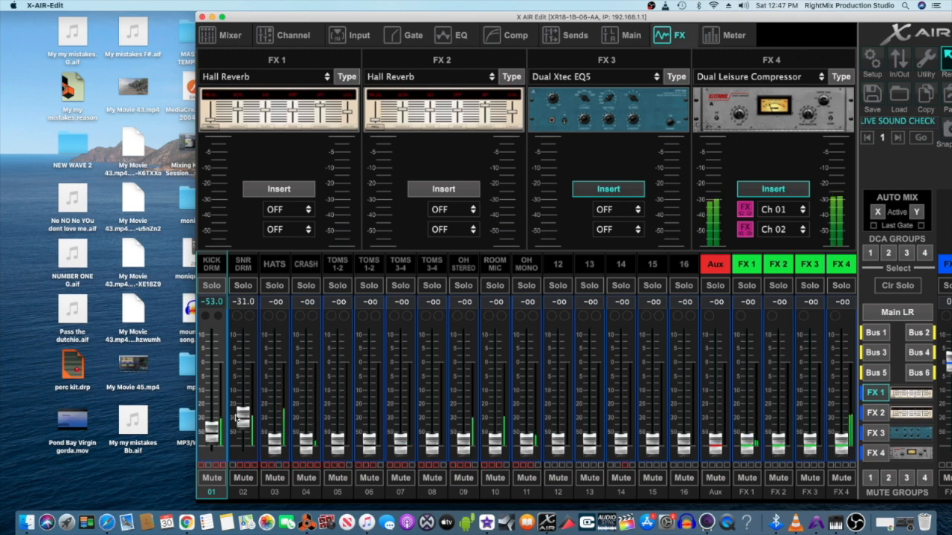
left_click_drag(235, 418, 237, 413)
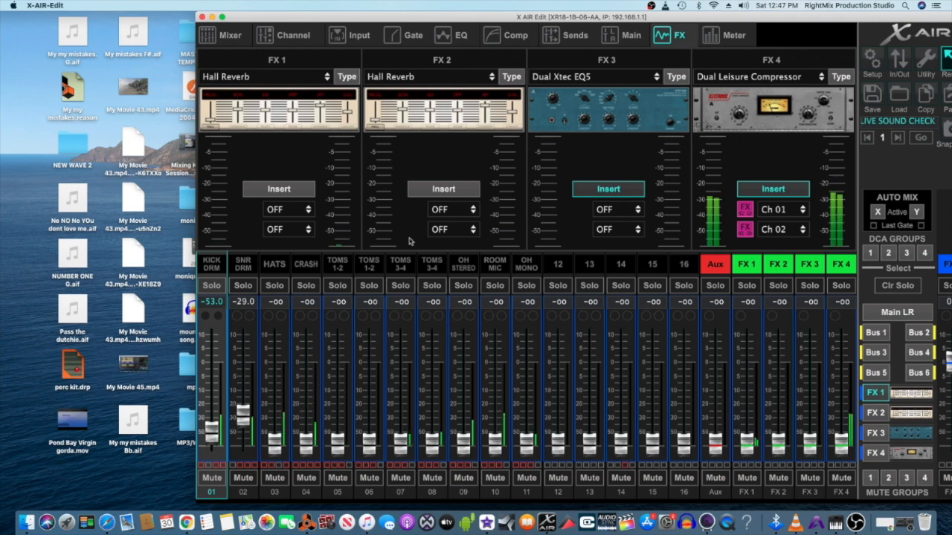
In the mixer overview, return to the Main LR mix and set the OH MONO fader to -26.3 dB and HATS to -18.2 dB
left_click(229, 37)
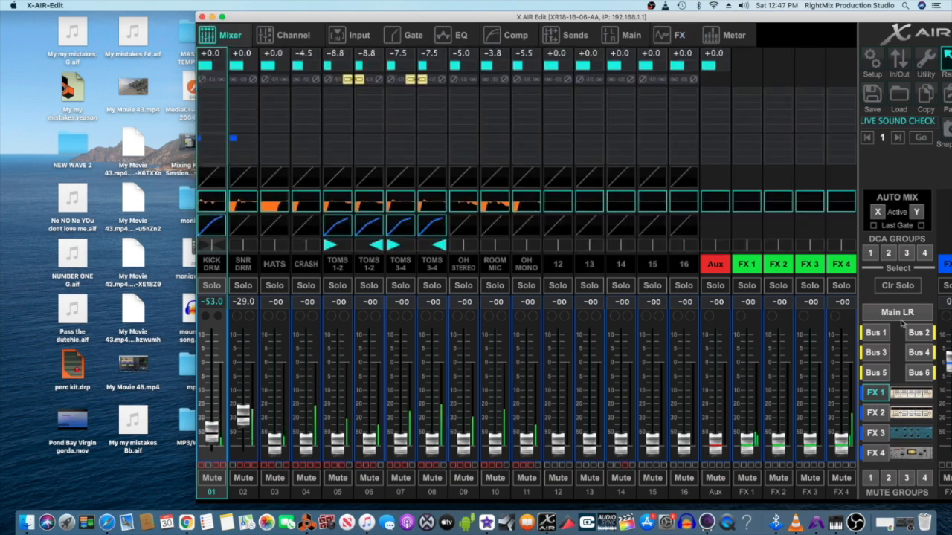
left_click(898, 315)
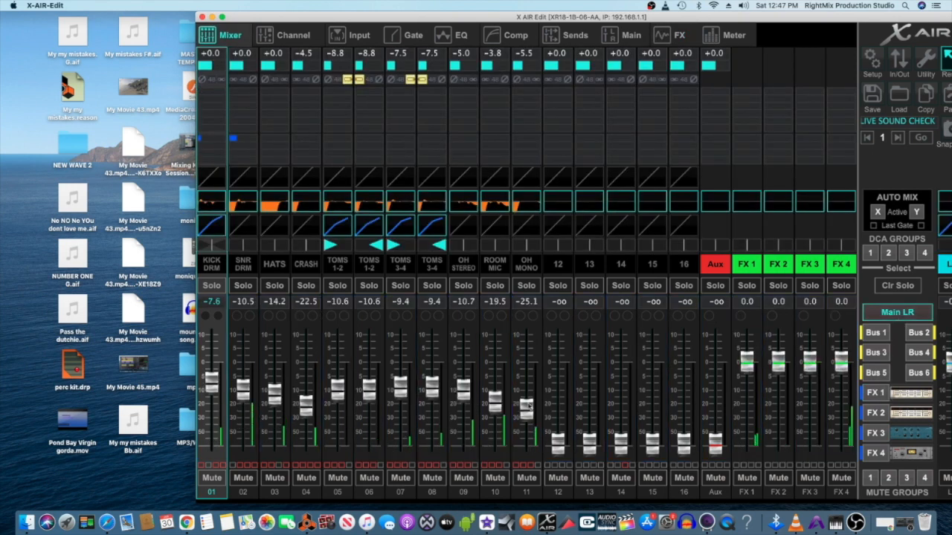
left_click_drag(529, 404, 530, 380)
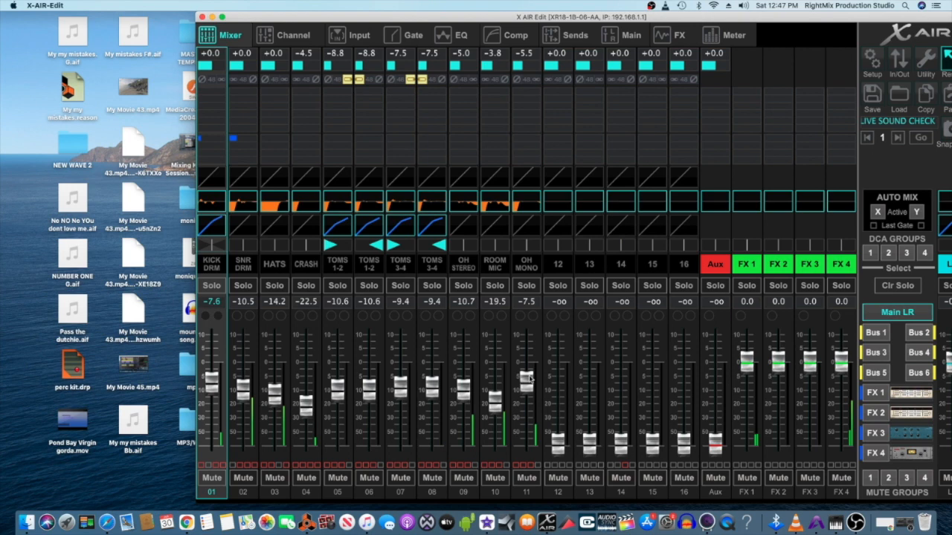
left_click_drag(529, 378, 530, 406)
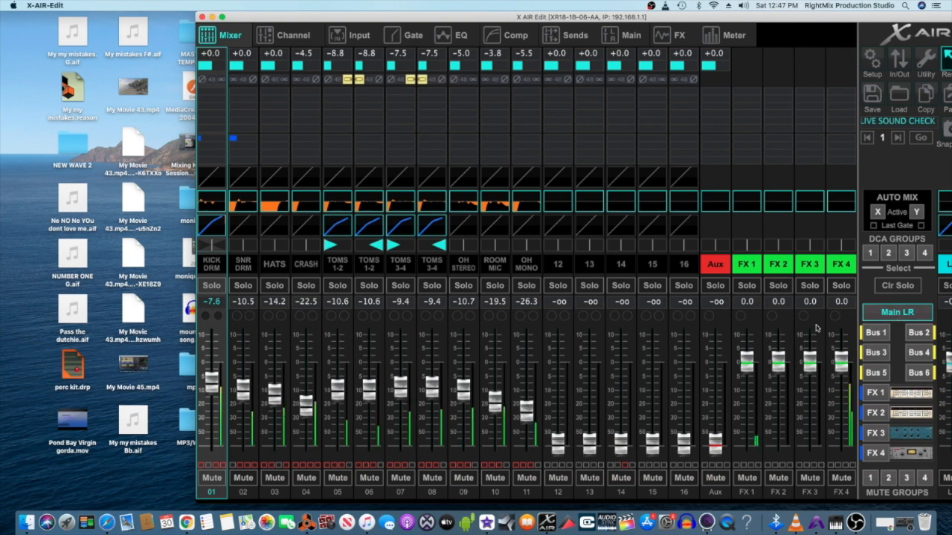
left_click_drag(274, 395, 275, 402)
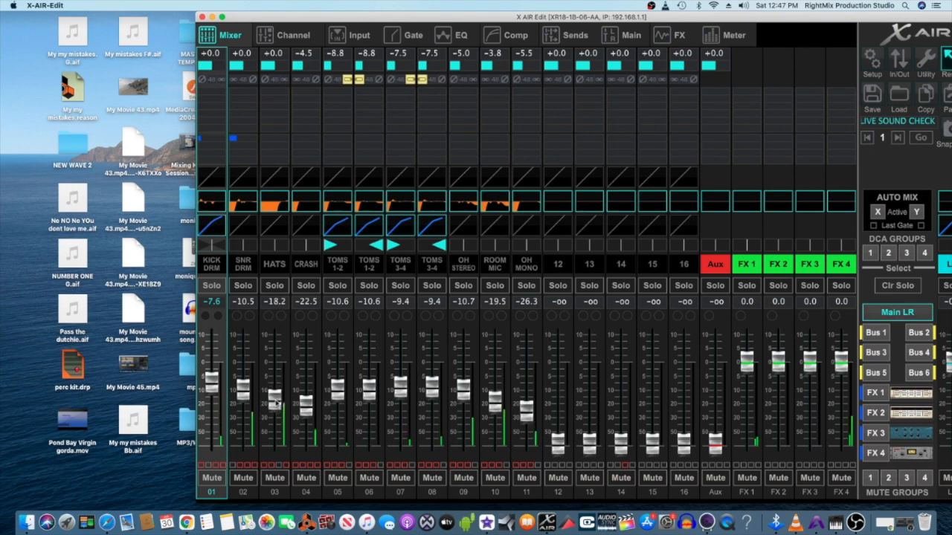
Isolate the hats with mute group 3, set the HATS channel's High EQ gain to 0 dB, and release the mute group
left_click(907, 478)
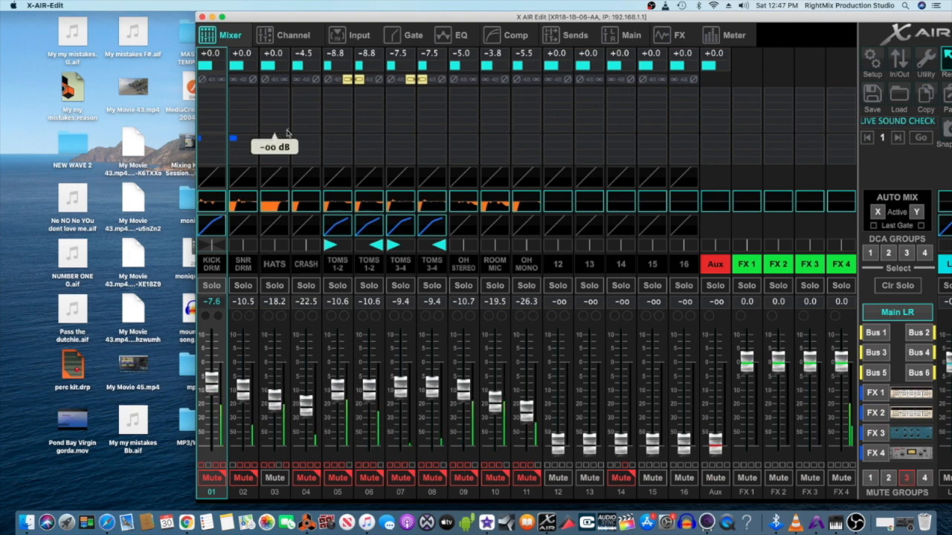
left_click(465, 37)
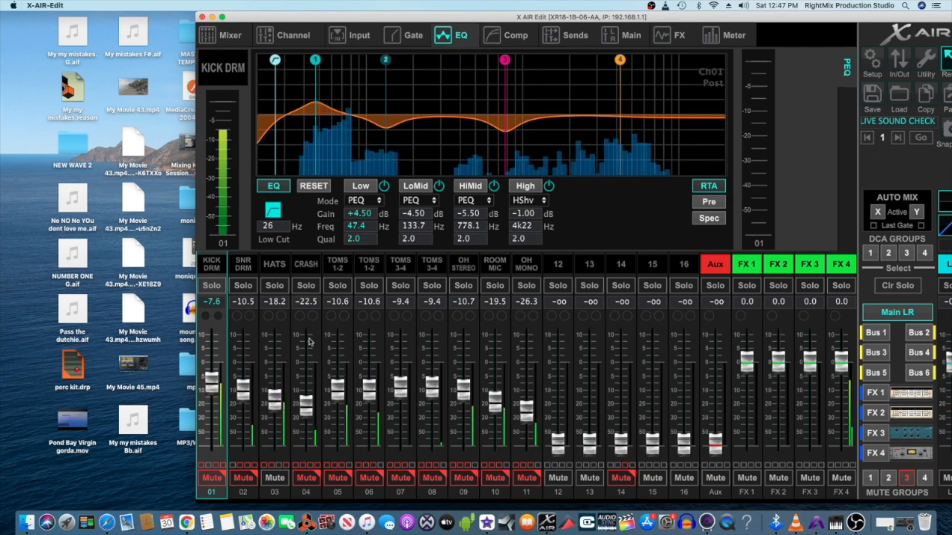
left_click(274, 275)
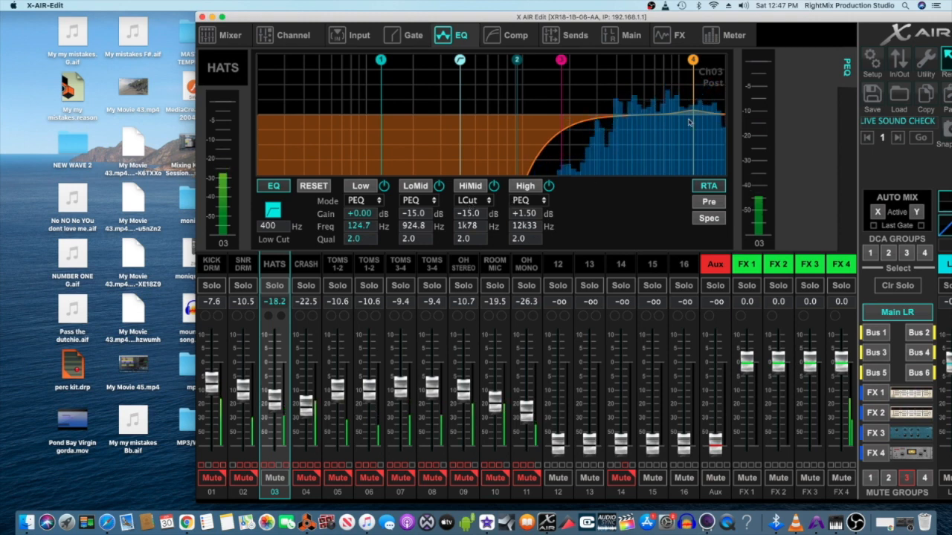
mouse_move(692, 62)
left_mouse_down()
mouse_move(691, 92)
mouse_move(691, 66)
left_mouse_up()
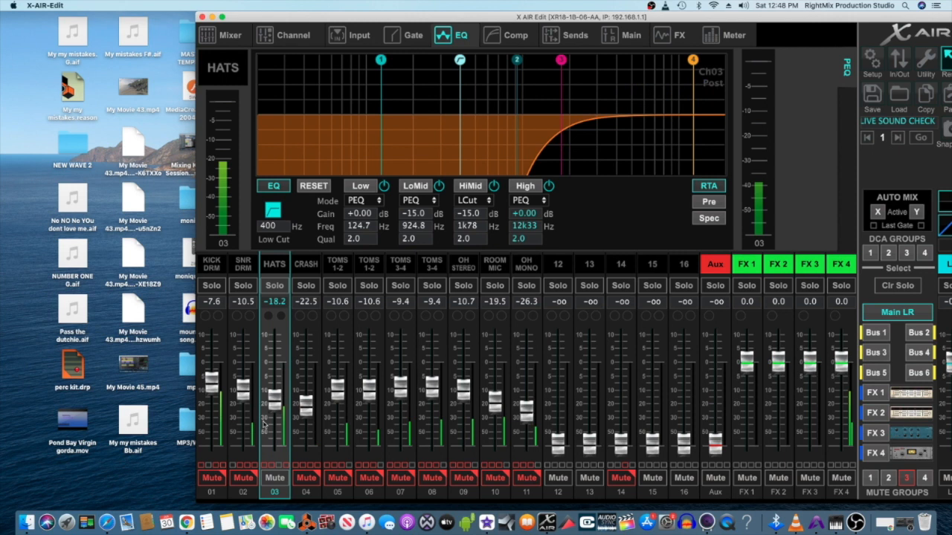
left_click(907, 478)
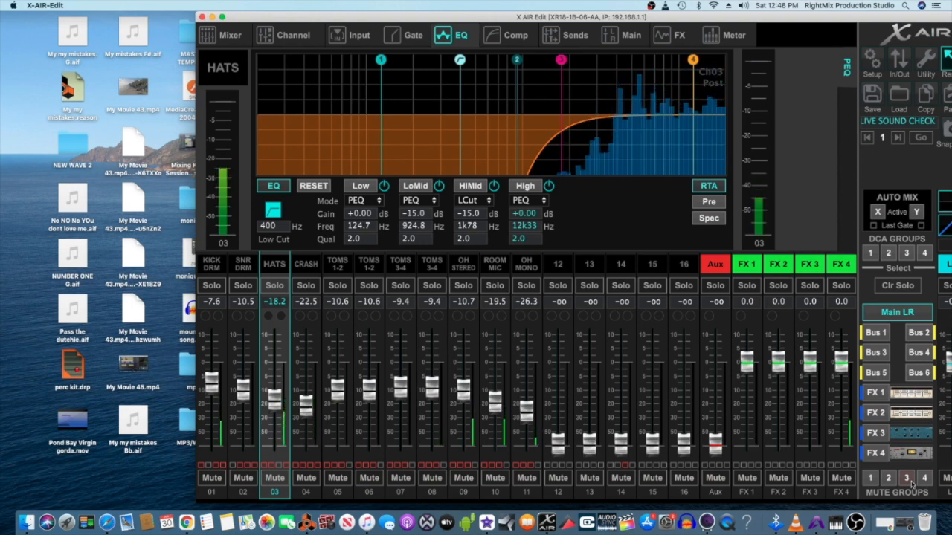
View the EQ of TOMS 1-2 on channel 5, and set the Low EQ gain of TOMS 3-4 on channel 7 to +2.50 dB
left_click(336, 261)
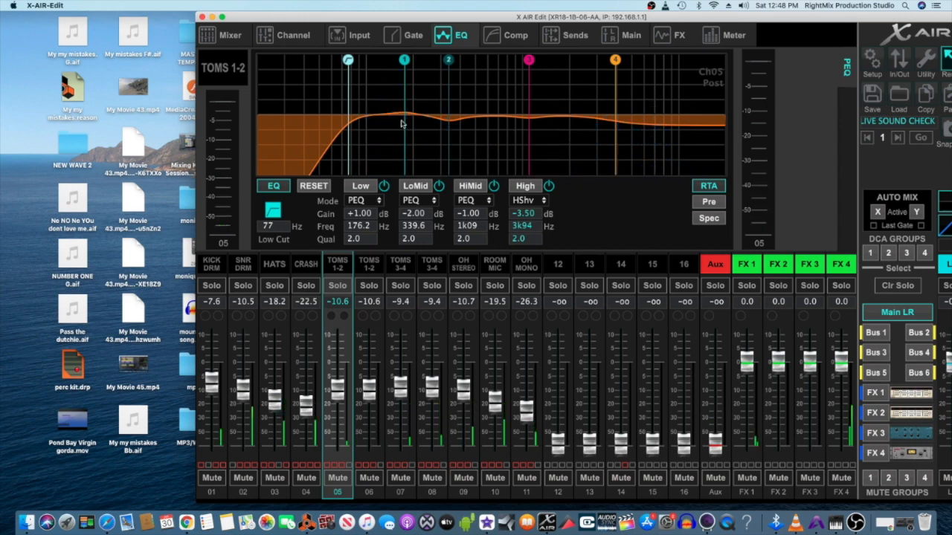
left_click(400, 263)
left_click(364, 106)
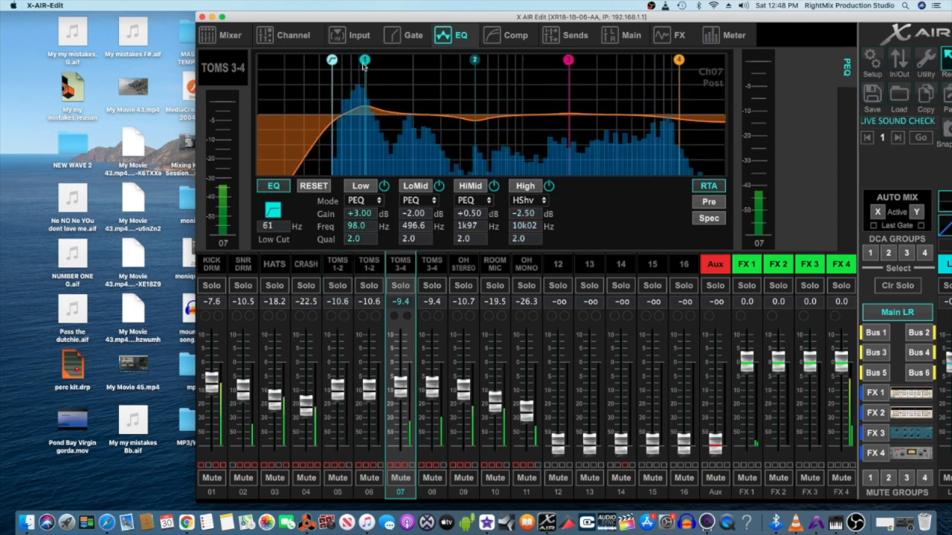
left_click_drag(363, 66, 363, 69)
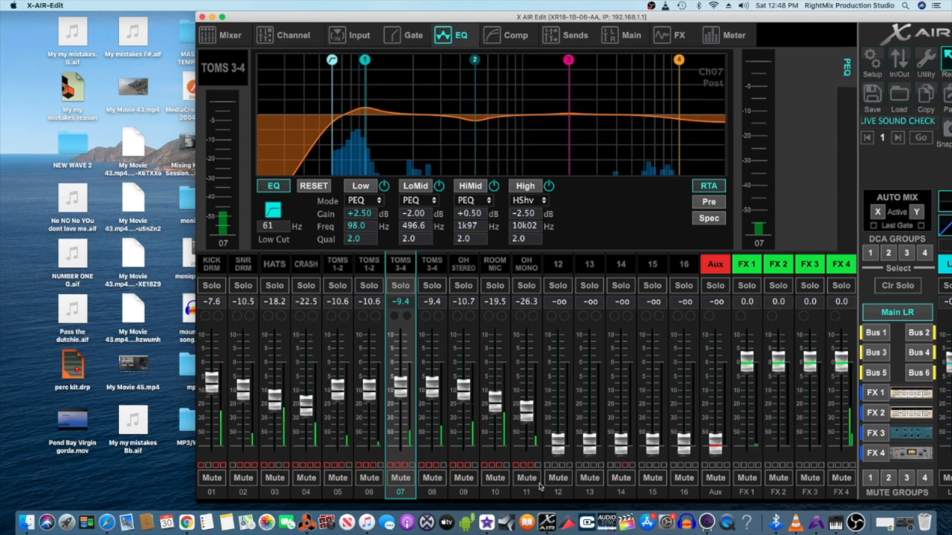
Engage mute groups 1 and 2 for comparison, and release both again
left_click(886, 478)
left_click(871, 479)
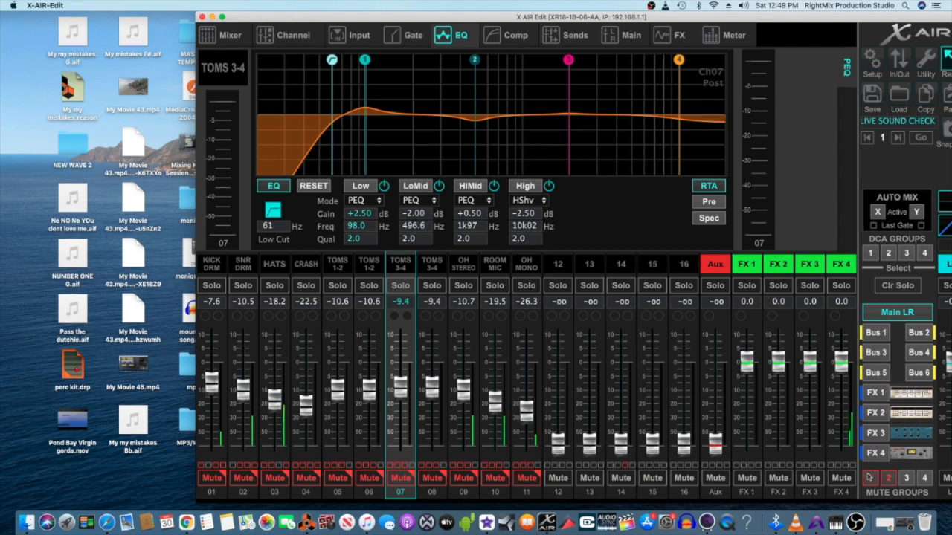
left_click(868, 480)
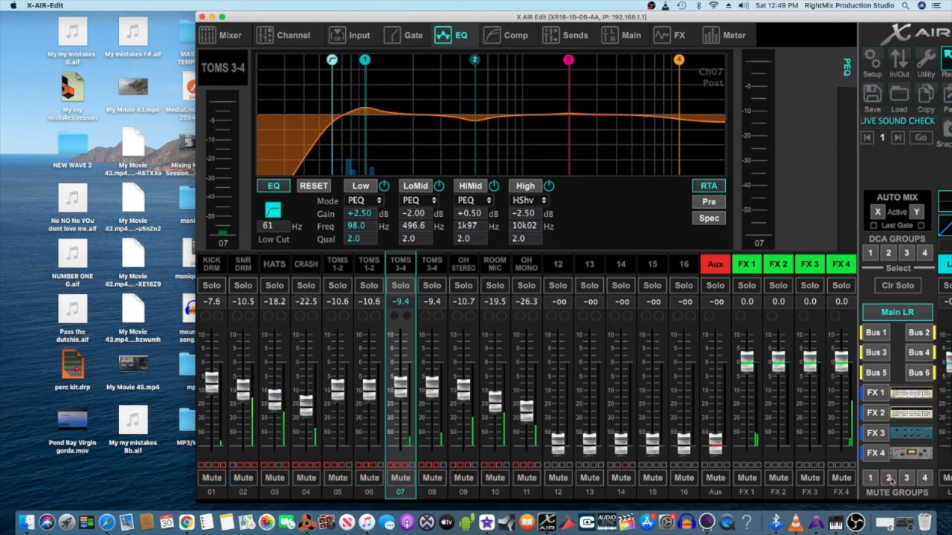
left_click(889, 480)
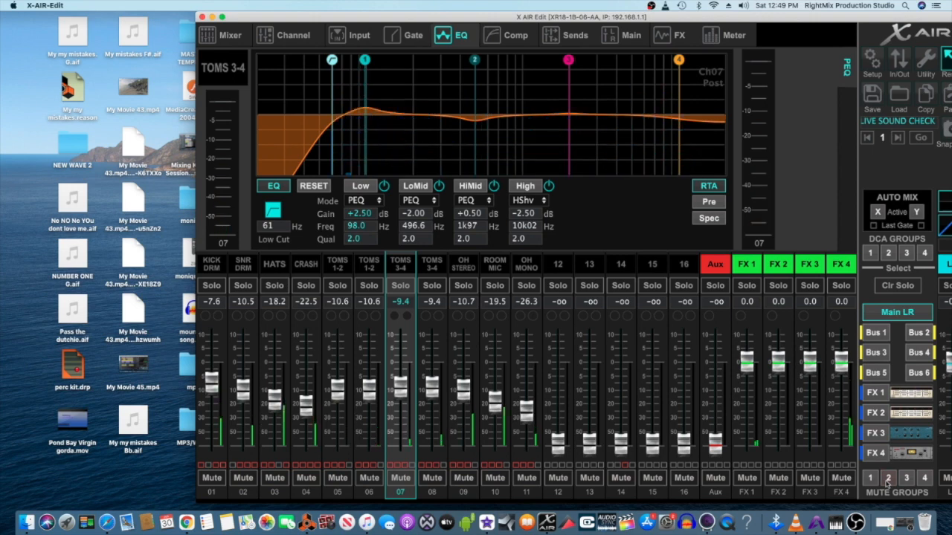
Move the mixer window into full view and show the OH STEREO channel's EQ
left_click_drag(889, 16, 823, 9)
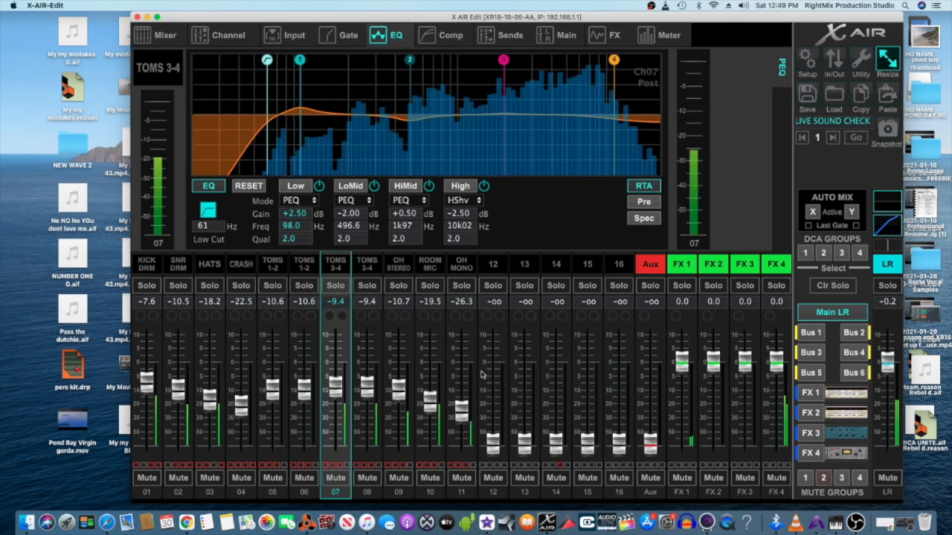
left_click(370, 268)
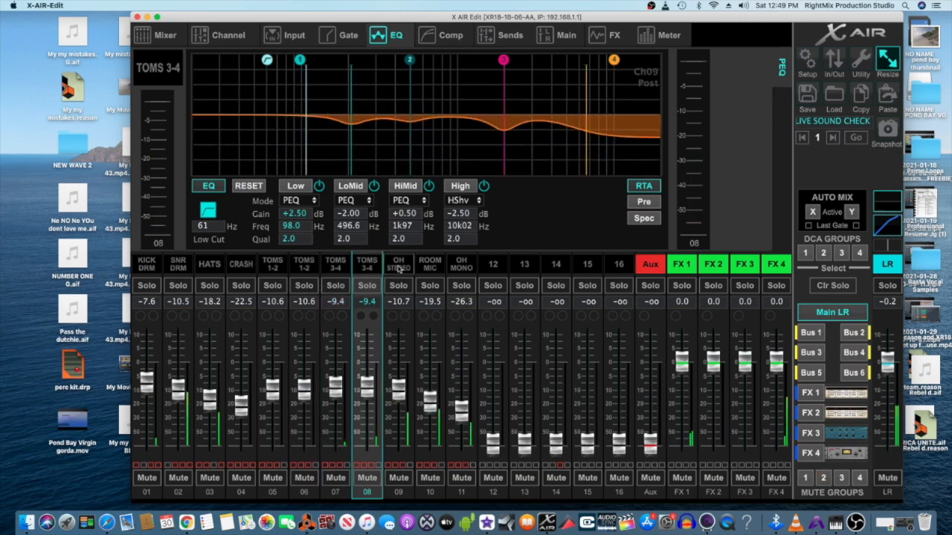
left_click(399, 269)
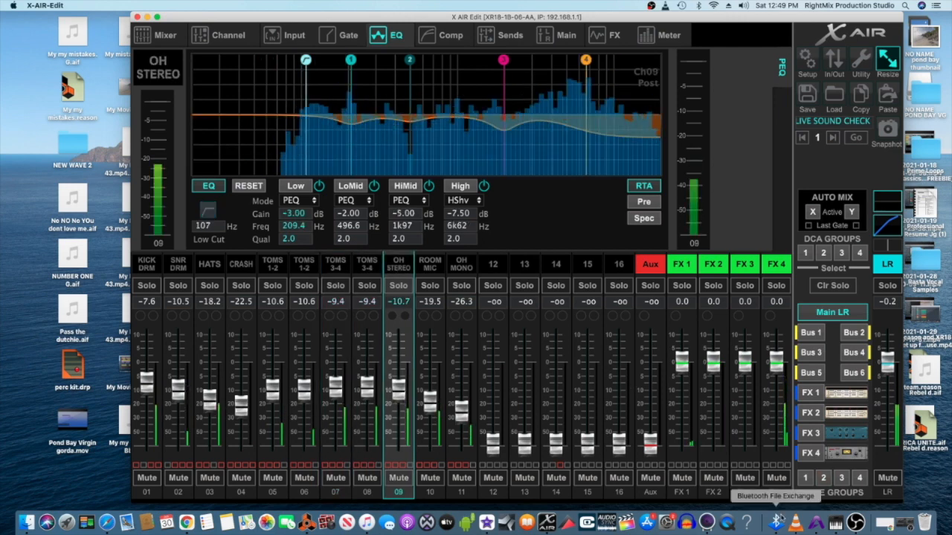
Cycle through mute groups 1 to 4 until only group 4 is engaged, and show the ROOM MIC channel's EQ
left_click(804, 478)
left_click(822, 478)
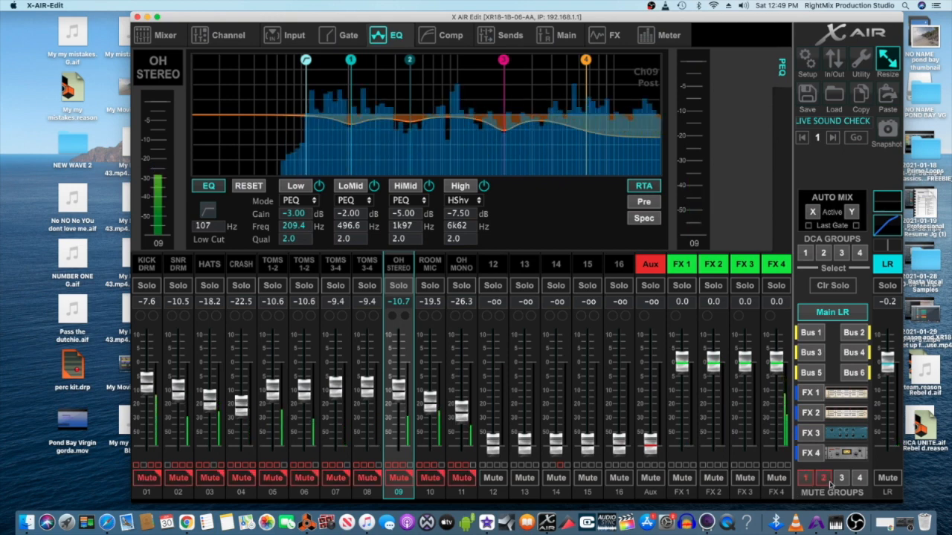
left_click(841, 478)
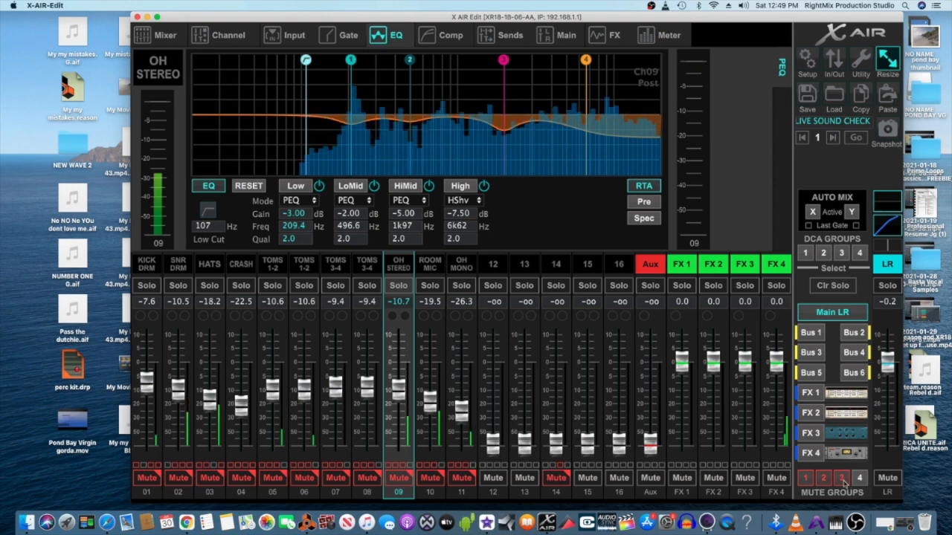
left_click(805, 480)
left_click(824, 480)
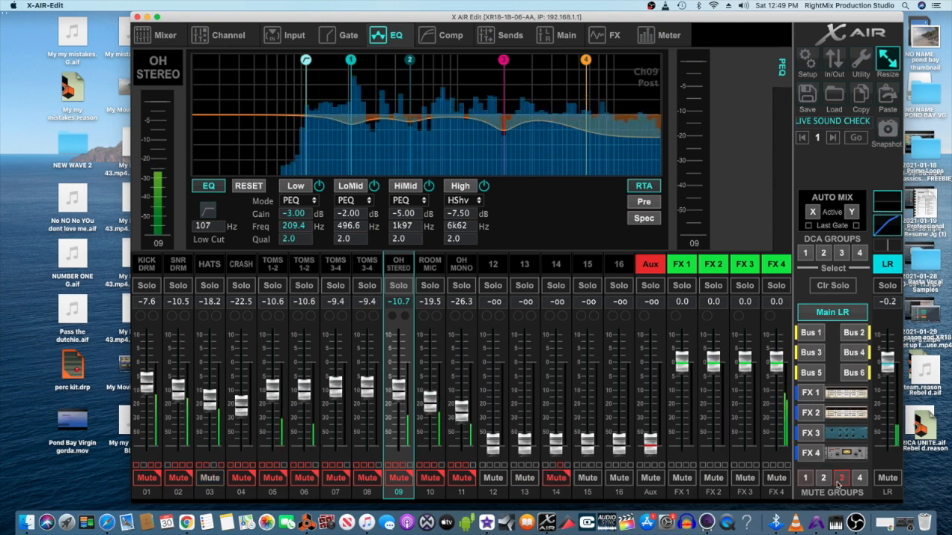
left_click(859, 481)
left_click(842, 481)
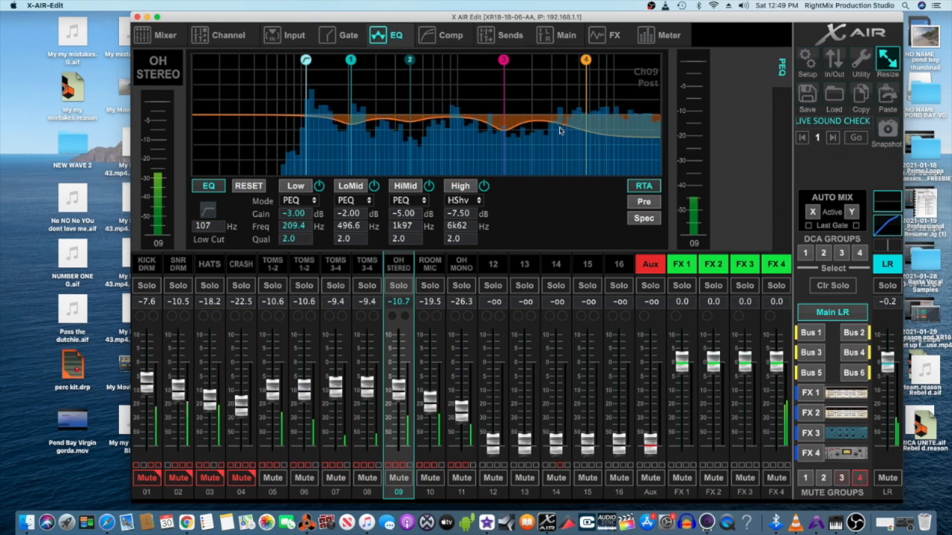
left_click(427, 268)
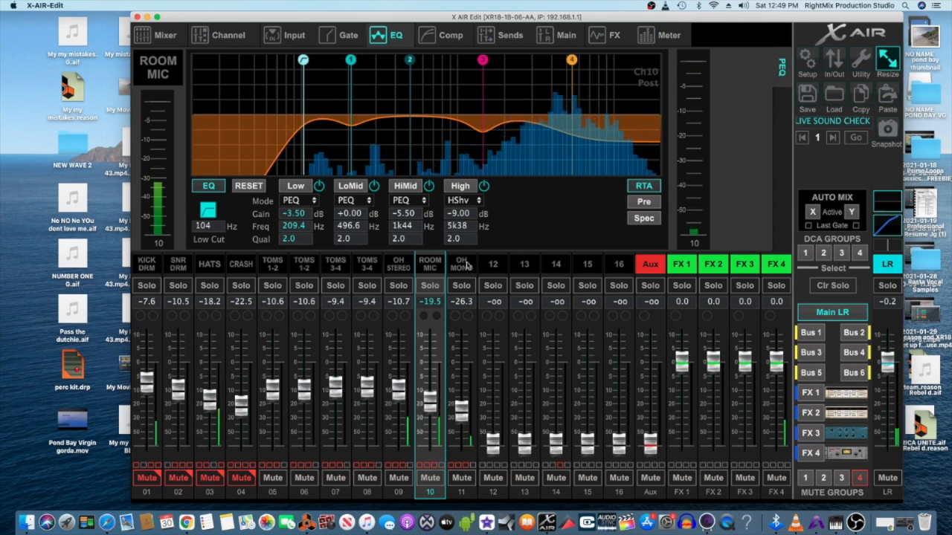
Show the OH MONO channel's EQ on channel 11 and release mute group 4
left_click(461, 266)
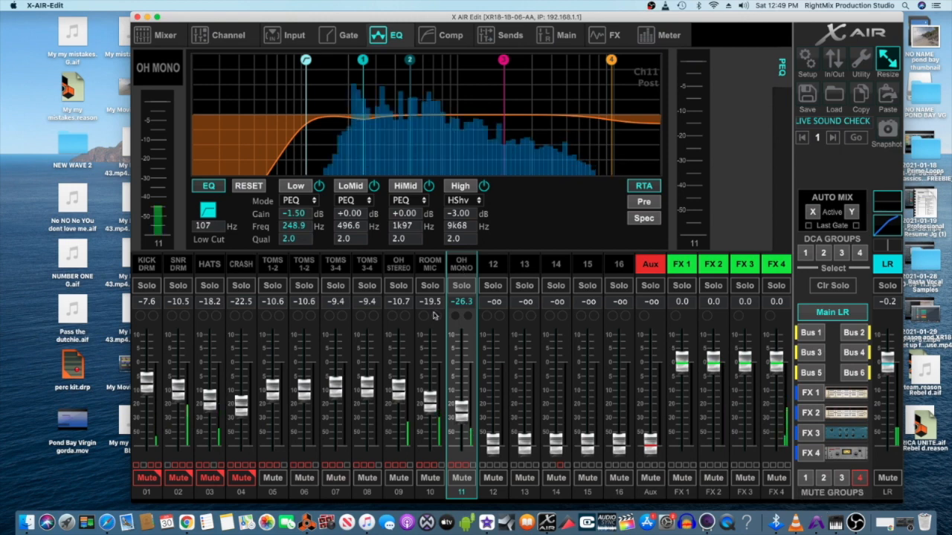
left_click(860, 478)
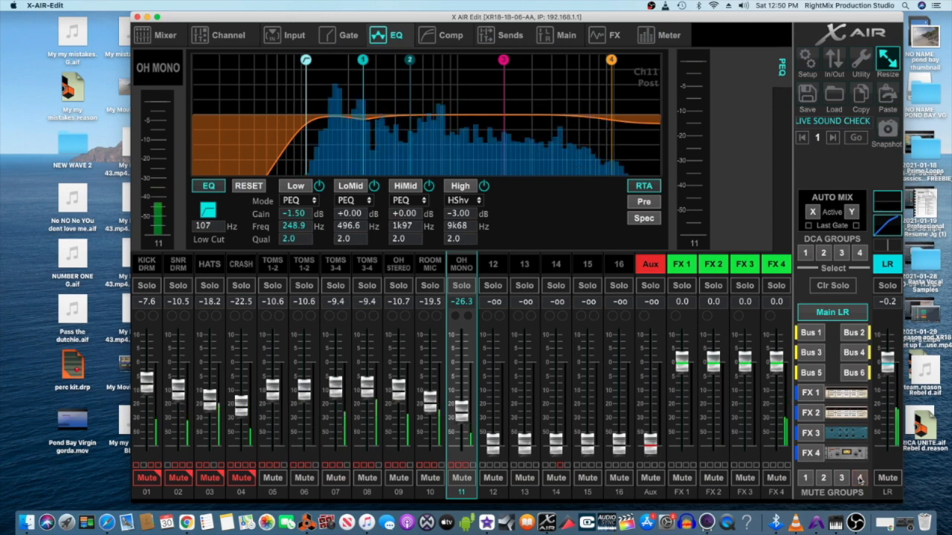
left_click(860, 478)
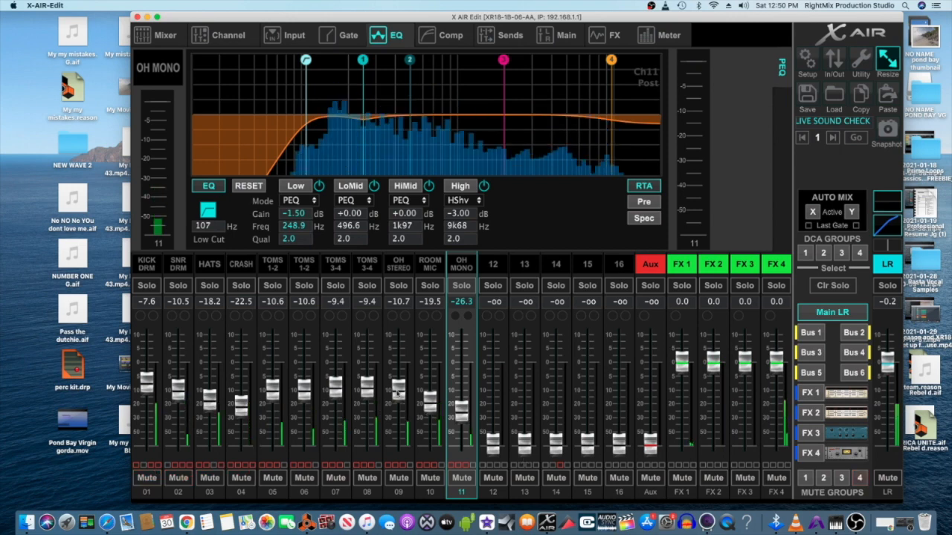
Pull the OH STEREO, ROOM MIC and OH MONO faders all the way down to -oo in the main mix
left_click_drag(398, 396, 402, 476)
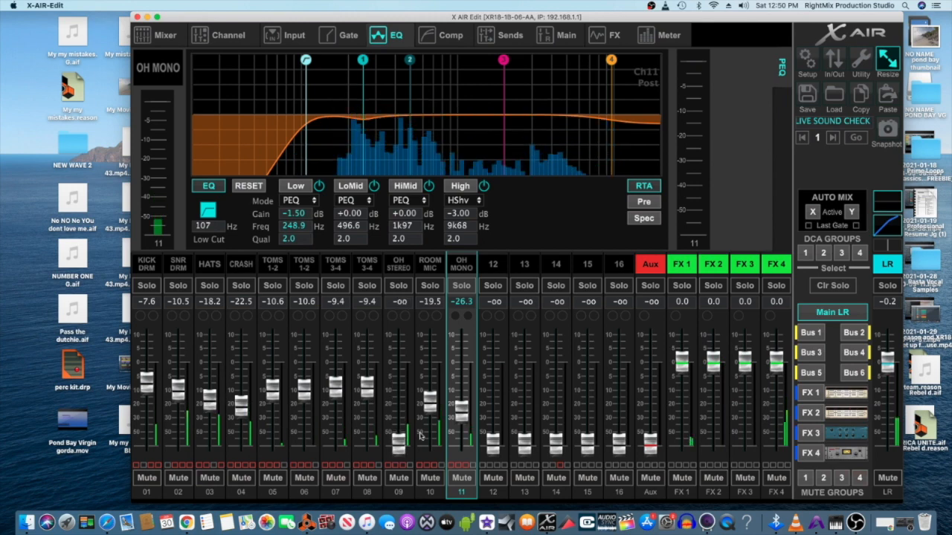
left_click_drag(431, 406, 440, 498)
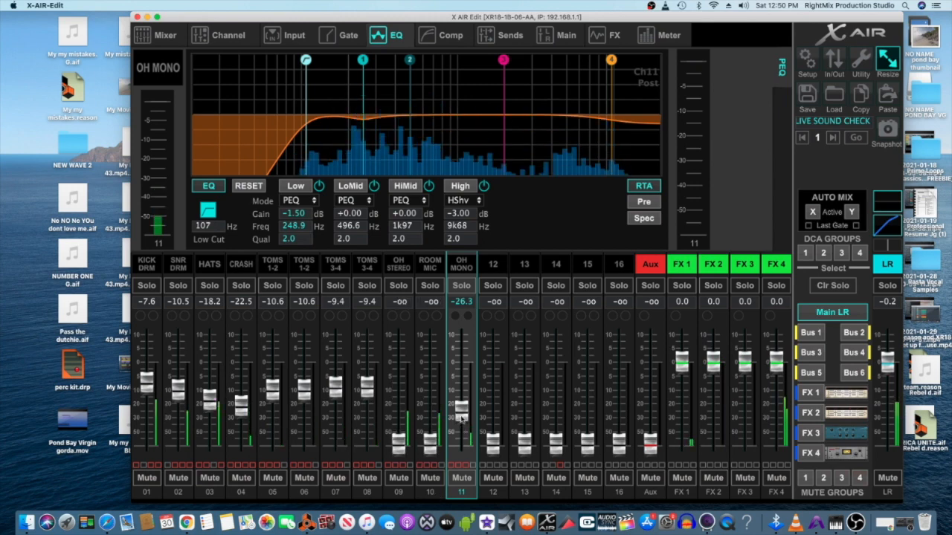
left_click_drag(461, 417, 461, 495)
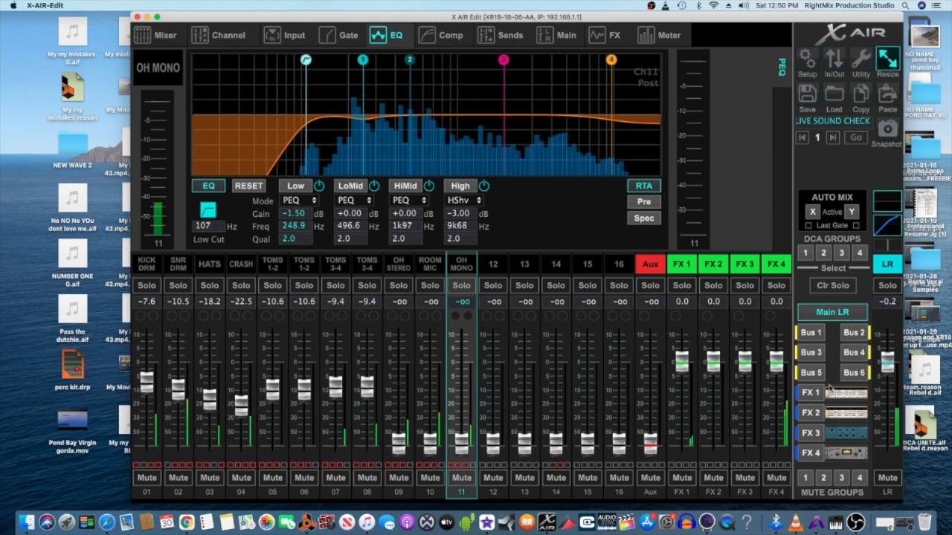
Engage mute groups 1 and 2 to silence the drums, and release both groups again
left_click(823, 478)
left_click(806, 478)
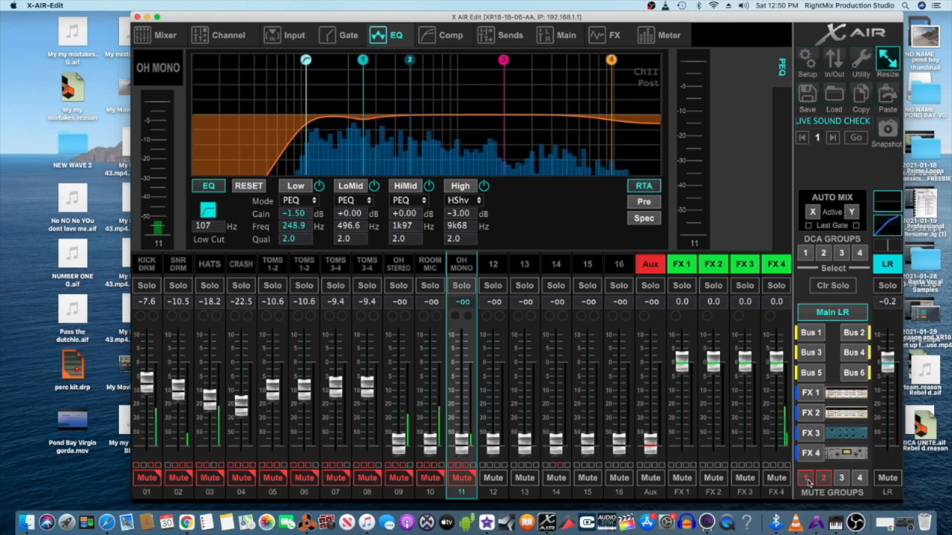
left_click(822, 478)
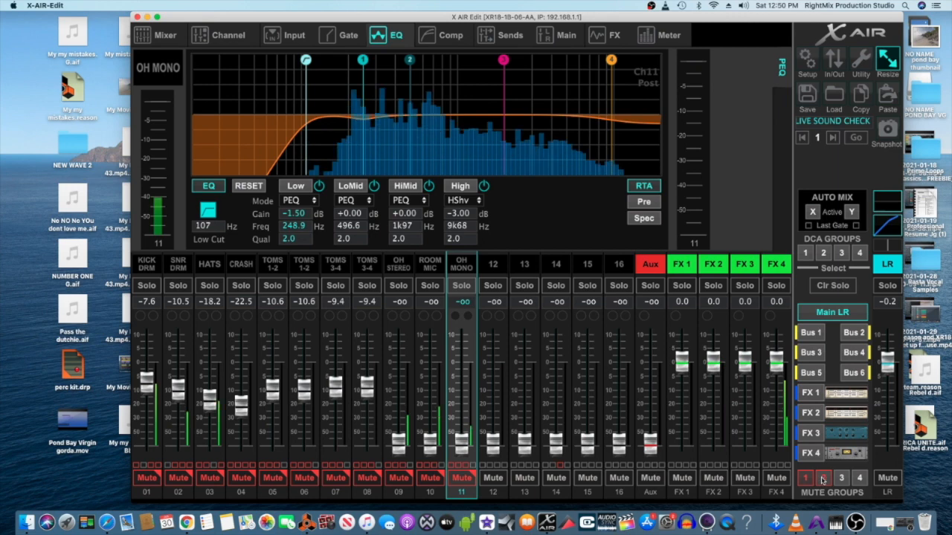
left_click(805, 478)
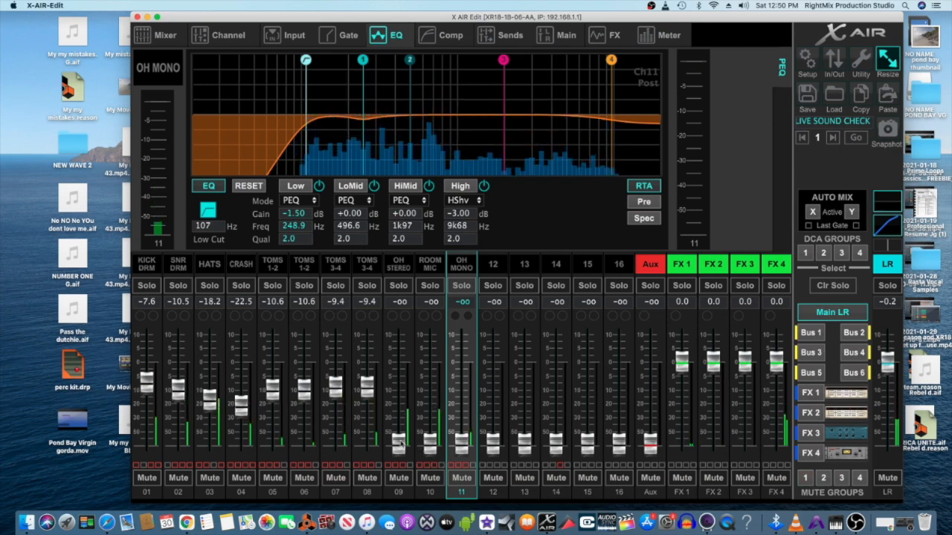
Raise the main mix faders of OH STEREO to -15.3 dB, ROOM MIC to -17.7 dB and OH MONO to -22.5 dB
left_click_drag(400, 443, 406, 398)
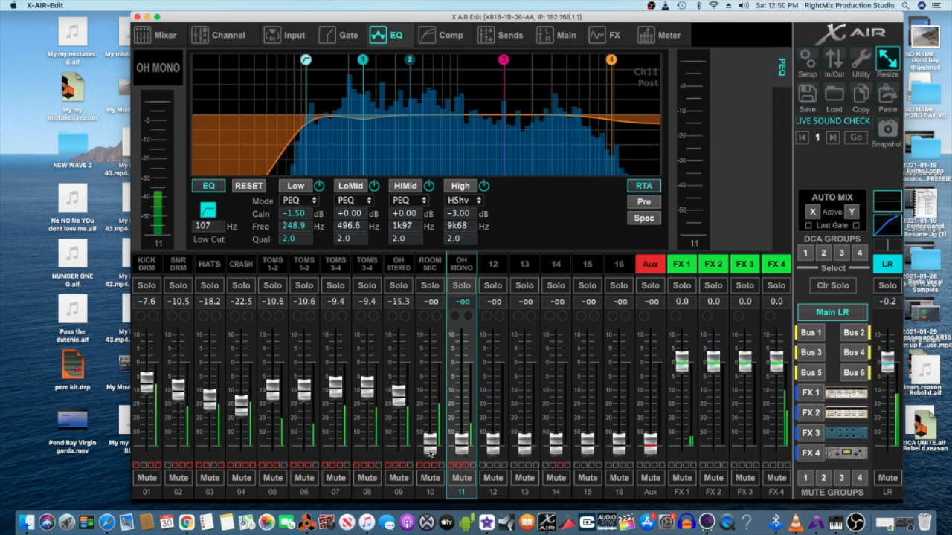
left_click_drag(429, 450, 439, 409)
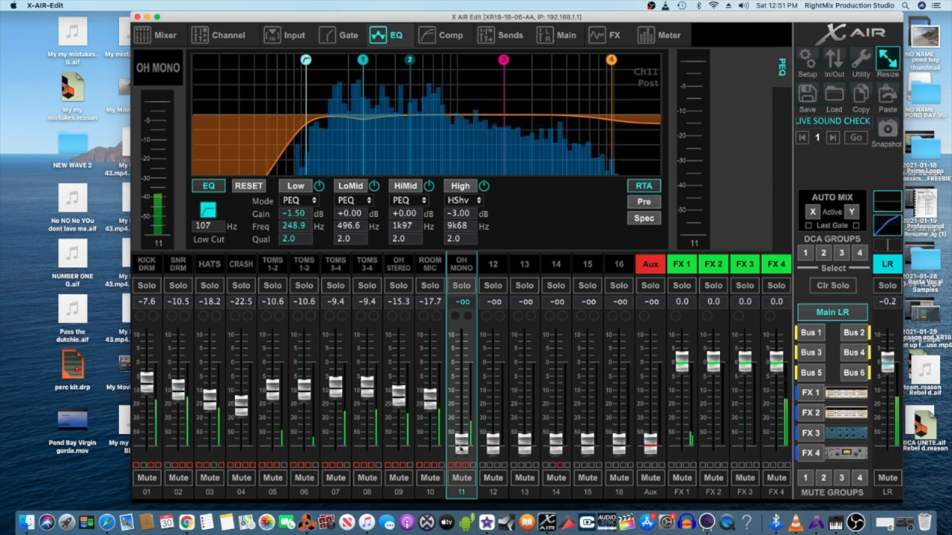
left_click_drag(461, 446, 462, 407)
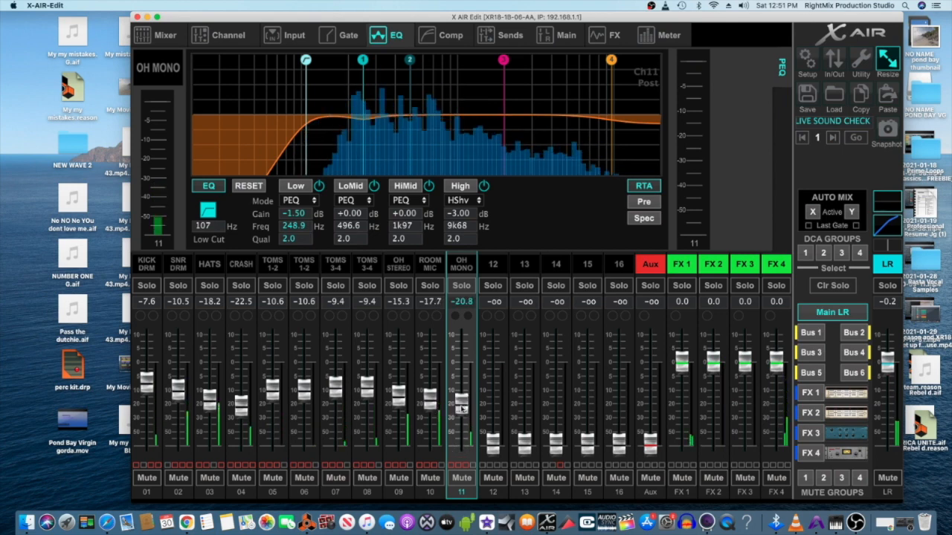
left_click_drag(462, 408, 462, 410)
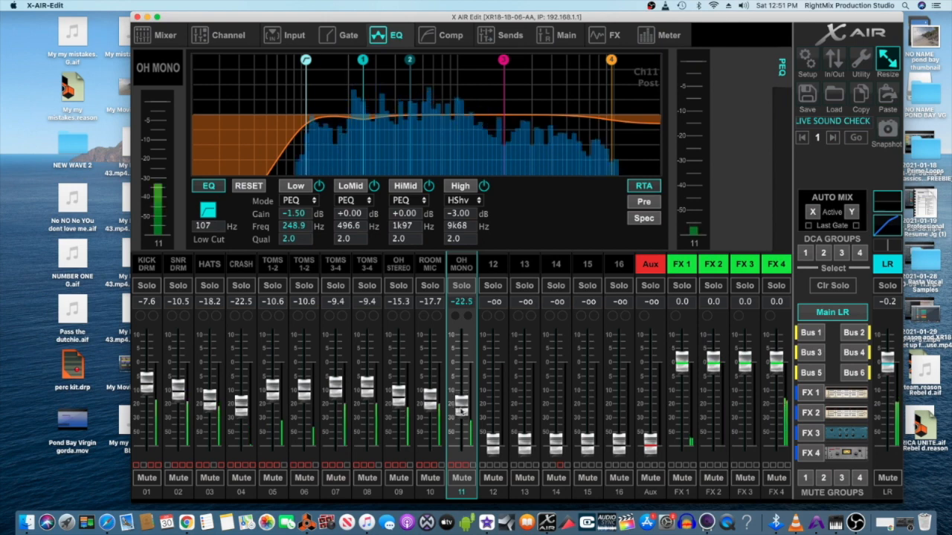
With mute groups 1 and 2 engaged, lower the SNR DRM send to FX 1 to -44.0 dB, and release both groups
left_click(807, 478)
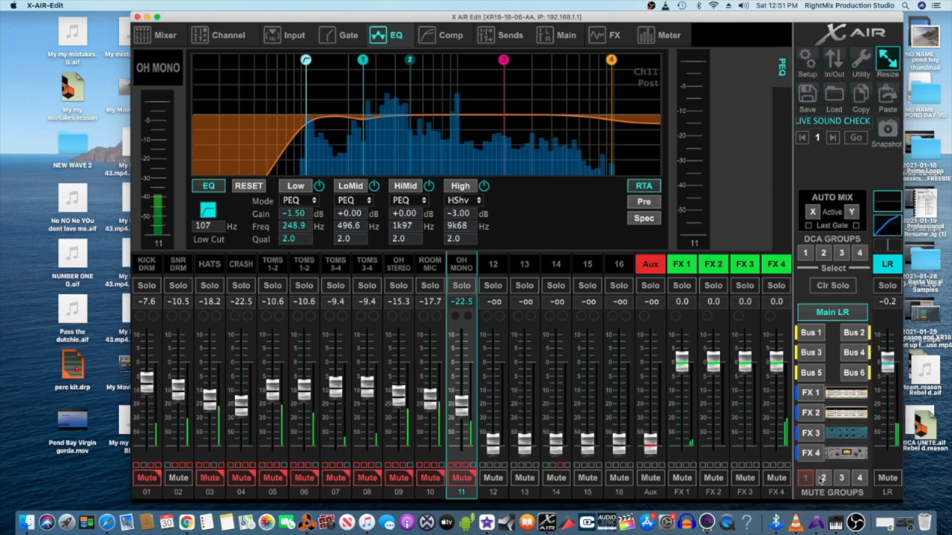
left_click(821, 478)
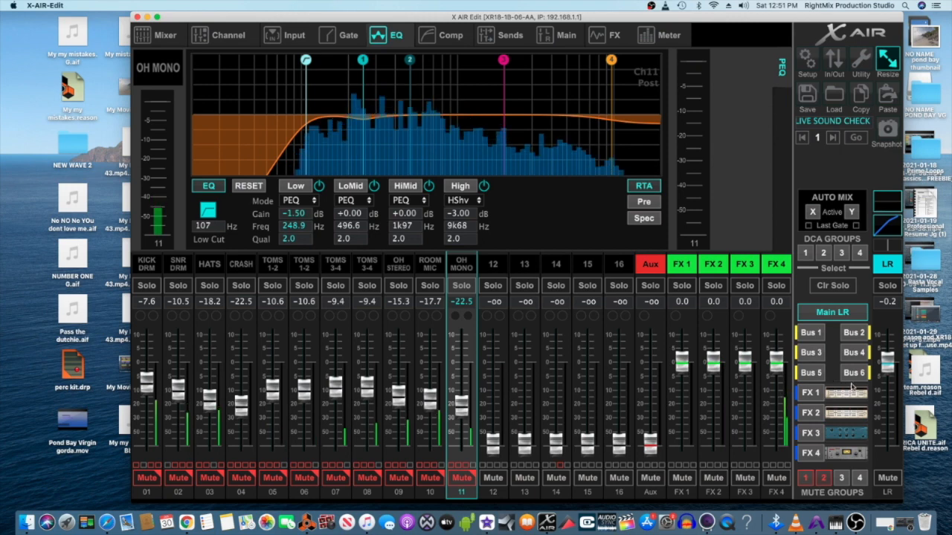
left_click(814, 394)
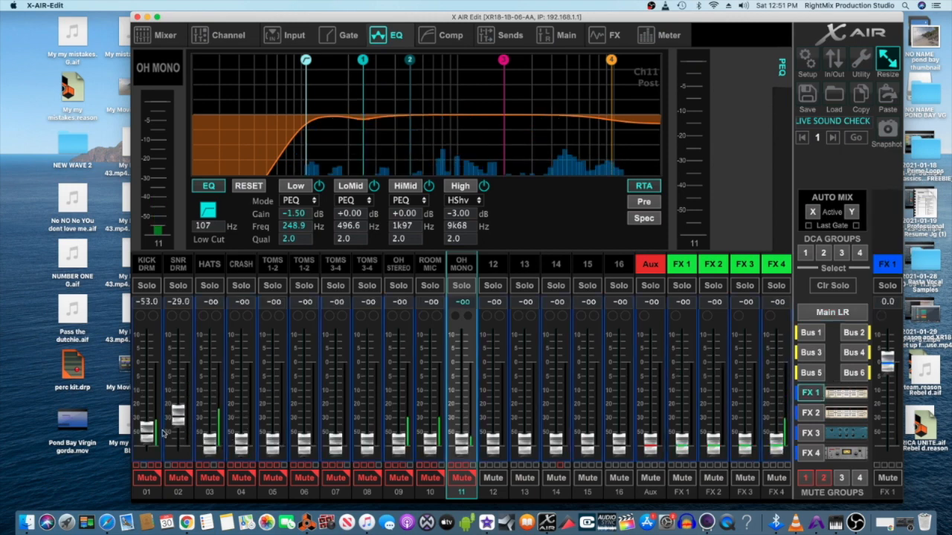
left_click_drag(167, 422, 146, 443)
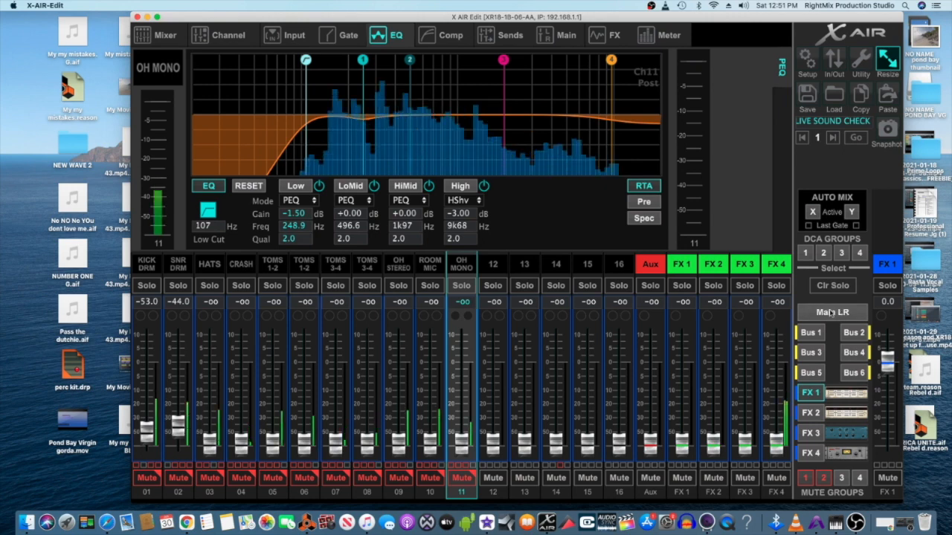
left_click(806, 479)
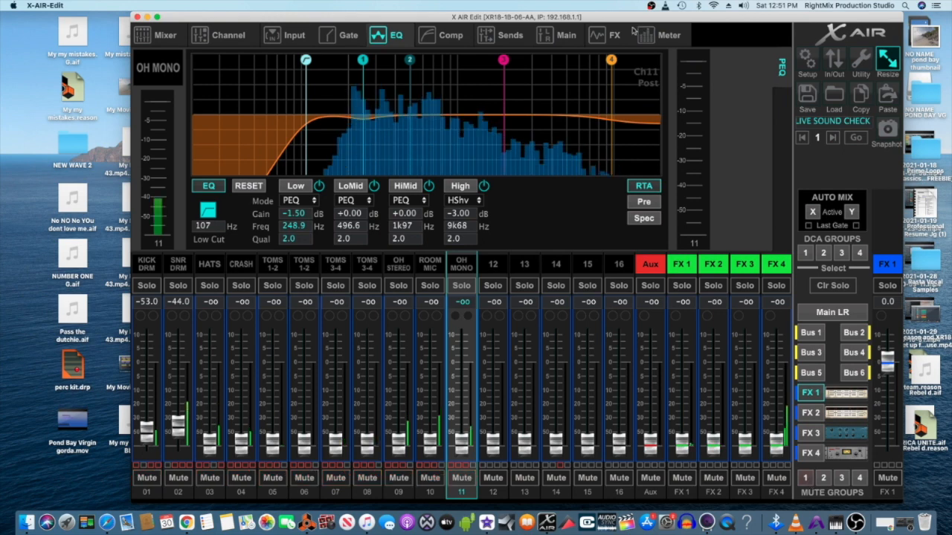
Review the FX rack, the main LR mix with OH MONO's main output settings, the meters and the FX 1 sends
left_click(598, 35)
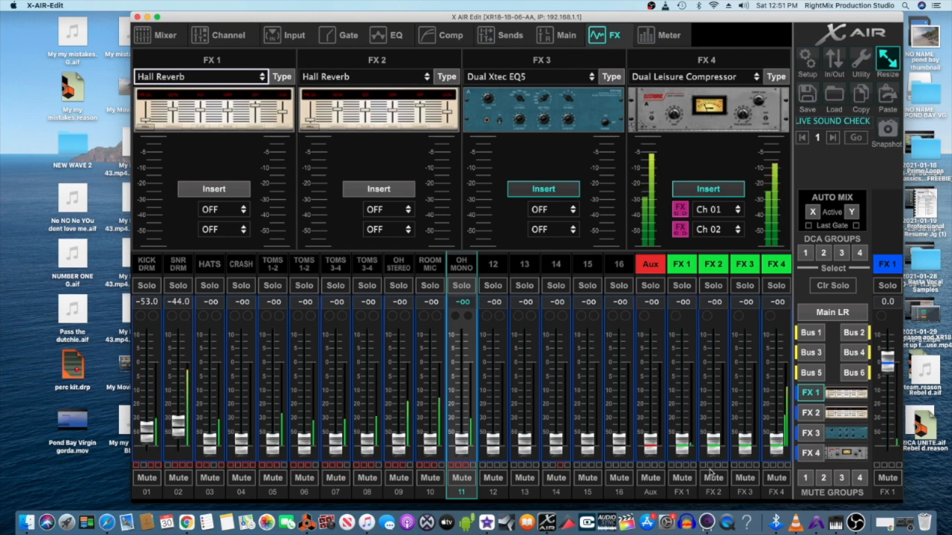
left_click(833, 313)
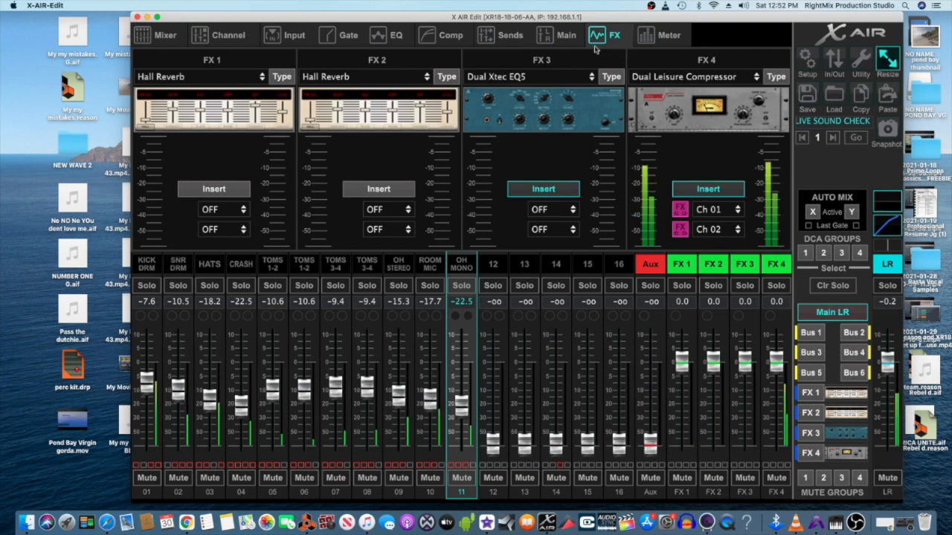
left_click(566, 38)
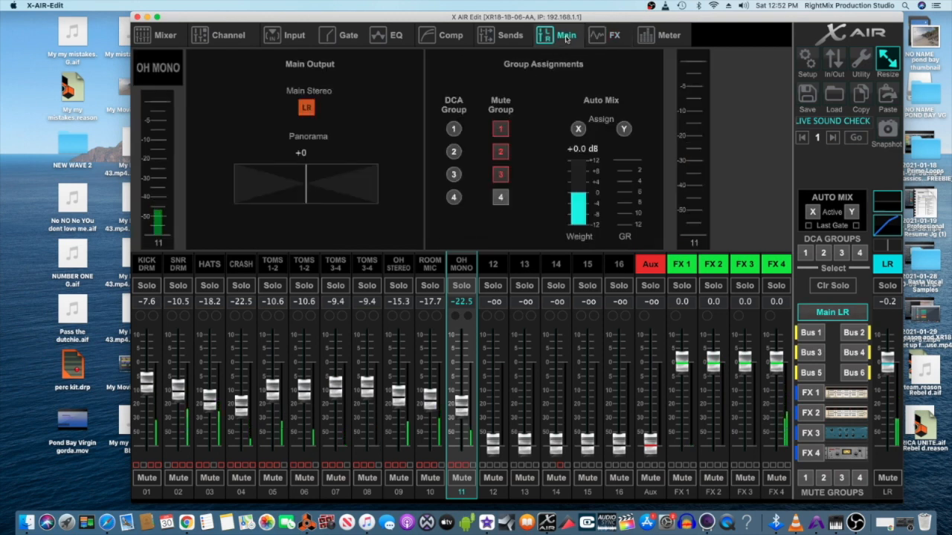
left_click(659, 39)
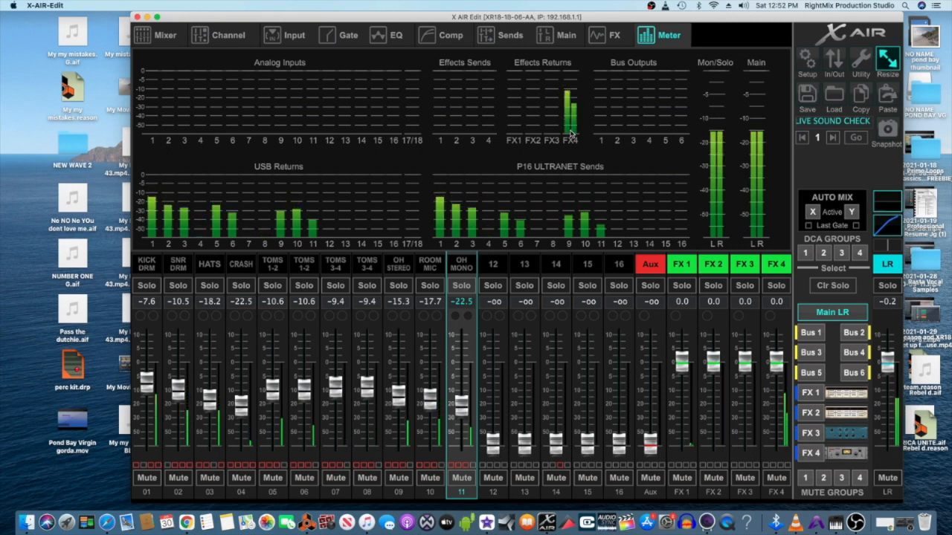
left_click(811, 394)
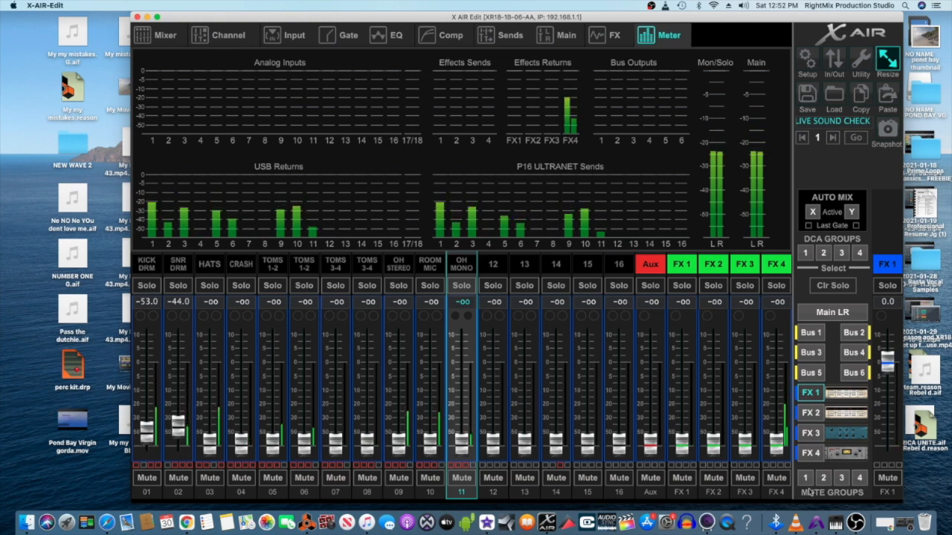
Show the all-channel mixer overview, and inspect the channel strip settings of HATS, CRASH and both TOMS 1-2 channels
left_click(164, 35)
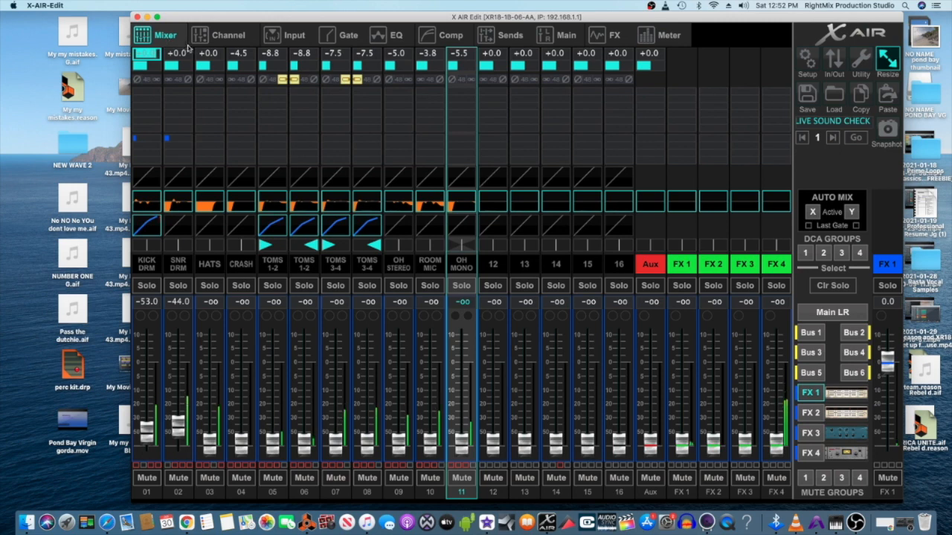
left_click(220, 37)
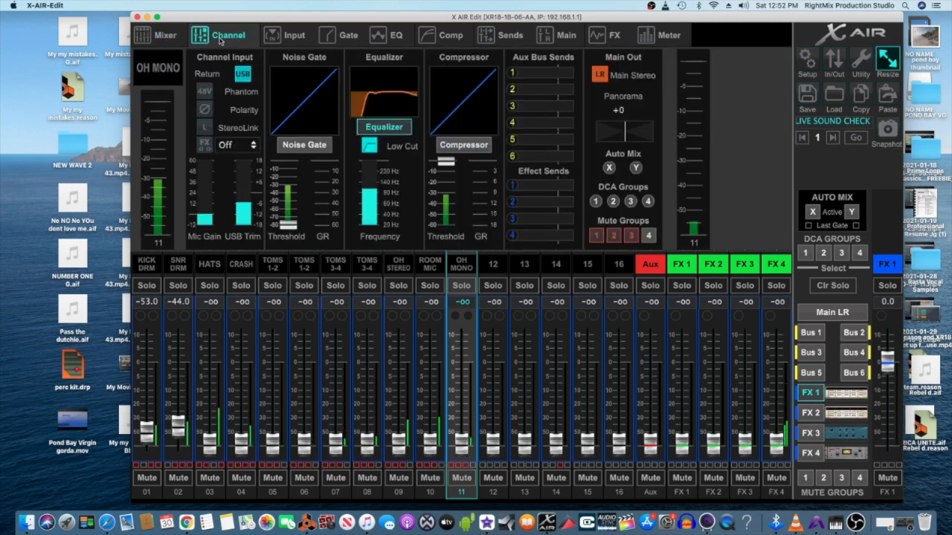
left_click(206, 266)
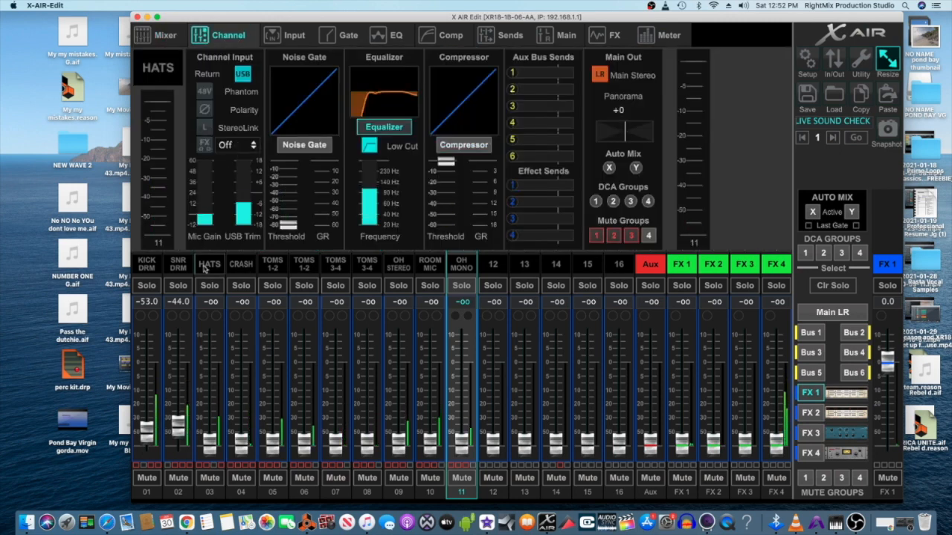
left_click(241, 265)
left_click(272, 266)
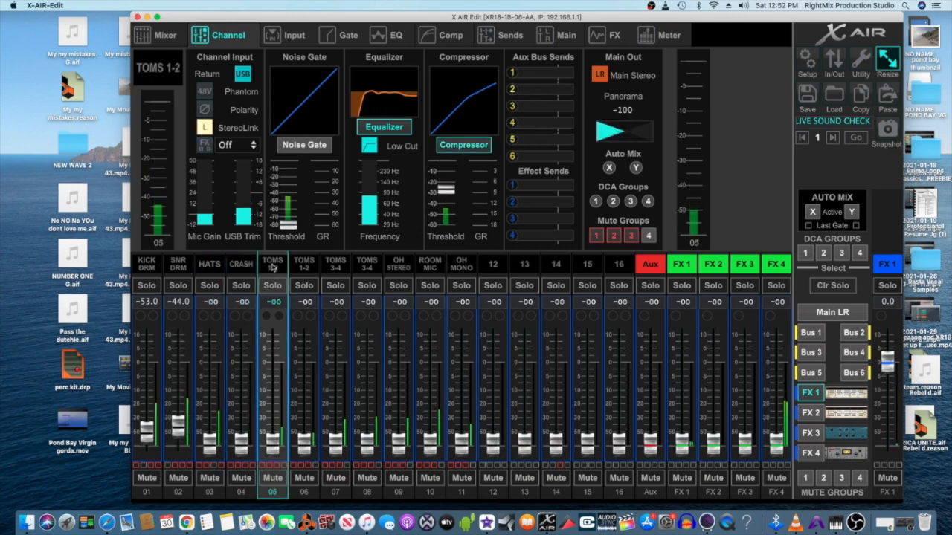
left_click(306, 268)
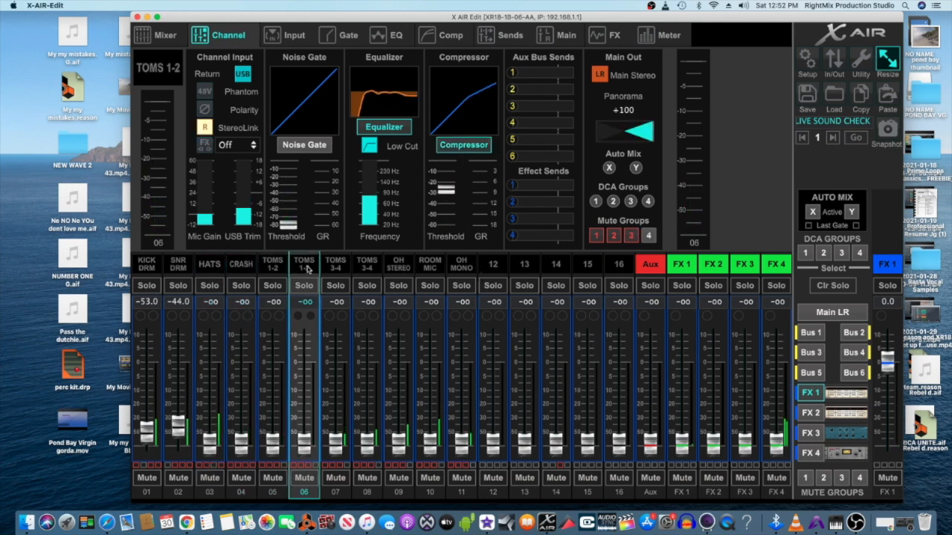
With mute groups 1 and 2 engaged, inspect the channel settings of TOMS 3-4, OH STEREO, ROOM MIC and OH MONO, and release both groups
left_click(805, 478)
left_click(823, 478)
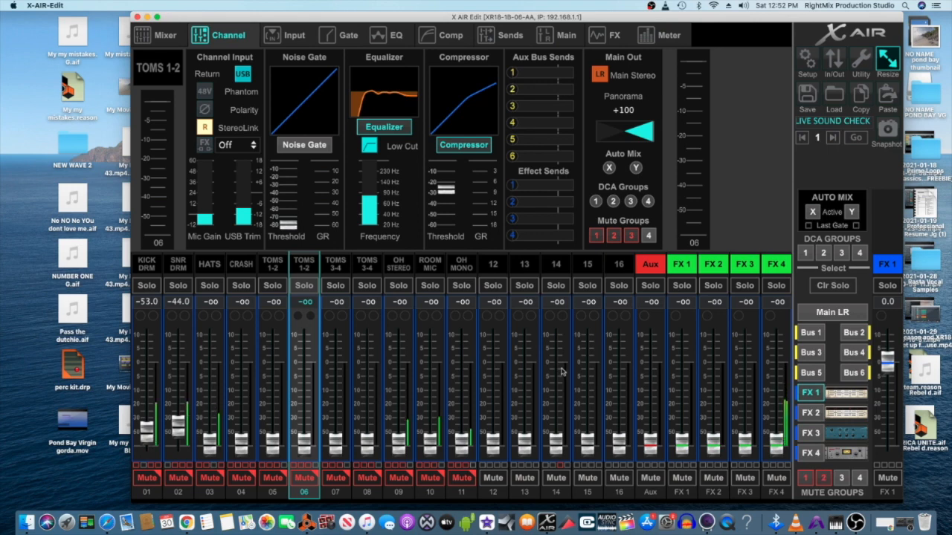
left_click(336, 266)
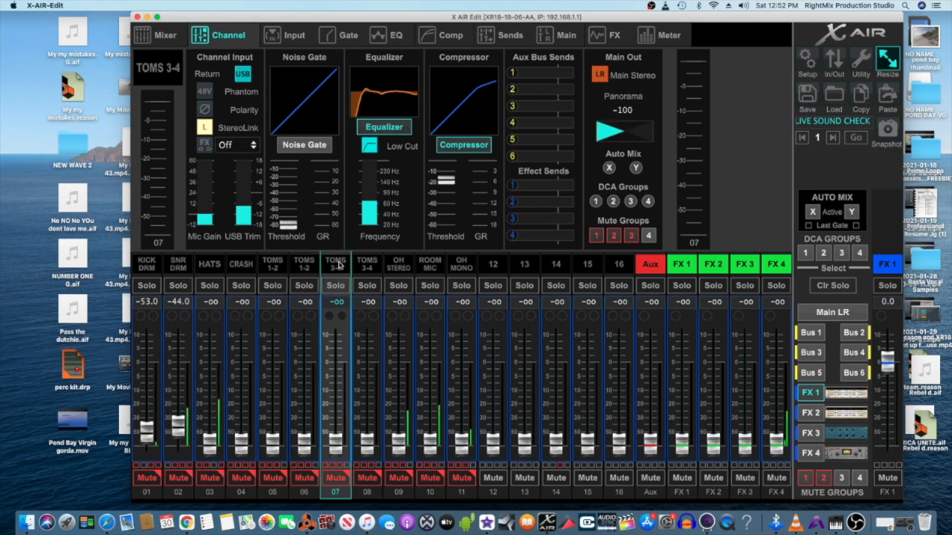
left_click(361, 264)
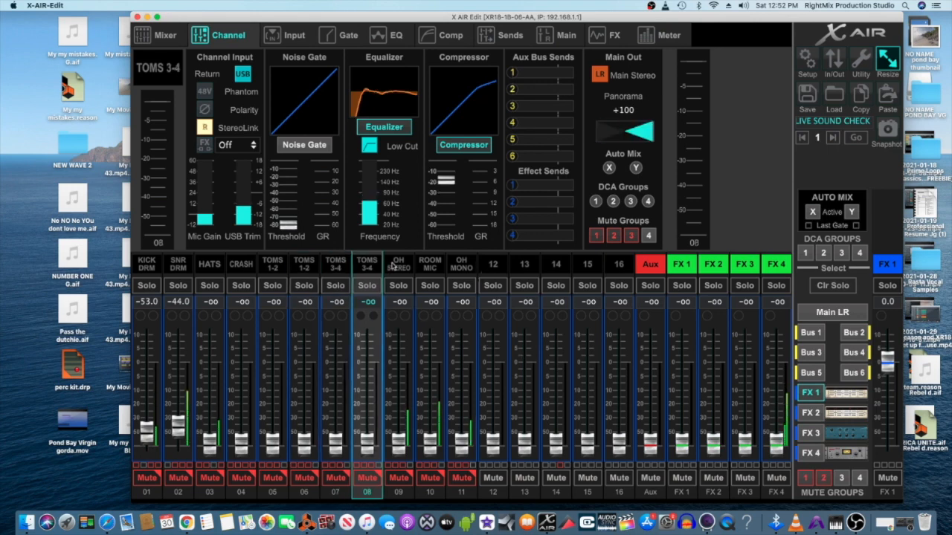
left_click(397, 266)
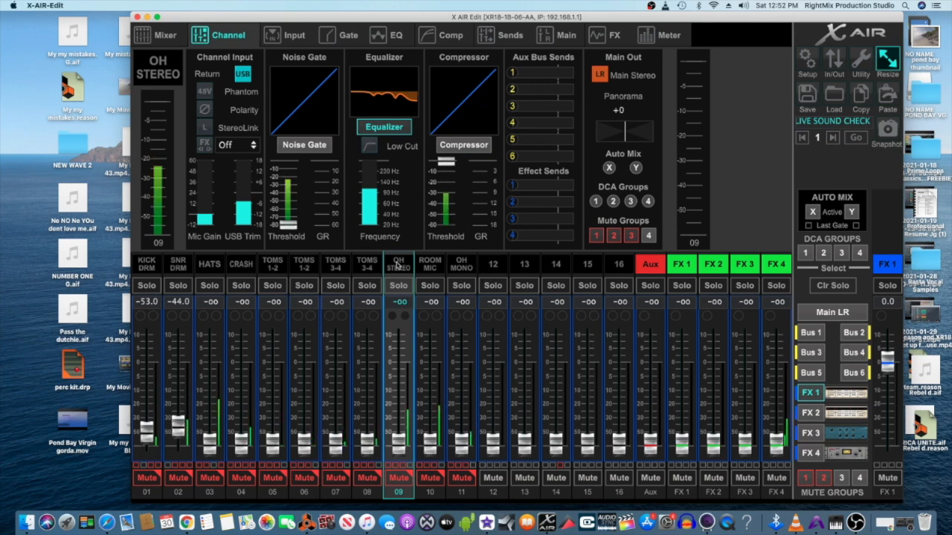
left_click(443, 269)
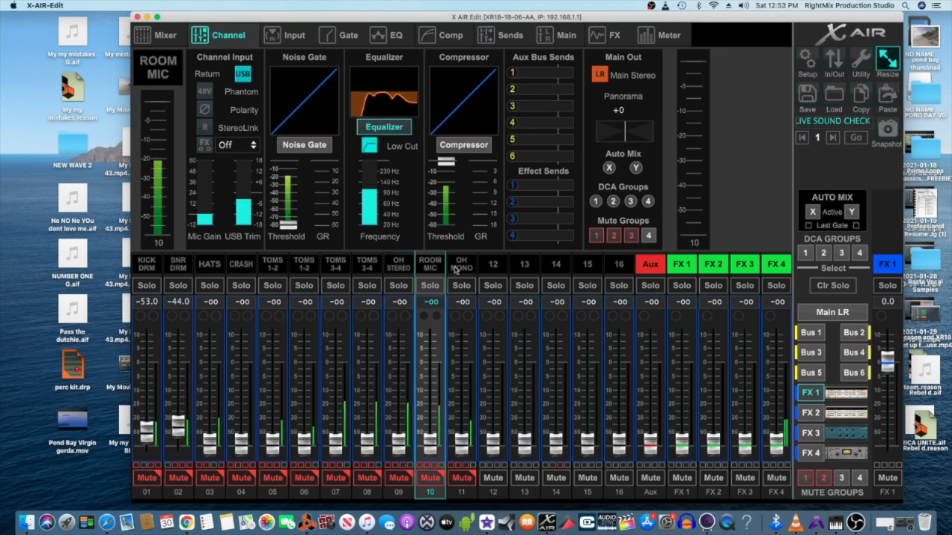
left_click(457, 269)
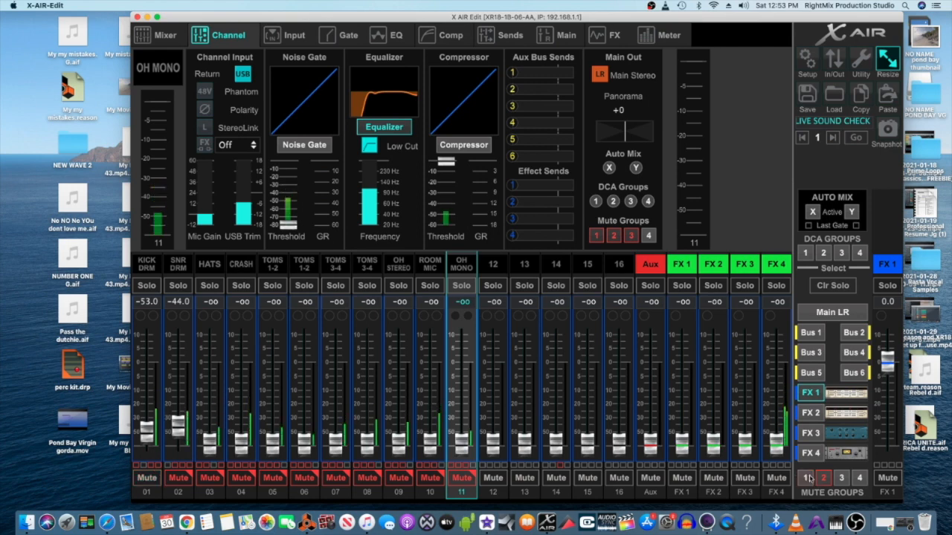
left_click(822, 478)
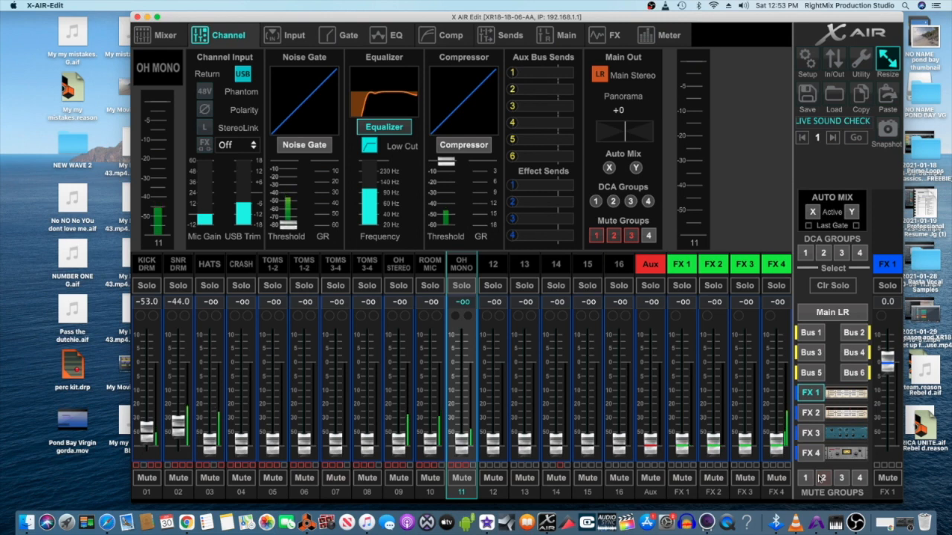
View FX 3's Dual Xtec EQ5, engage mute groups 1 and 2, and release group 1 so only the kick plays
left_click(605, 37)
left_click(587, 112)
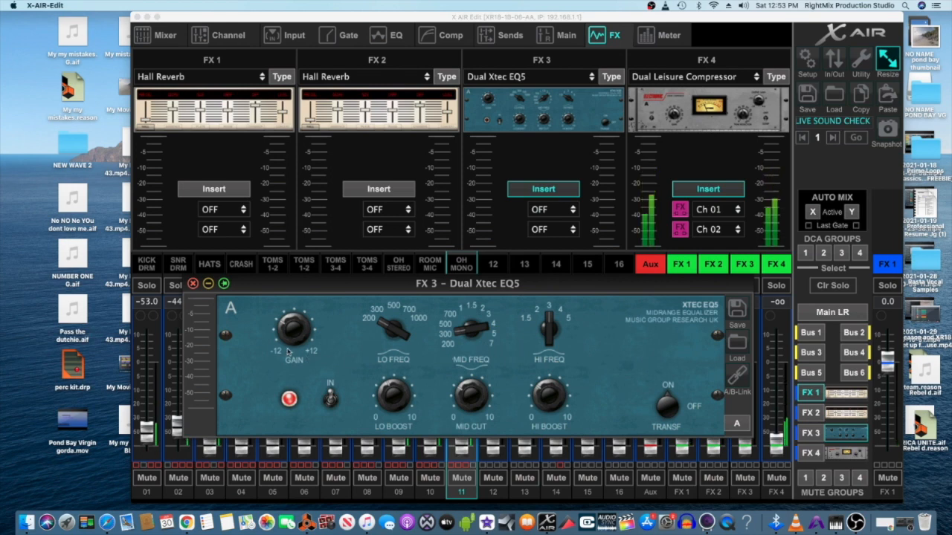
mouse_move(276, 343)
left_click(819, 486)
left_click(820, 480)
left_click(806, 480)
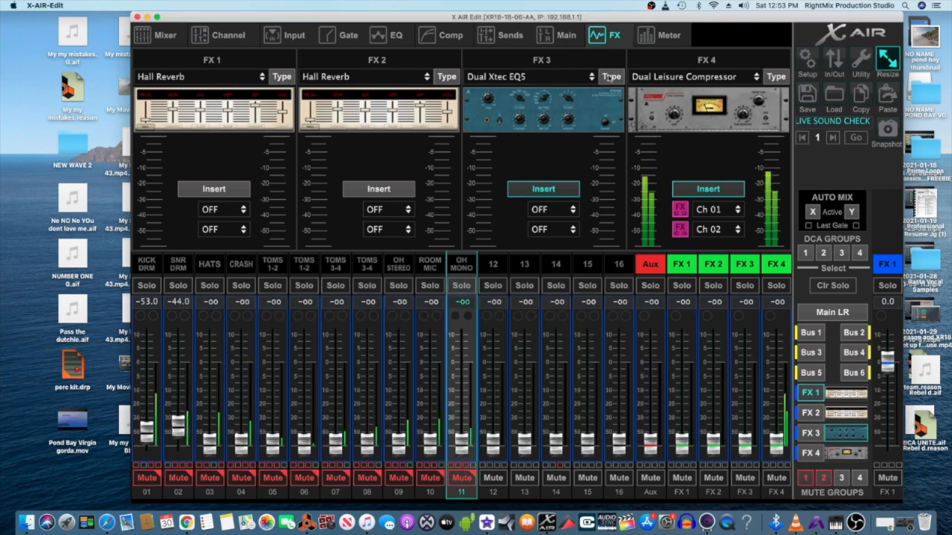
left_click(581, 104)
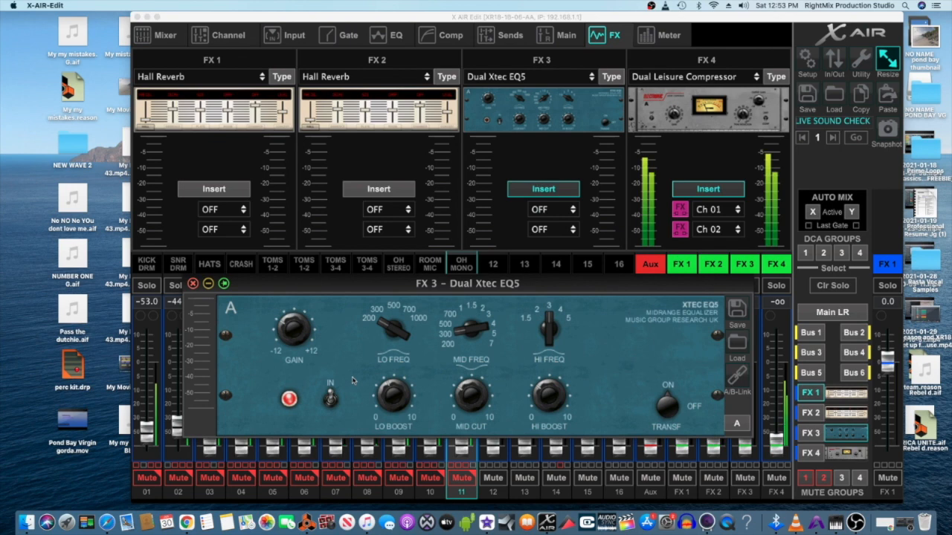
left_click(807, 482)
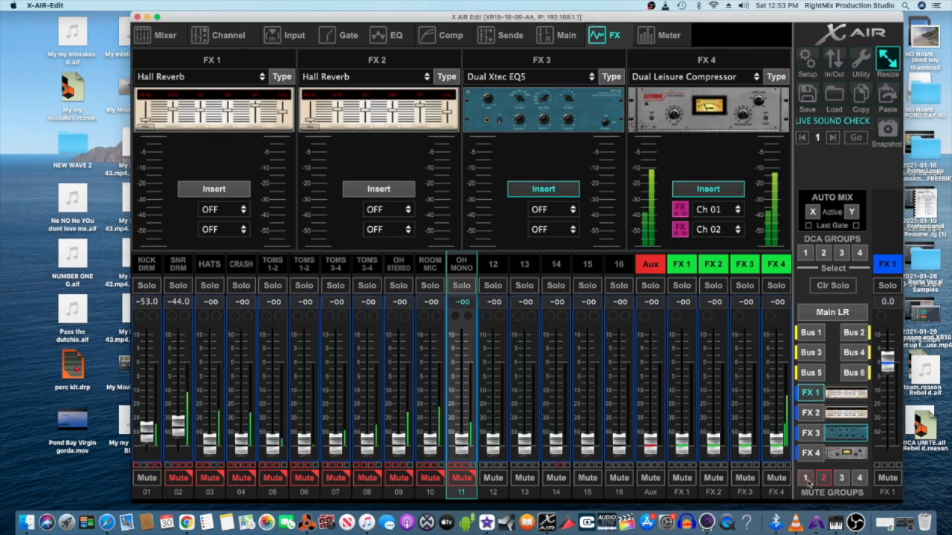
Set Lo Boost to 4.2 on side A of FX 3's Dual Xtec EQ5, and inspect the side B settings
left_click(592, 117)
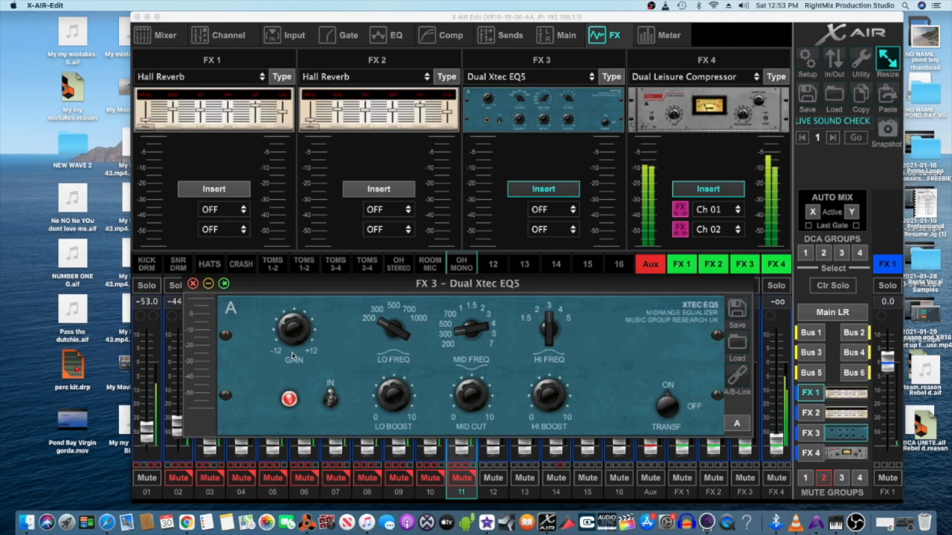
mouse_move(397, 396)
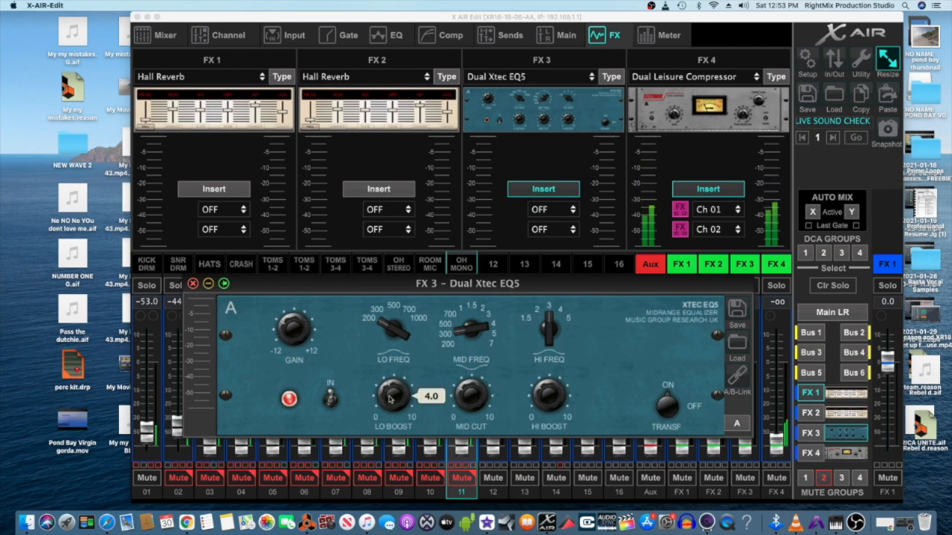
scroll(389, 398, "up", 2)
scroll(389, 395, "up", 1)
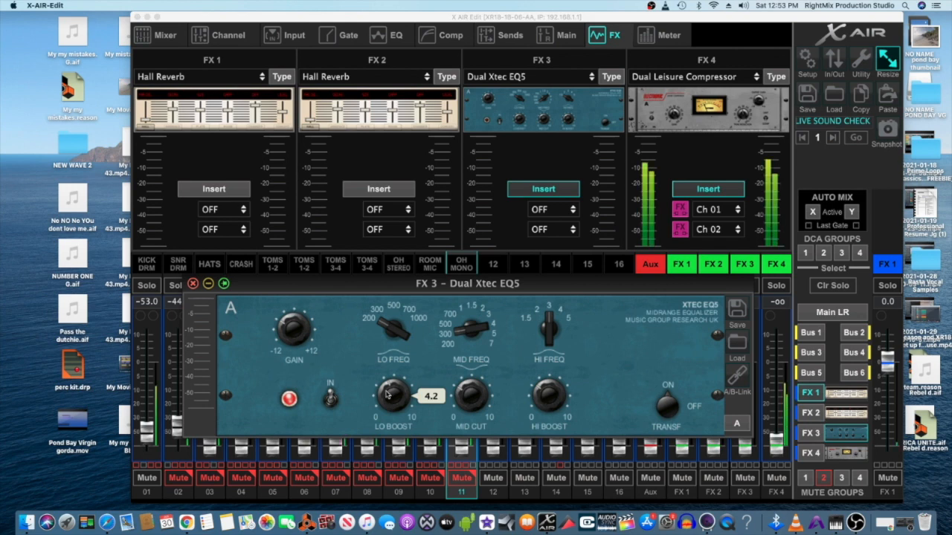
left_click(230, 308)
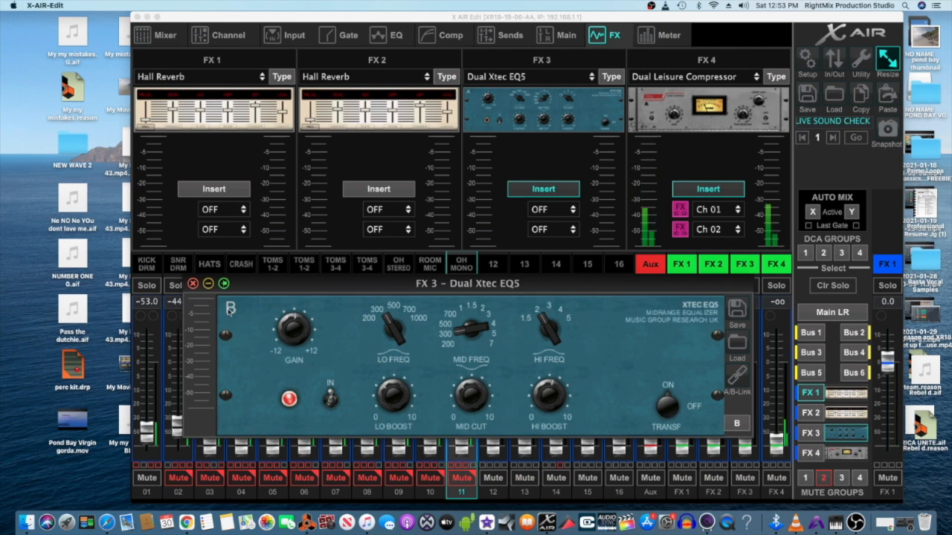
left_click(231, 309)
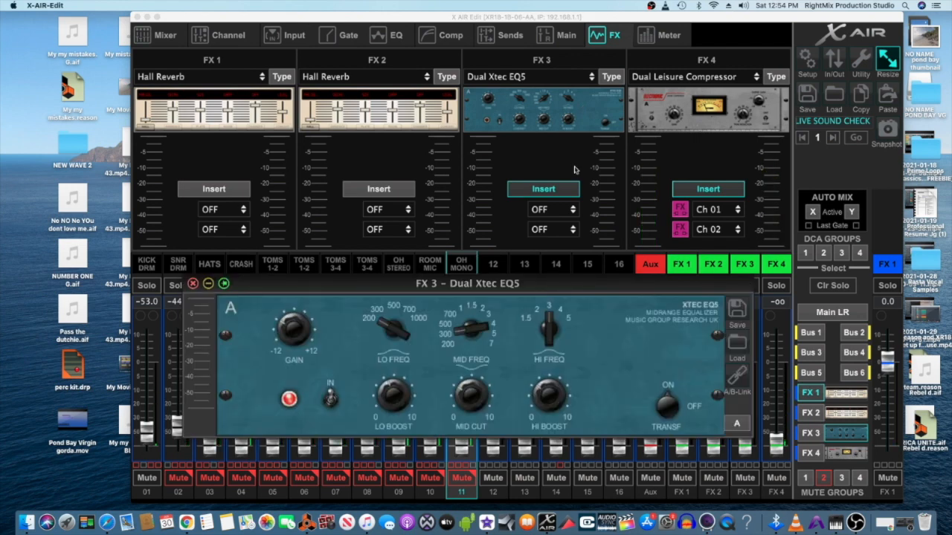
Assign FX 3's two insert slots to Ch 01 and Ch 02
left_click(546, 211)
left_click(549, 224)
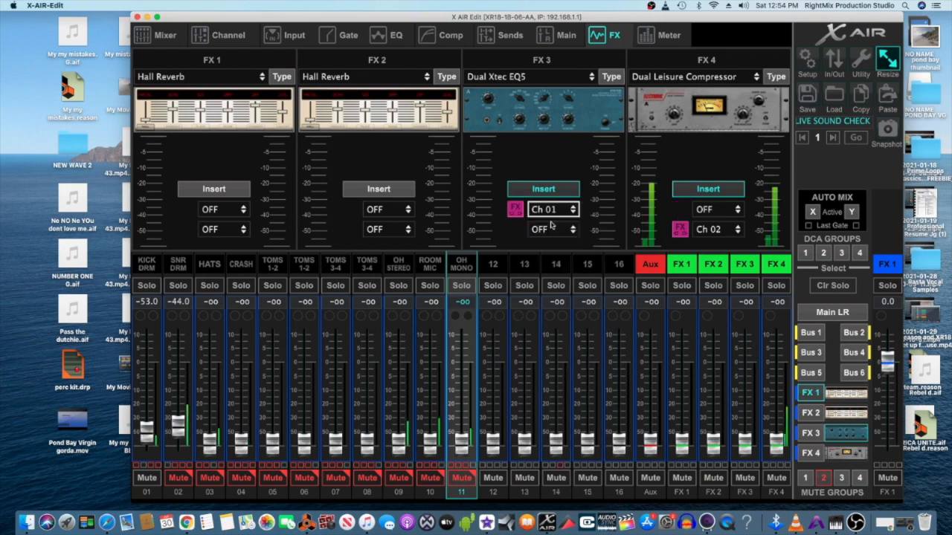
left_click(545, 230)
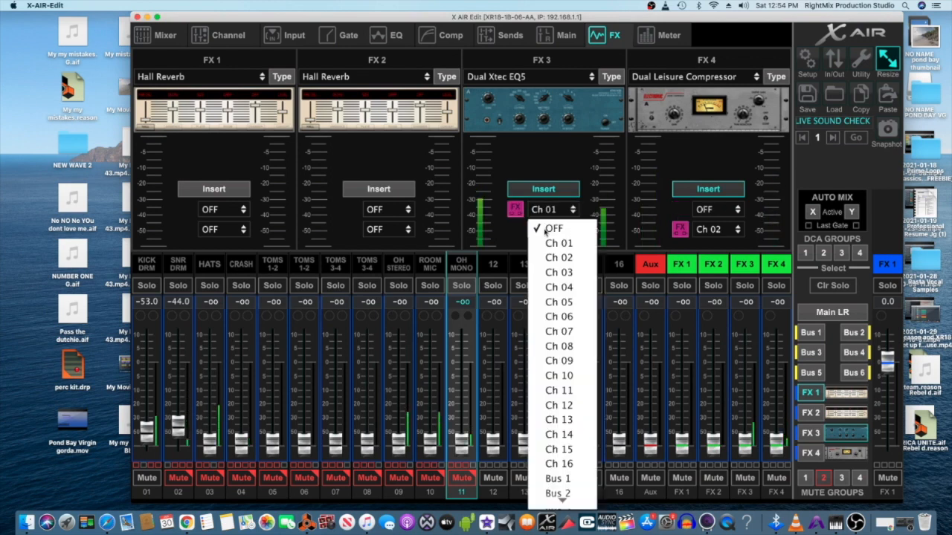
left_click(557, 259)
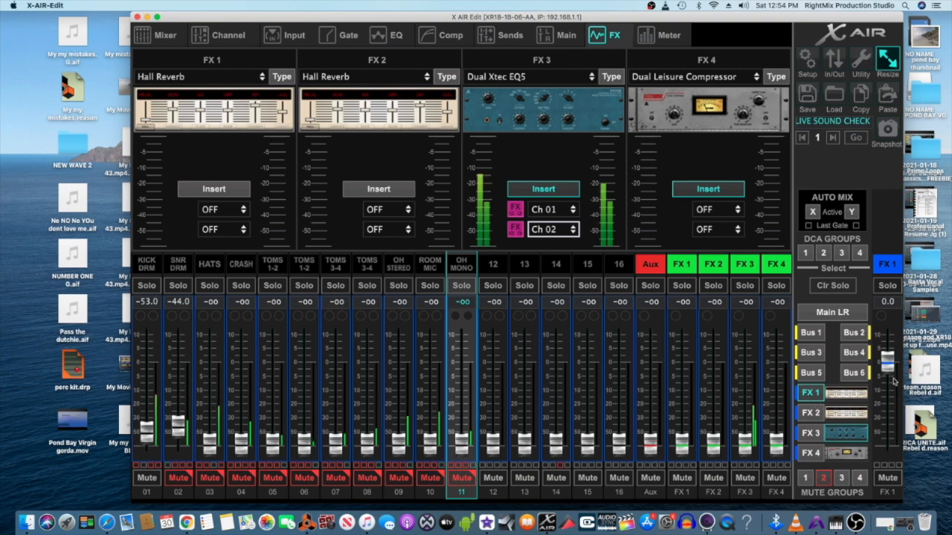
Show the main LR mix, inspect both sides of FX 3's Dual Xtec EQ5, and release mute group 2
left_click(843, 313)
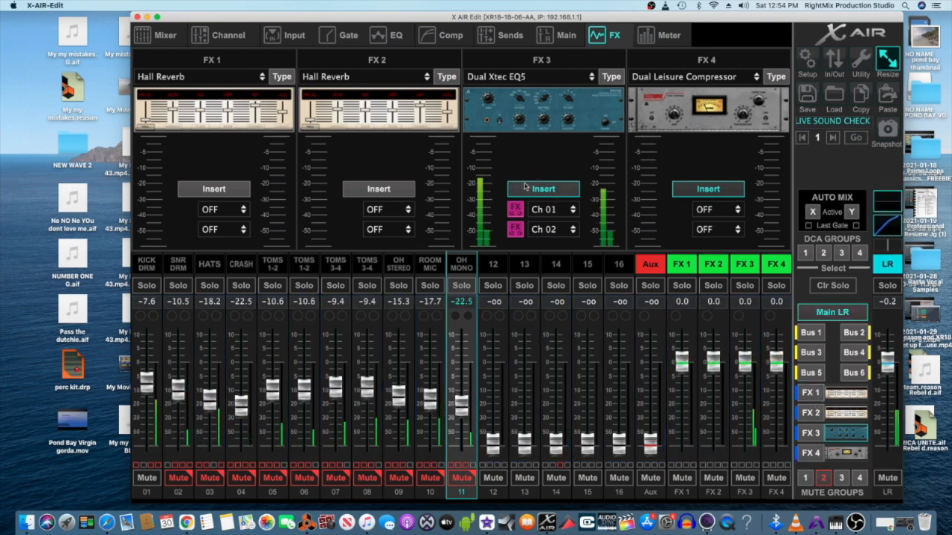
left_click(583, 109)
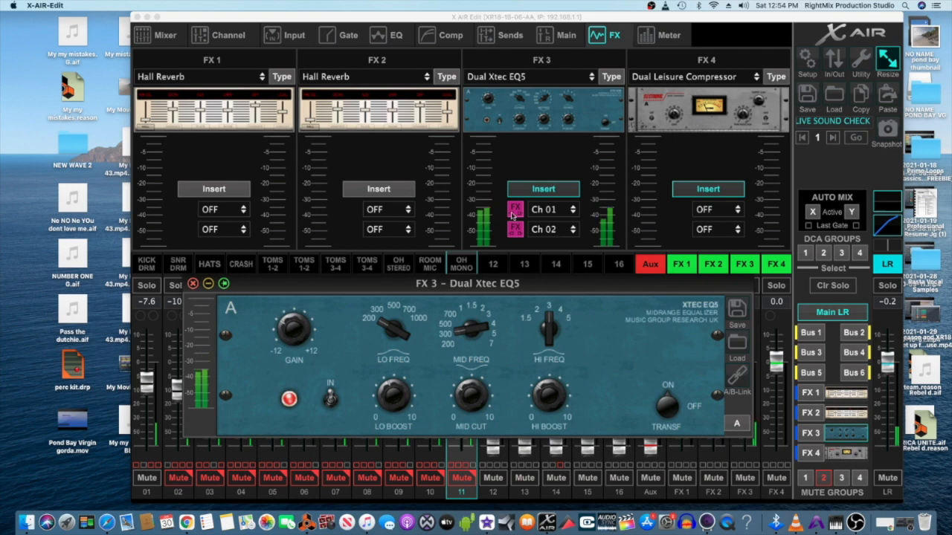
left_click(230, 310)
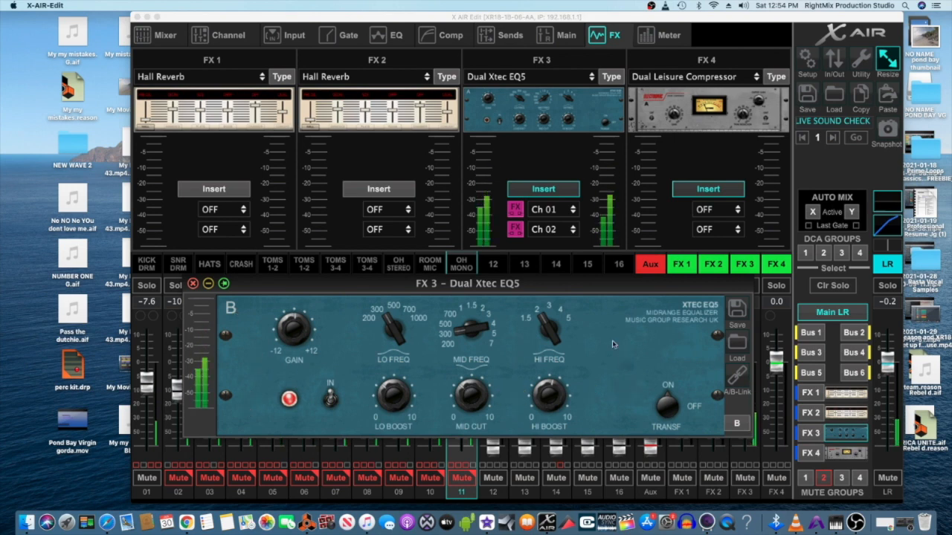
left_click(823, 478)
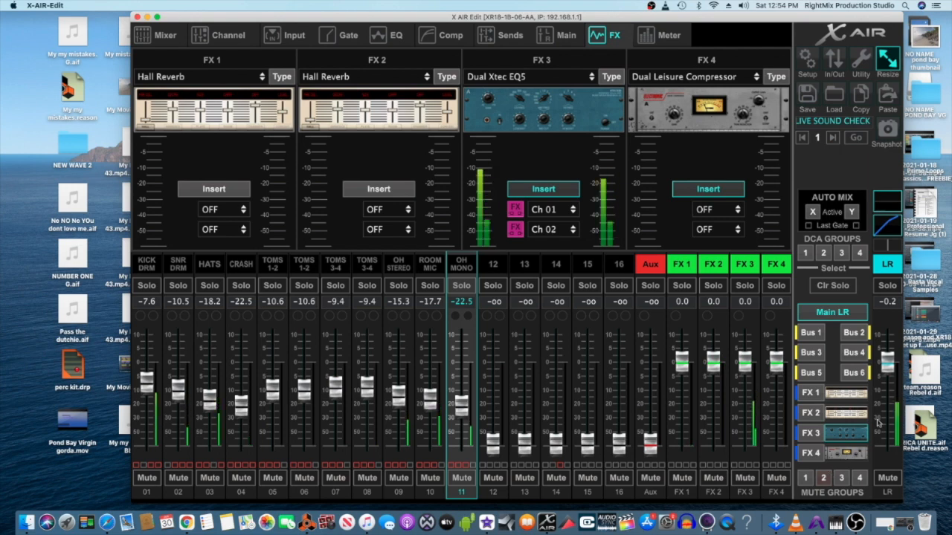
Move the Ch 01 and Ch 02 inserts to FX 4's Dual Leisure Compressor
left_click(715, 210)
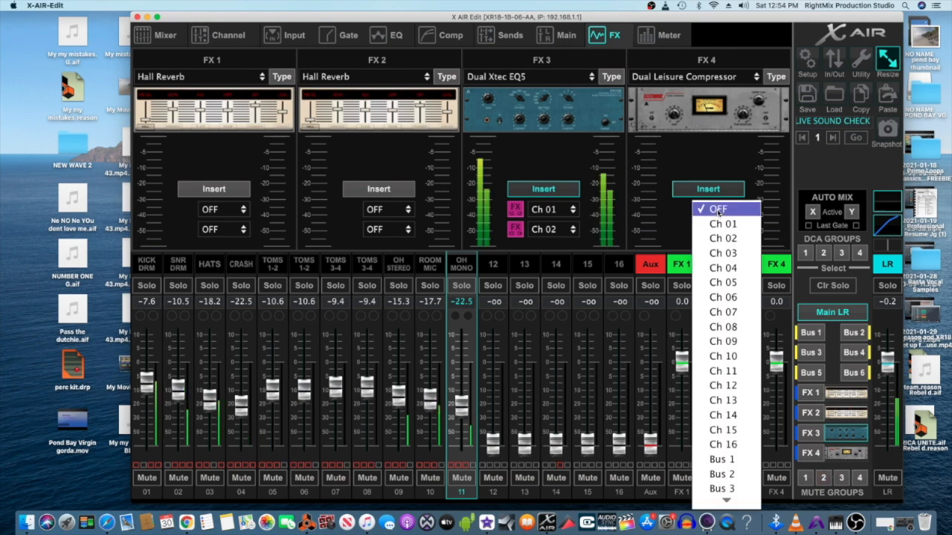
left_click(719, 224)
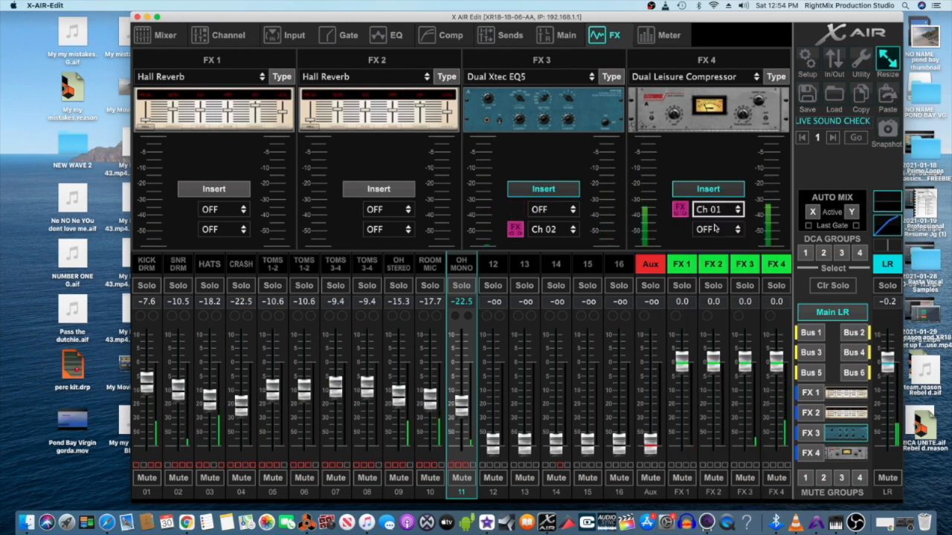
left_click(715, 229)
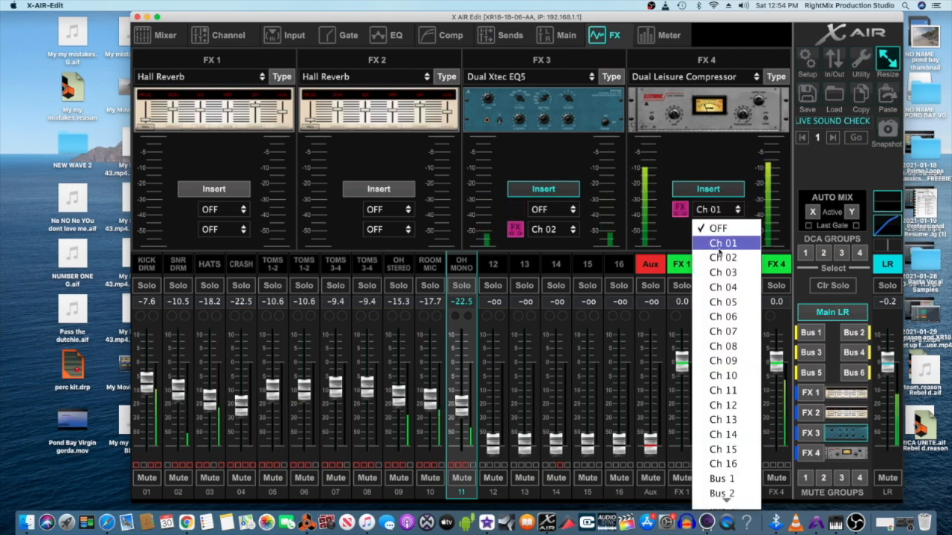
left_click(721, 257)
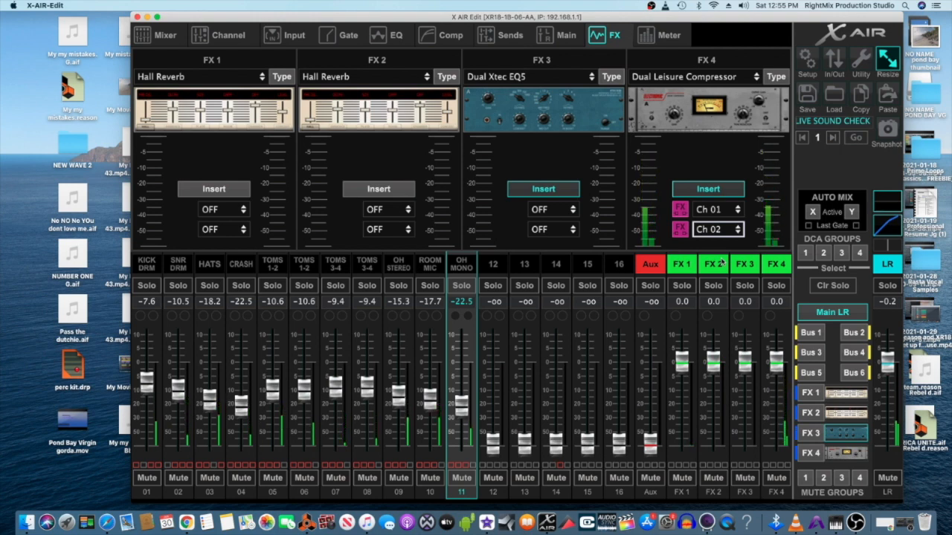
Inspect sides A and B of FX 4's Dual Leisure Compressor, and lower the KICK DRM fader to -8.6 dB in the LR mix
left_click(675, 96)
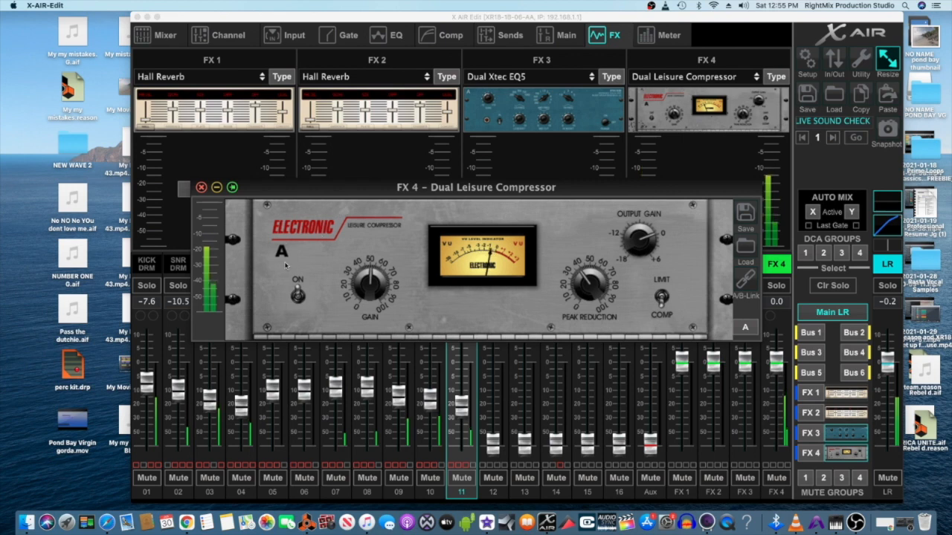
left_click(281, 257)
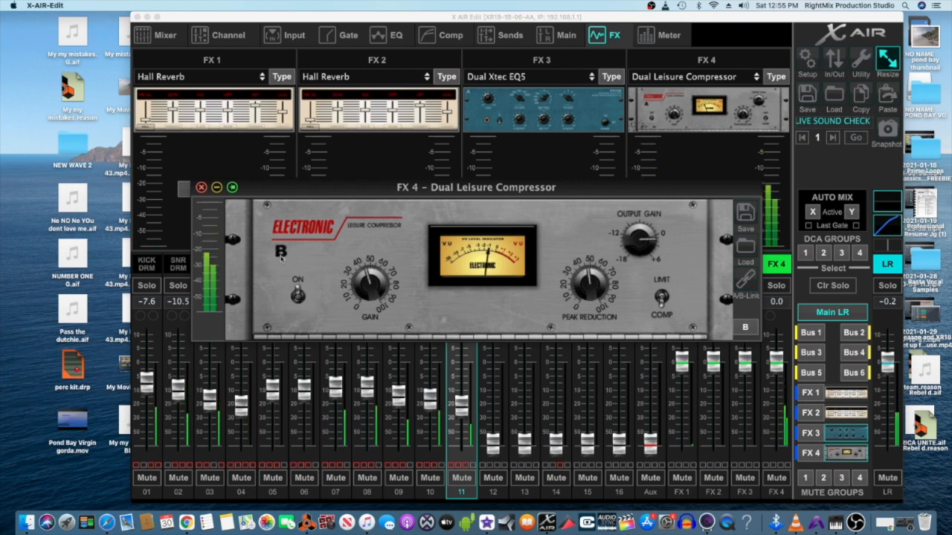
left_click_drag(150, 383, 150, 388)
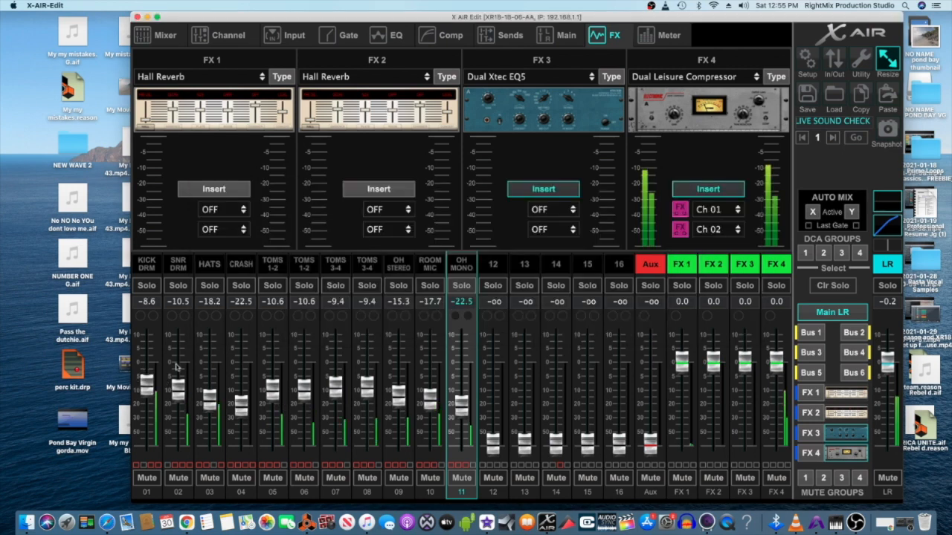
View the Dual Xtec EQ5 again, and reassign the Ch 01 and Ch 02 inserts from FX 4 to FX 3
left_click(551, 128)
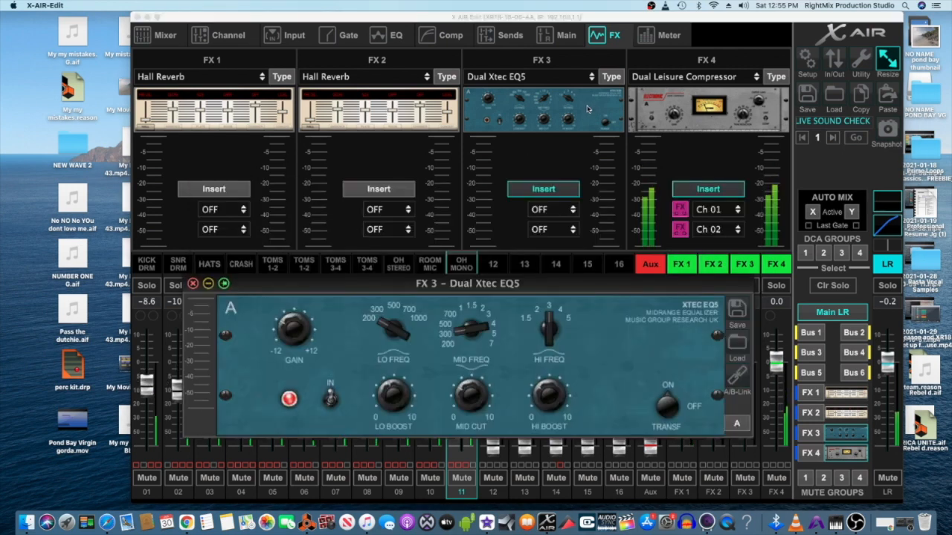
left_click(539, 210)
left_click(539, 224)
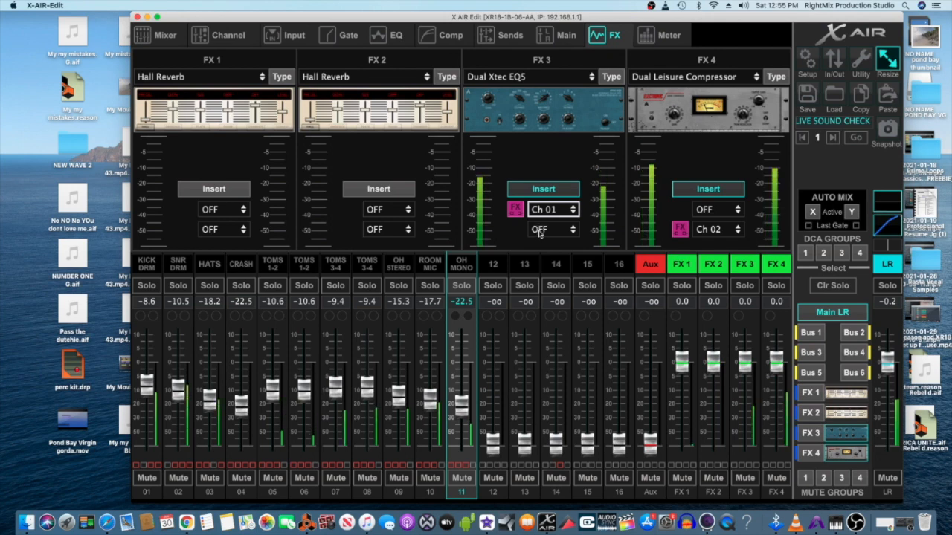
left_click(540, 228)
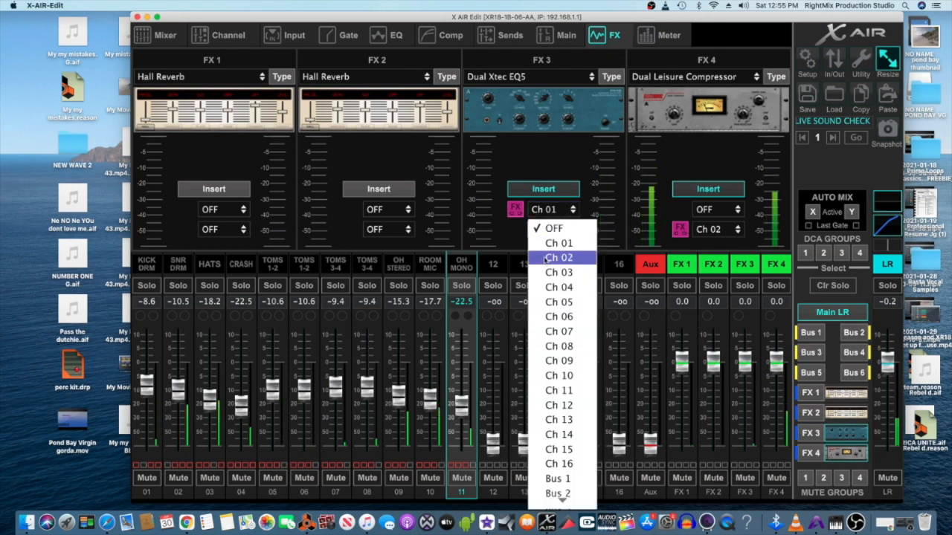
left_click(545, 258)
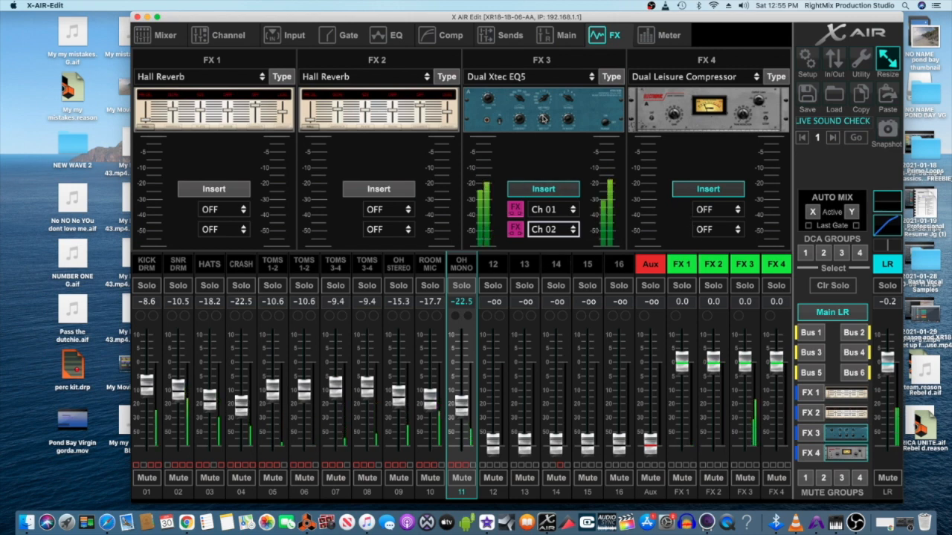
Switch the Ch 01 insert to FX 4 for comparison, and return it to FX 3
left_click(727, 194)
left_click(727, 194)
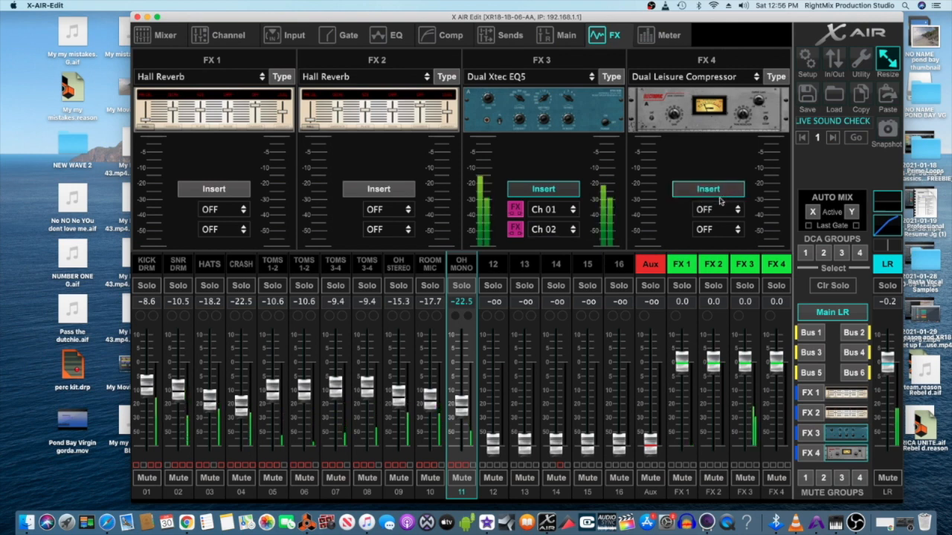
left_click(711, 211)
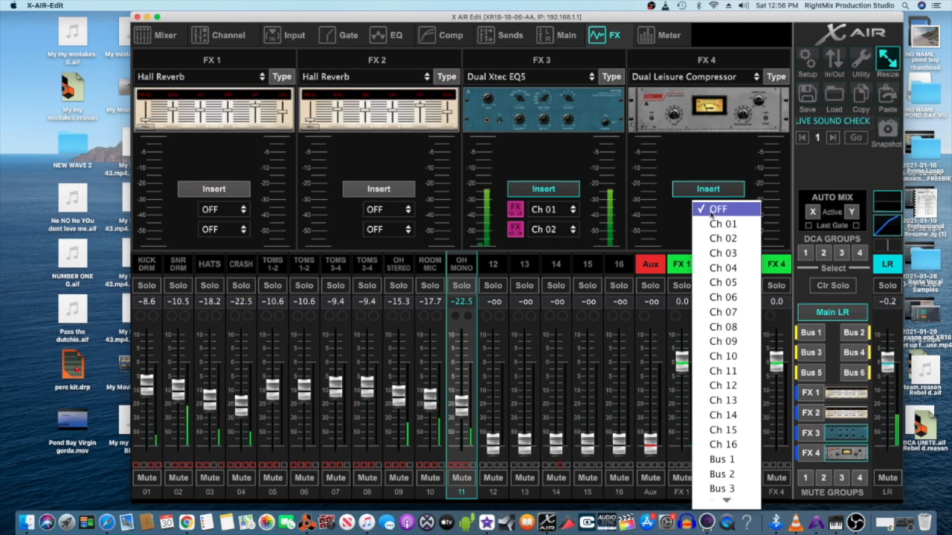
left_click(714, 224)
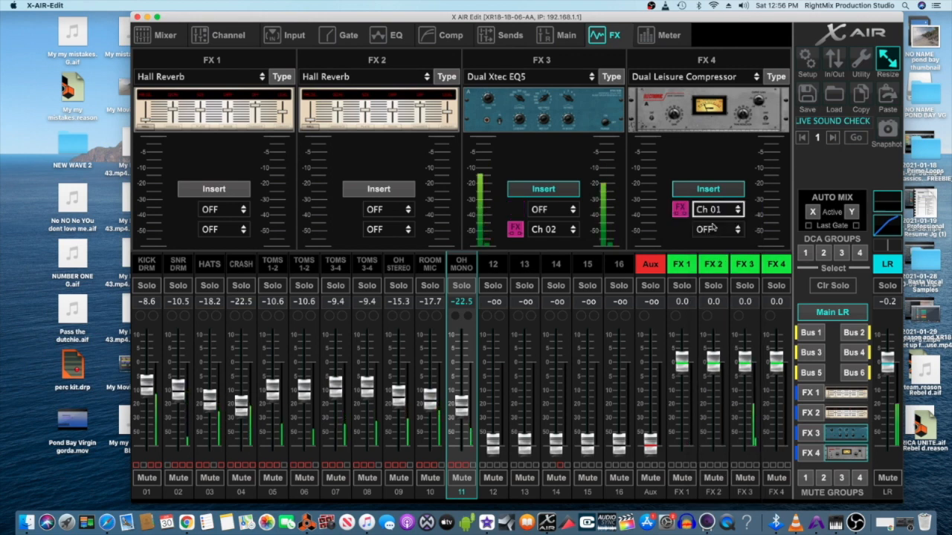
left_click(551, 210)
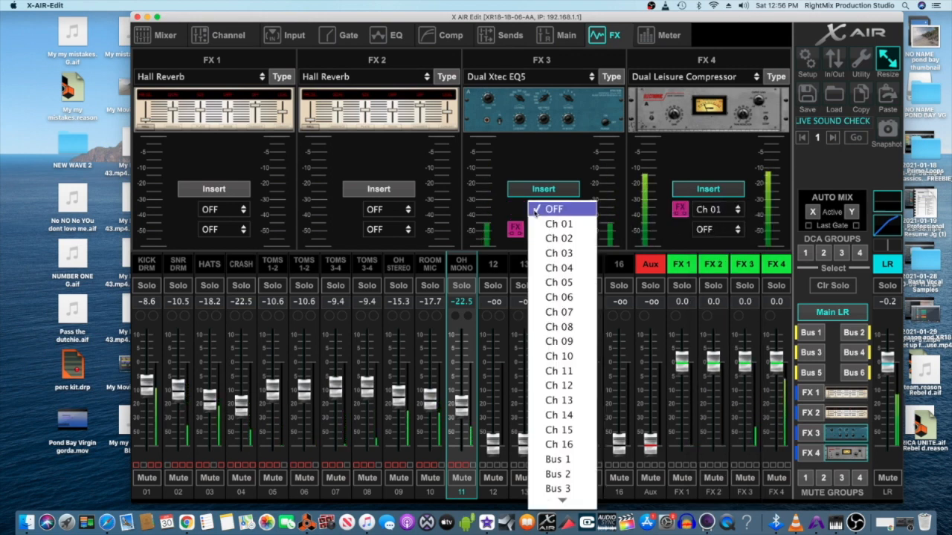
left_click(542, 223)
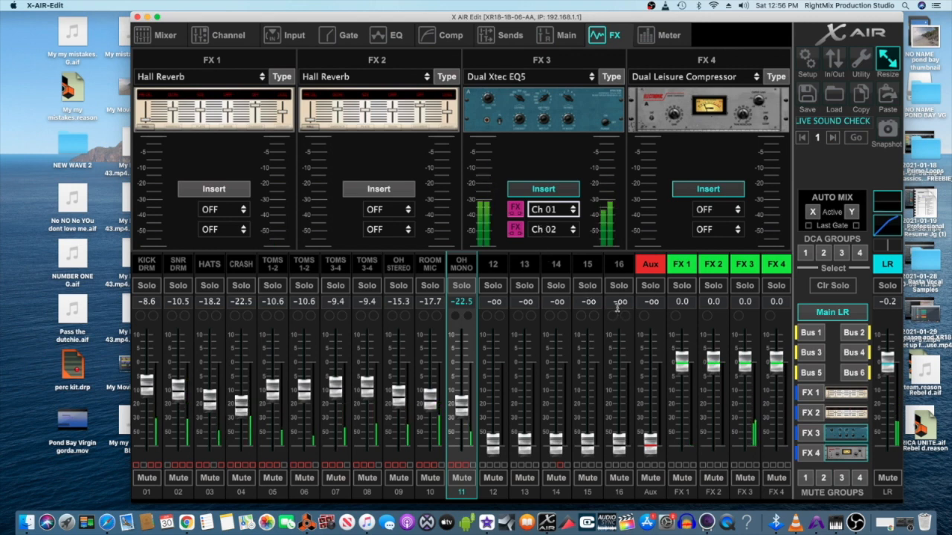
Engage mute groups 1 and 2, release group 1 to hear the kick alone, and release group 2 to hear the full kit
left_click(805, 477)
left_click(824, 477)
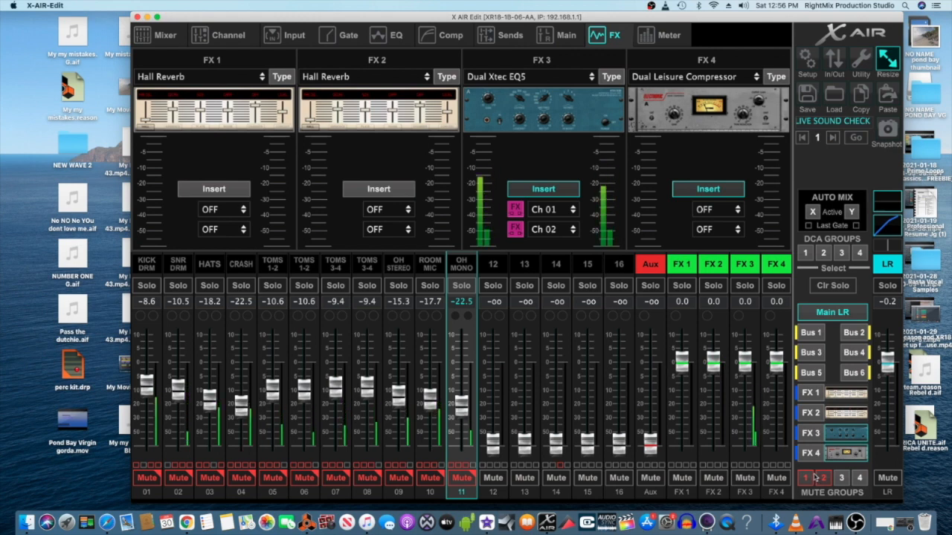
left_click(821, 478)
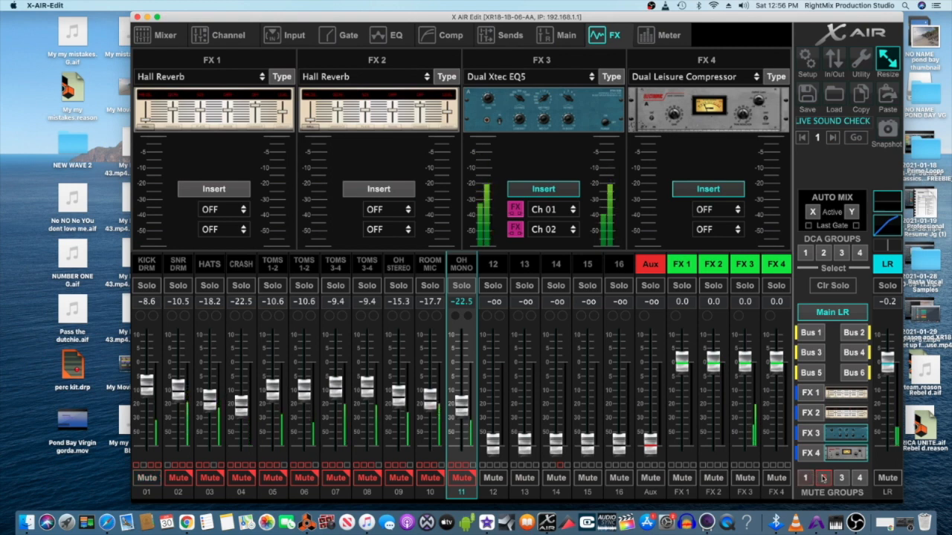
left_click(823, 478)
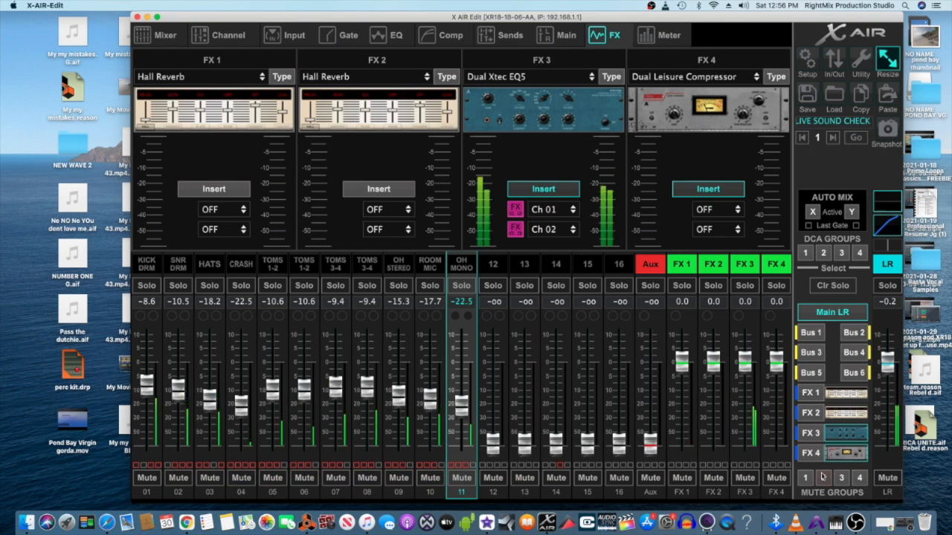
Engage mute groups 2 and 1 to silence the drum channels, and release both groups to bring the full kit back
left_click(822, 477)
left_click(808, 478)
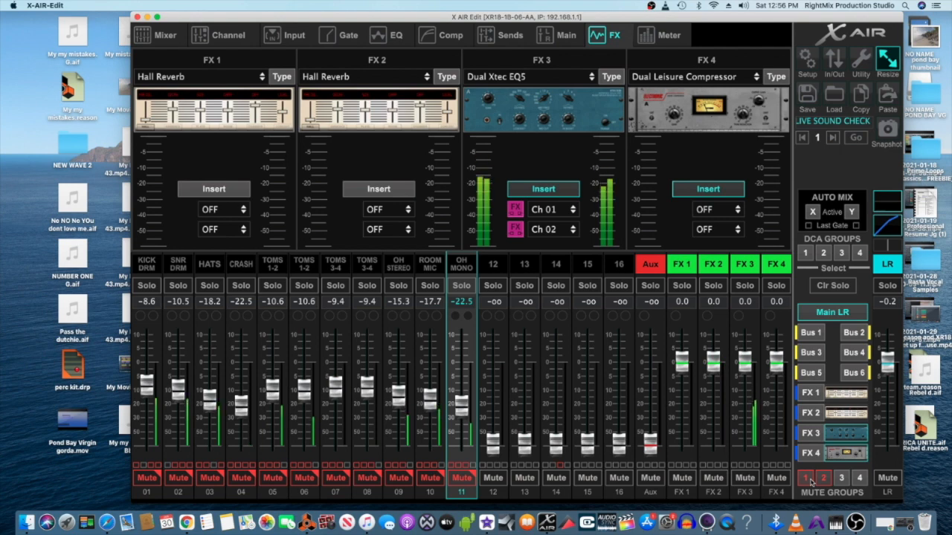
left_click(806, 478)
left_click(823, 478)
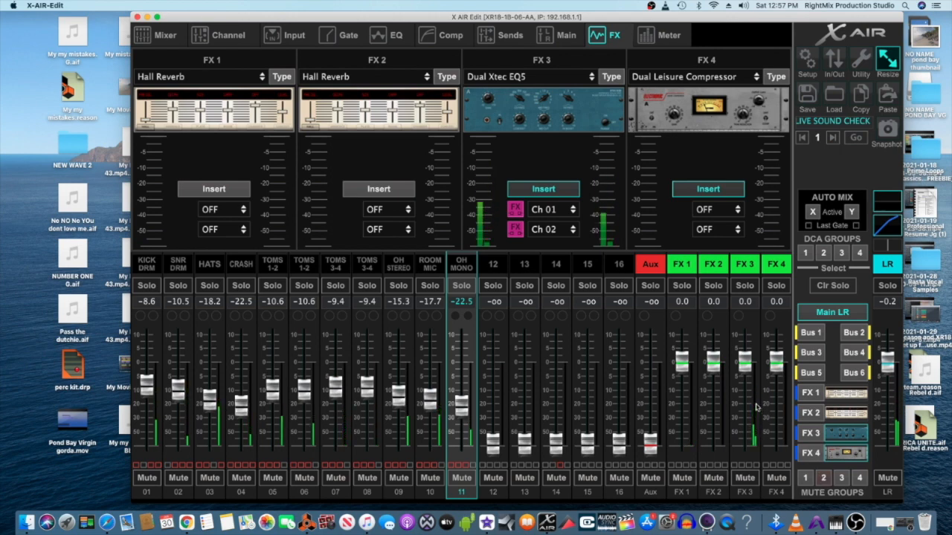
Review the OH MONO channel's overview, input source, noise gate and EQ settings
left_click(218, 35)
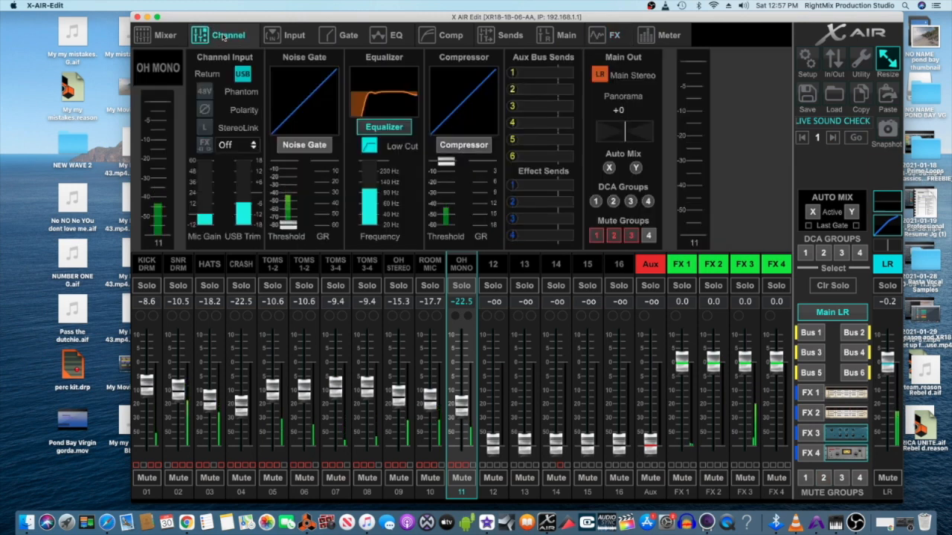
left_click(291, 36)
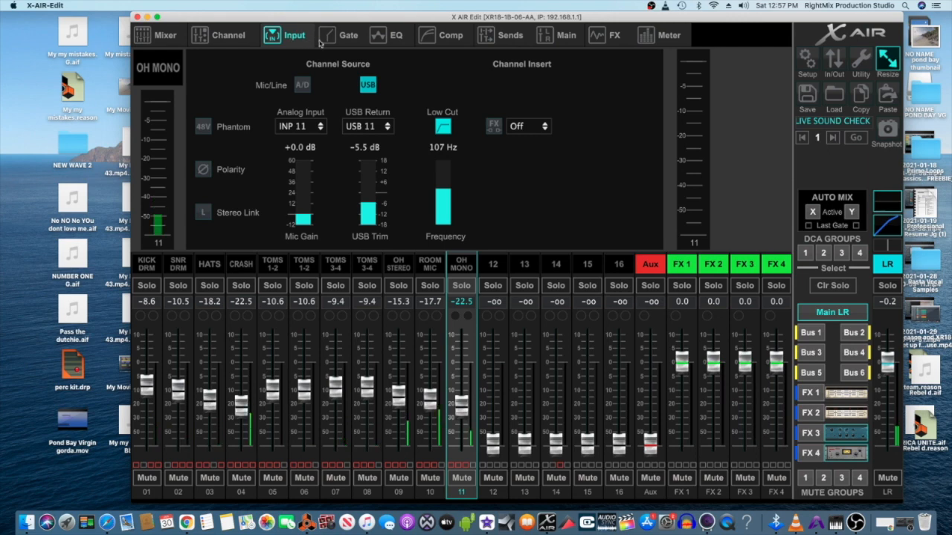
left_click(342, 42)
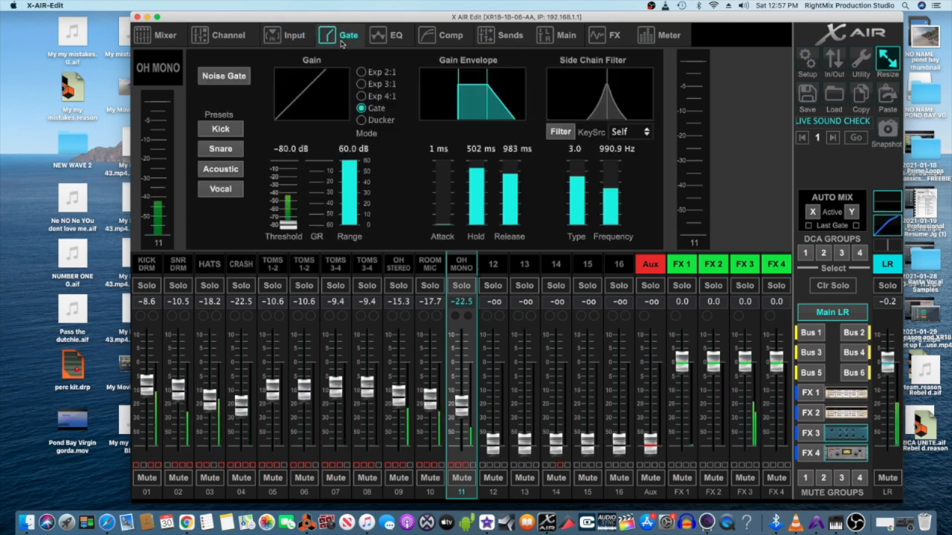
left_click(393, 38)
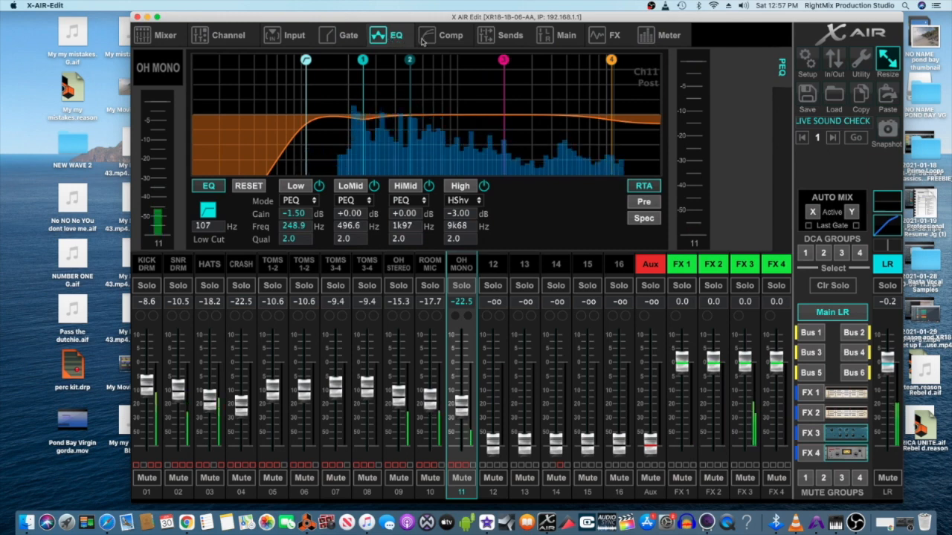
Compare the EQ curves of the KICK DRM, SNR DRM, HATS, CRASH, both TOMS 1-2, OH STEREO and ROOM MIC channels
left_click(149, 275)
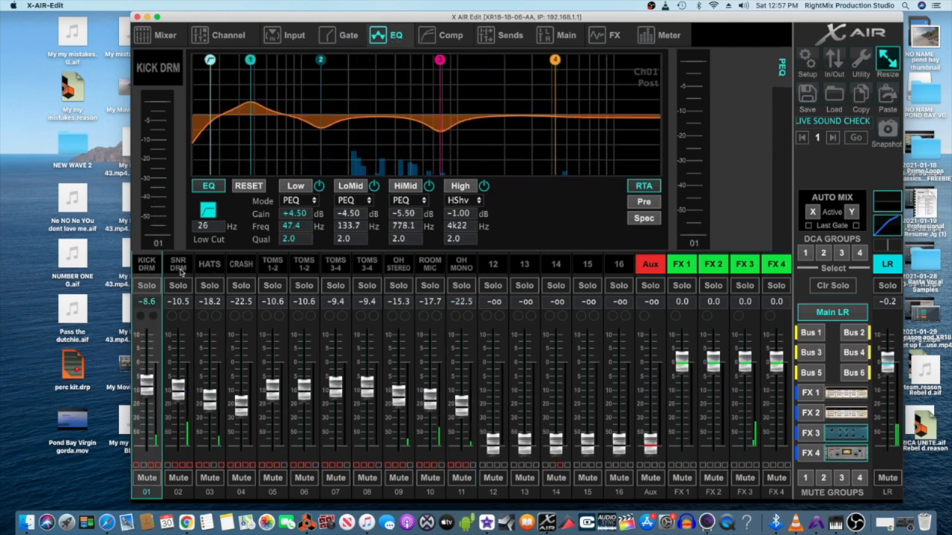
left_click(189, 271)
left_click(209, 266)
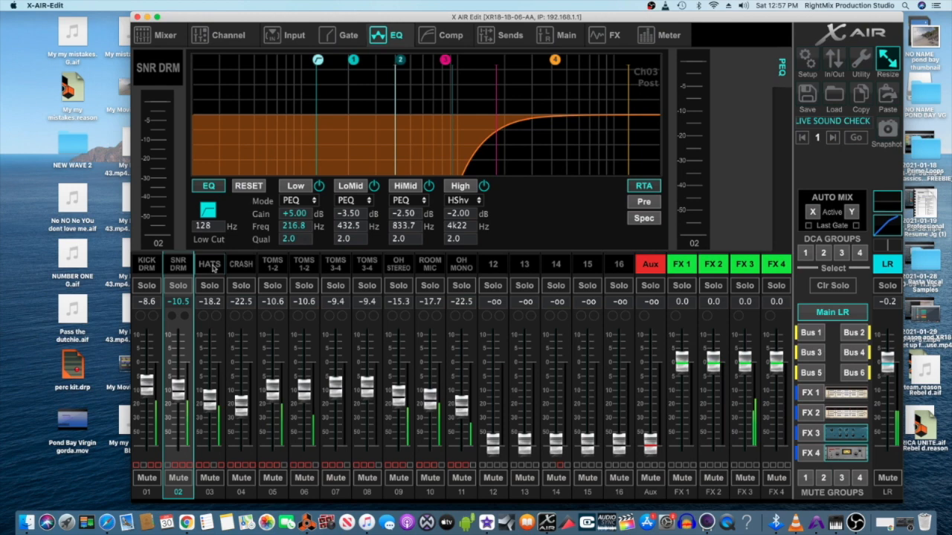
left_click(252, 266)
left_click(268, 265)
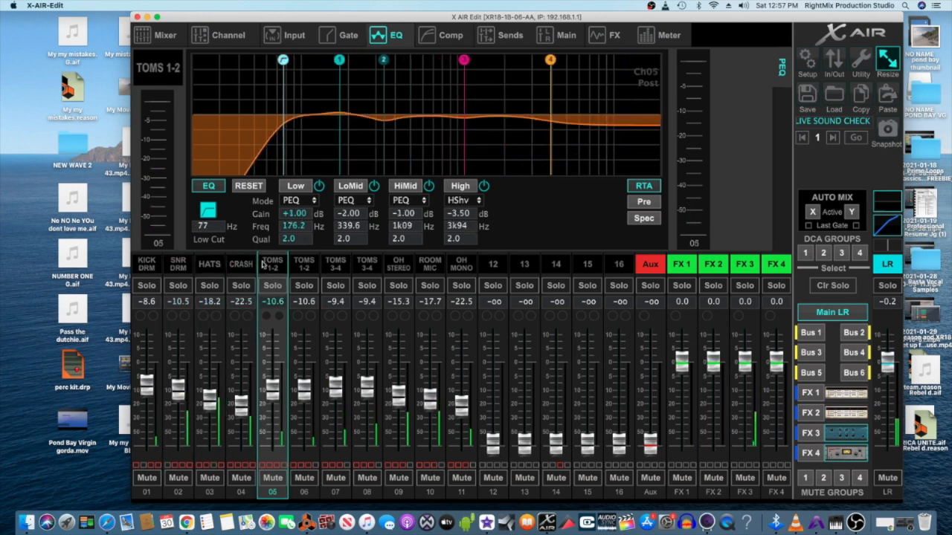
left_click(316, 265)
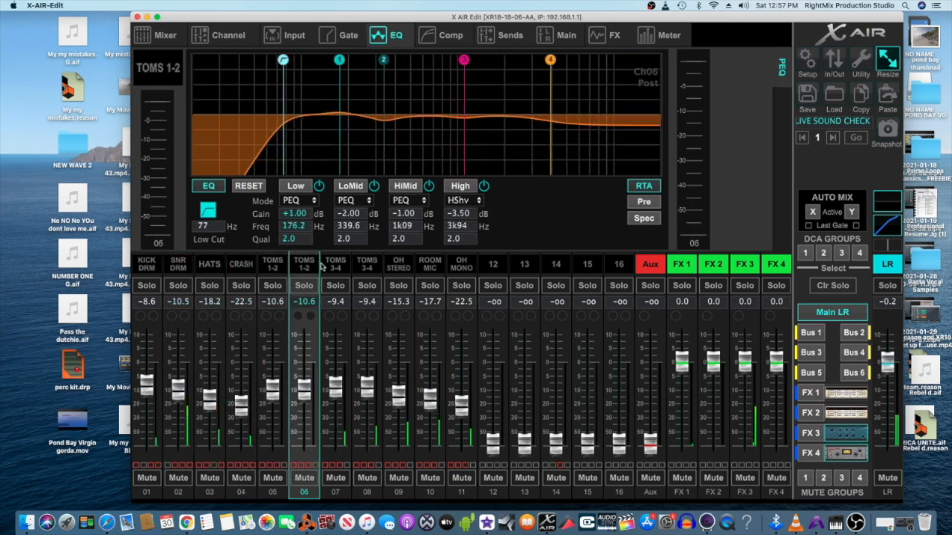
left_click(411, 268)
left_click(434, 270)
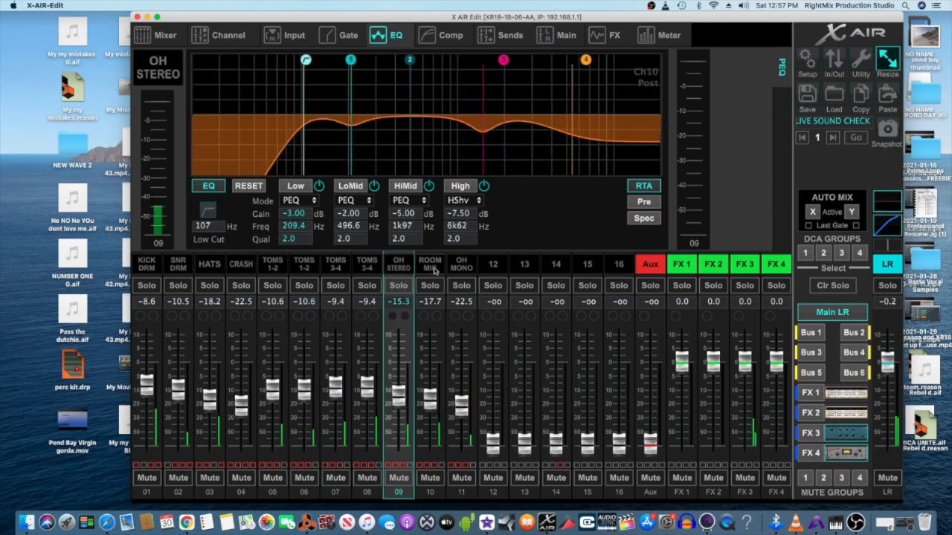
Review ROOM MIC's compressor, sends and main output settings, plus the effects rack and meters, ending at the mixer overview
left_click(448, 35)
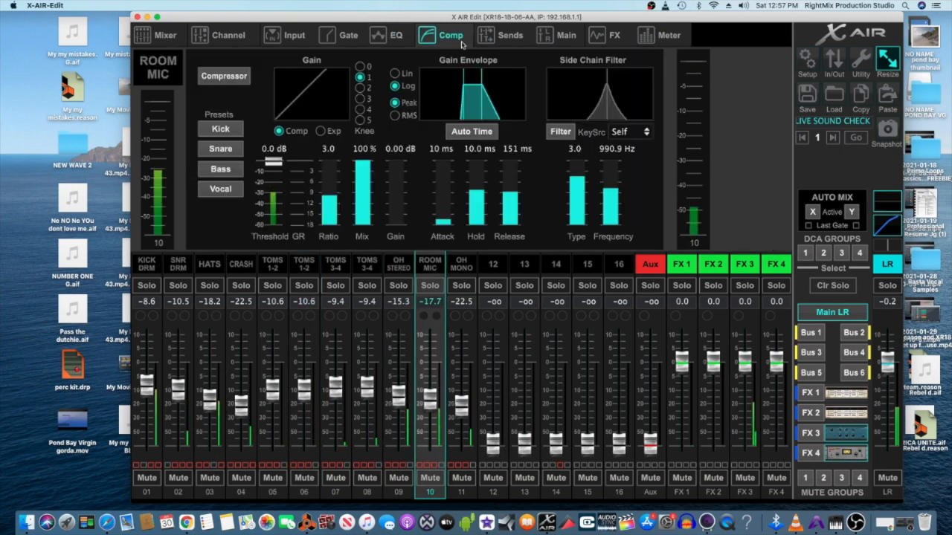
left_click(512, 38)
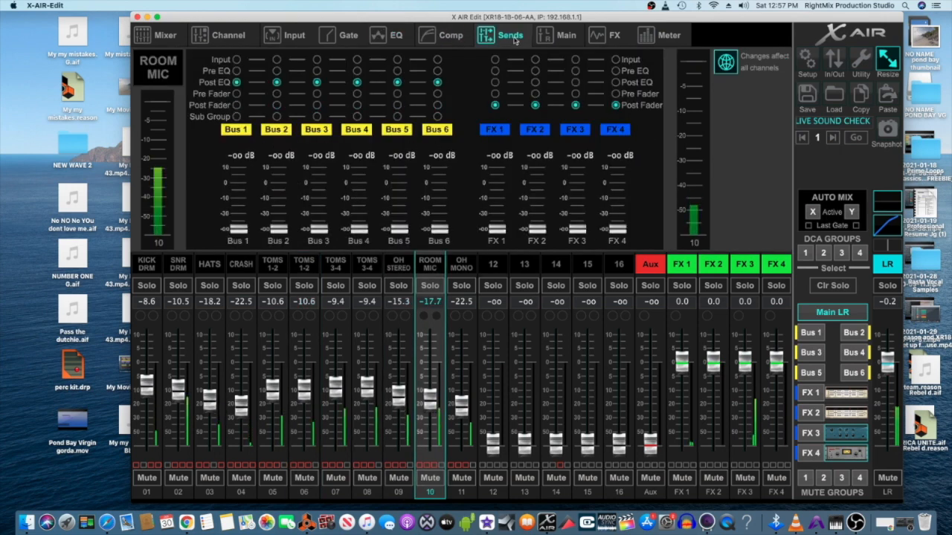
left_click(562, 41)
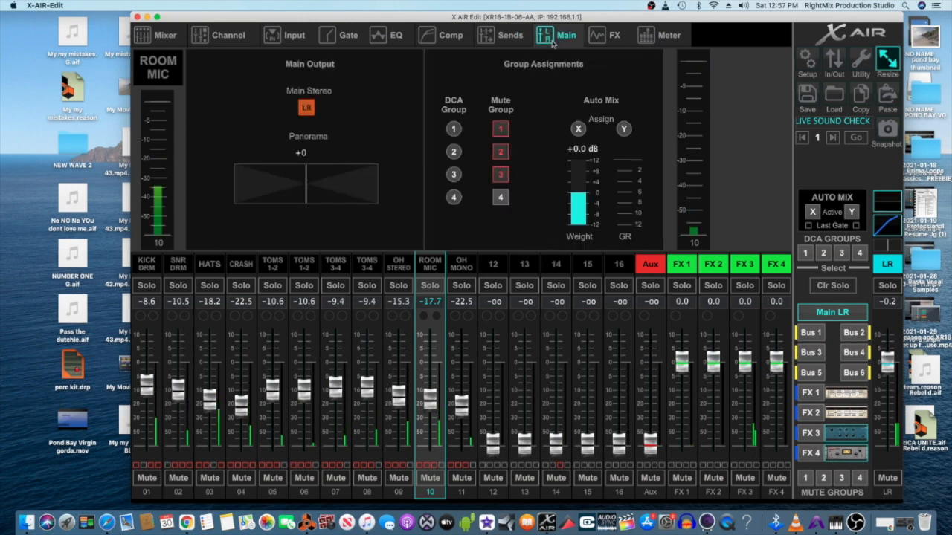
left_click(608, 36)
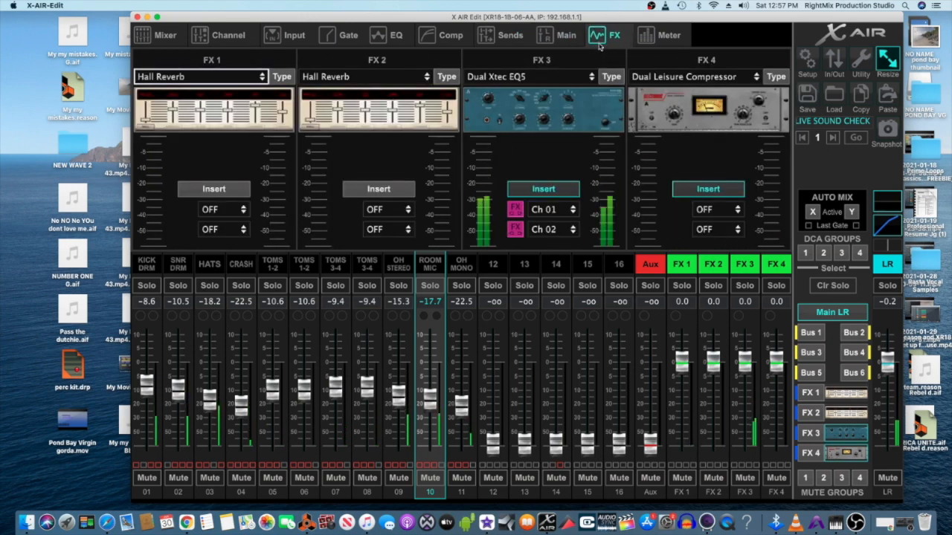
left_click(651, 38)
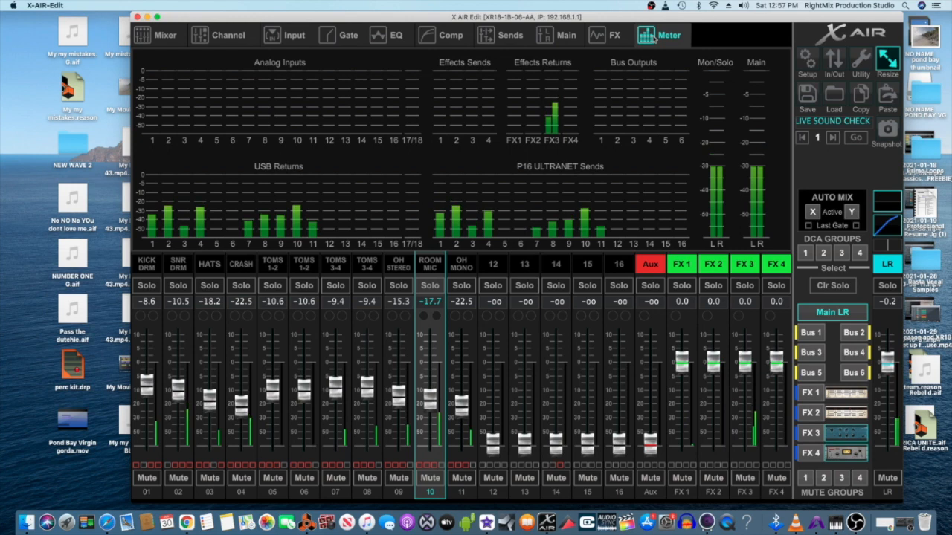
left_click(166, 36)
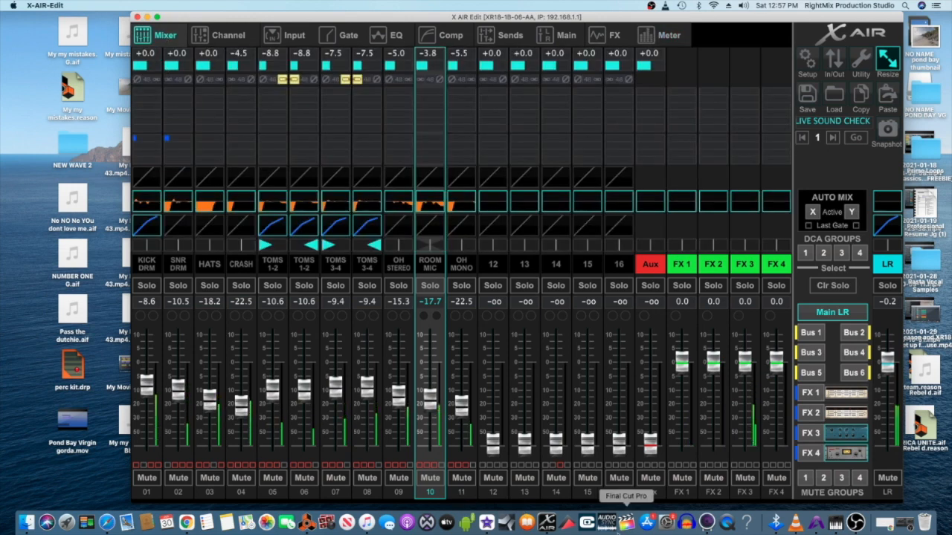